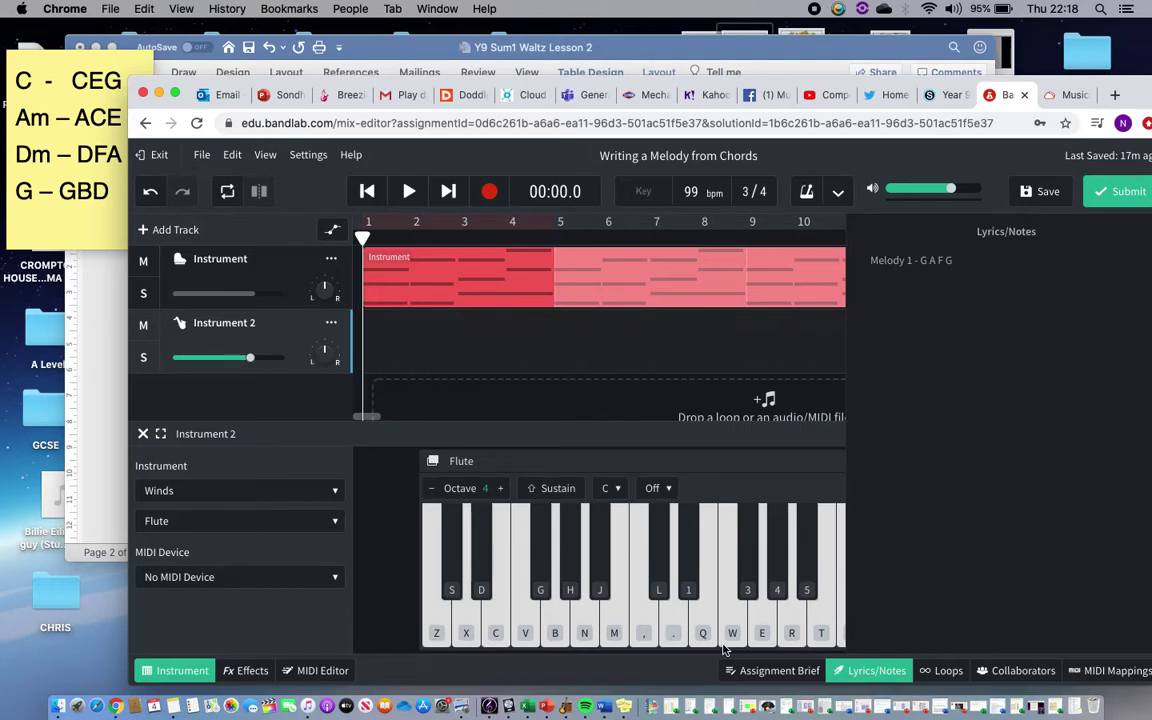
Show the assignment brief, then bring the 'Y9 Sum1 Waltz Lesson 2' Word document forward
{"action": "left_click", "coordinate": [780, 671]}
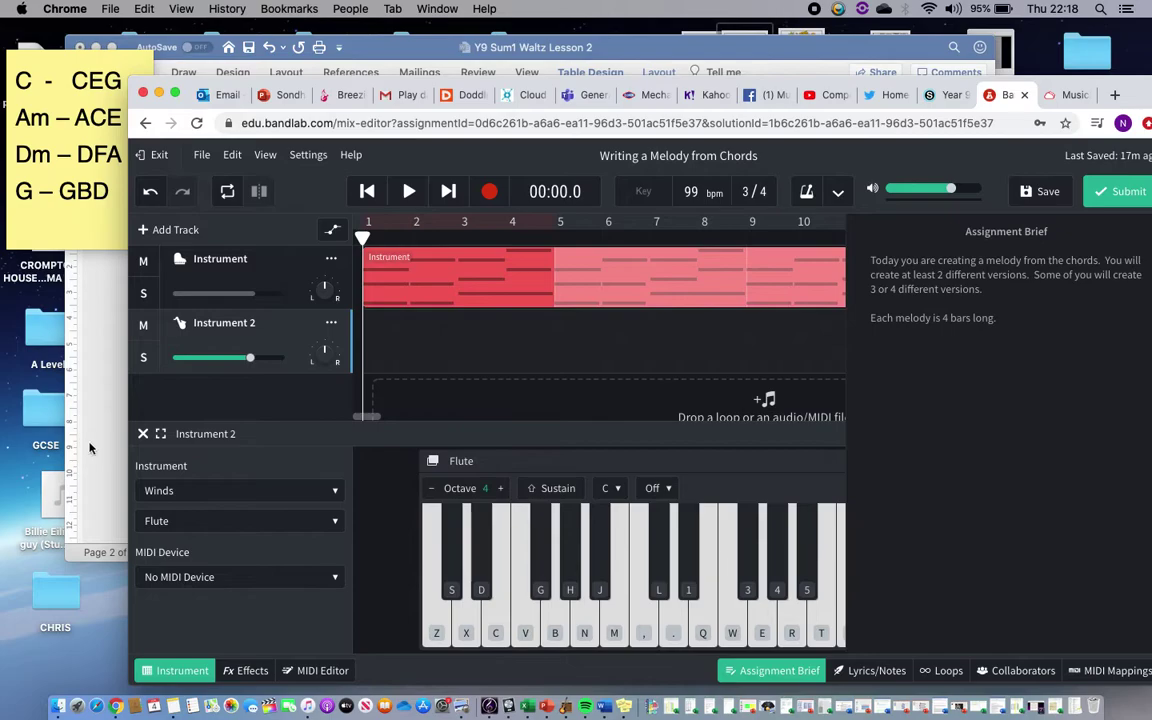
{"action": "left_click", "coordinate": [83, 404]}
{"action": "scroll", "coordinate": [240, 369], "scroll_direction": "up", "scroll_amount": 15}
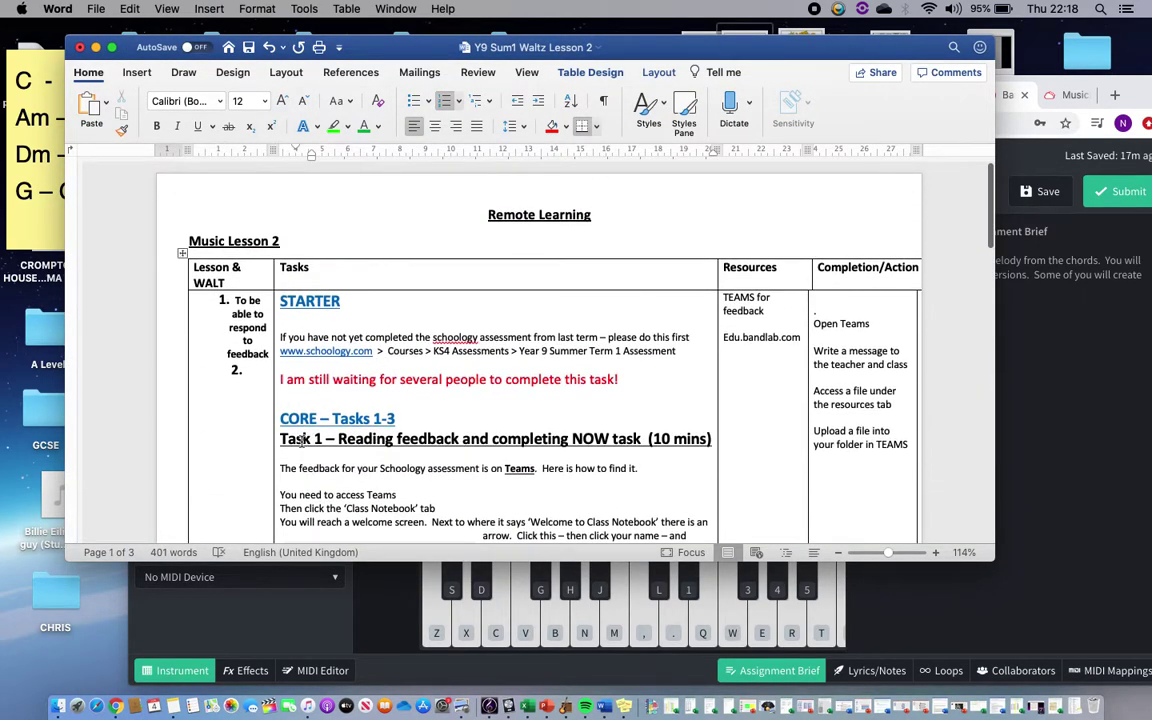
Scroll down to Task 2: Practical Work and its '1. Change the tempo to 100 bpm' step
{"action": "scroll", "coordinate": [353, 479], "scroll_direction": "down", "scroll_amount": 5}
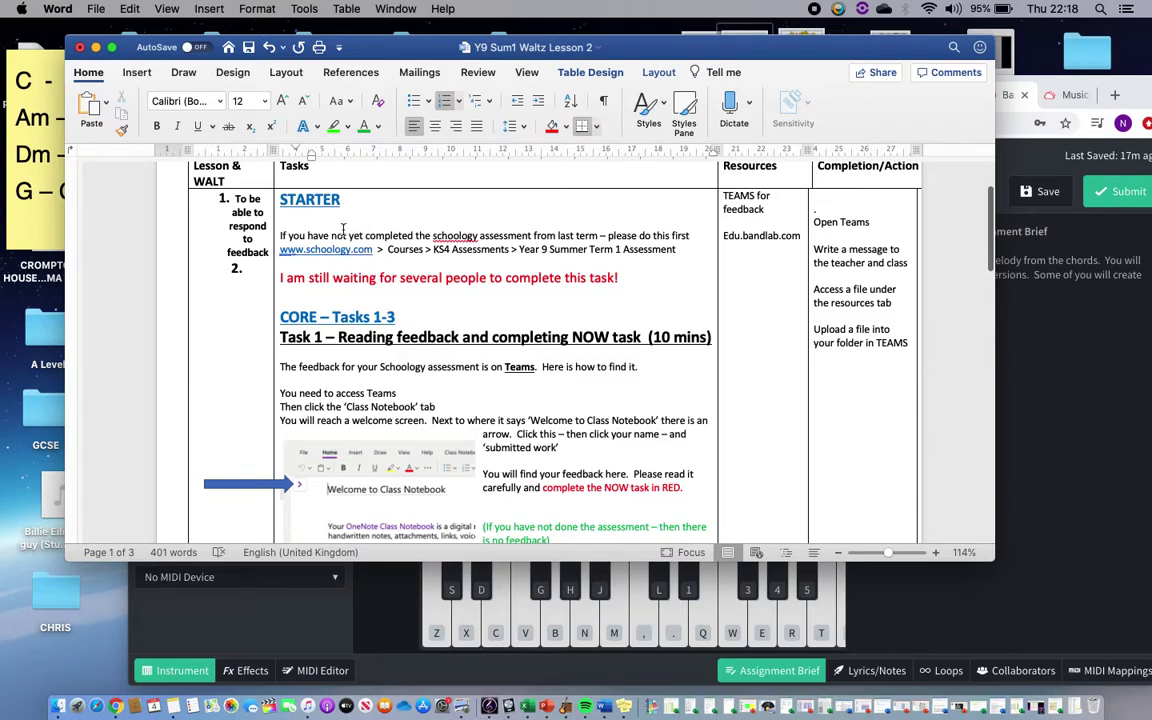
{"action": "scroll", "coordinate": [349, 273], "scroll_direction": "down", "scroll_amount": 10}
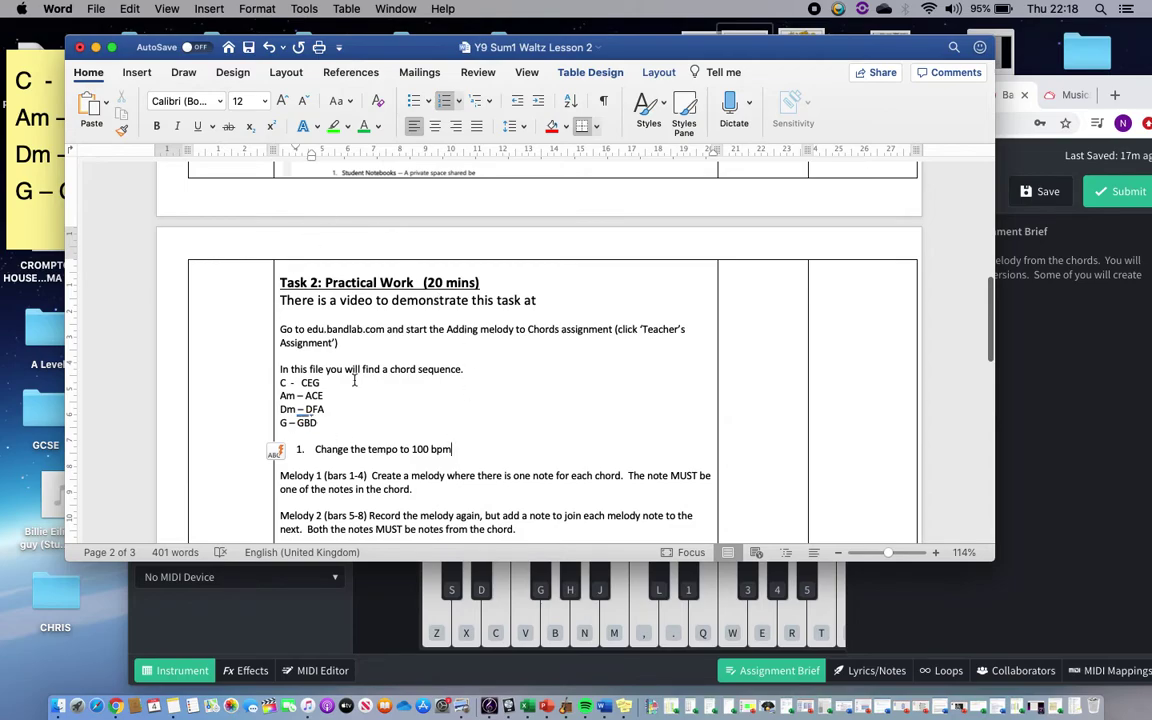
{"action": "scroll", "coordinate": [447, 421], "scroll_direction": "down", "scroll_amount": 1}
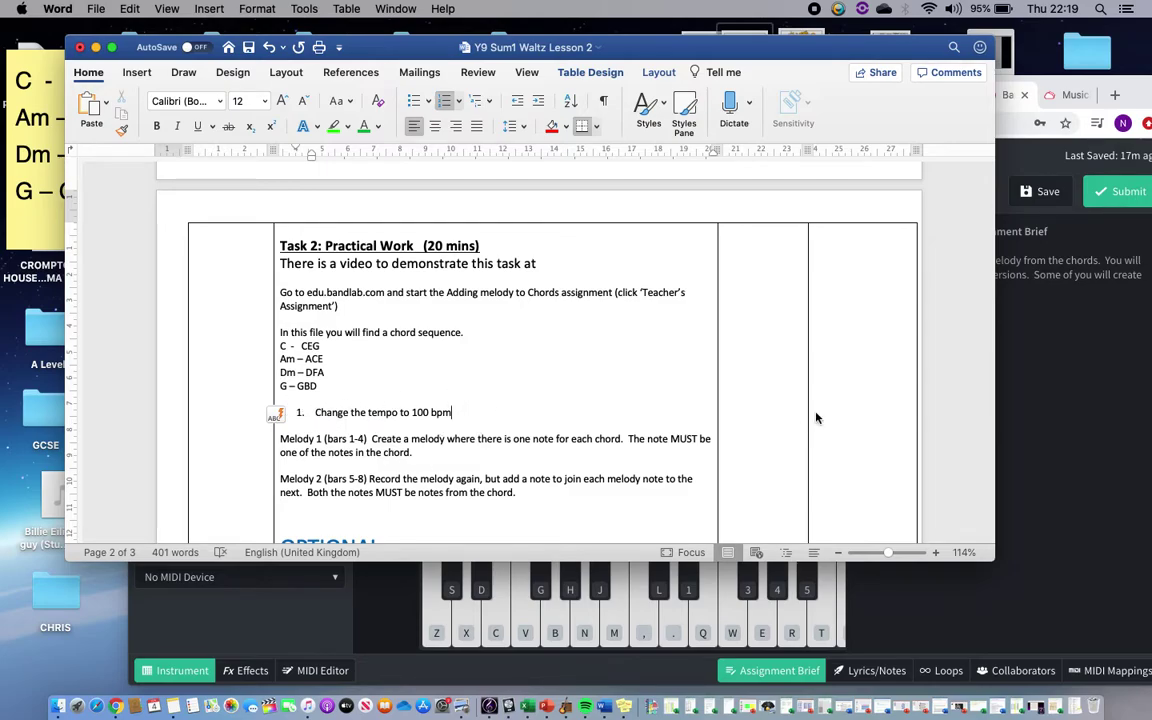
Set the BandLab project tempo to 100 bpm
{"action": "key", "text": "super+Tab"}
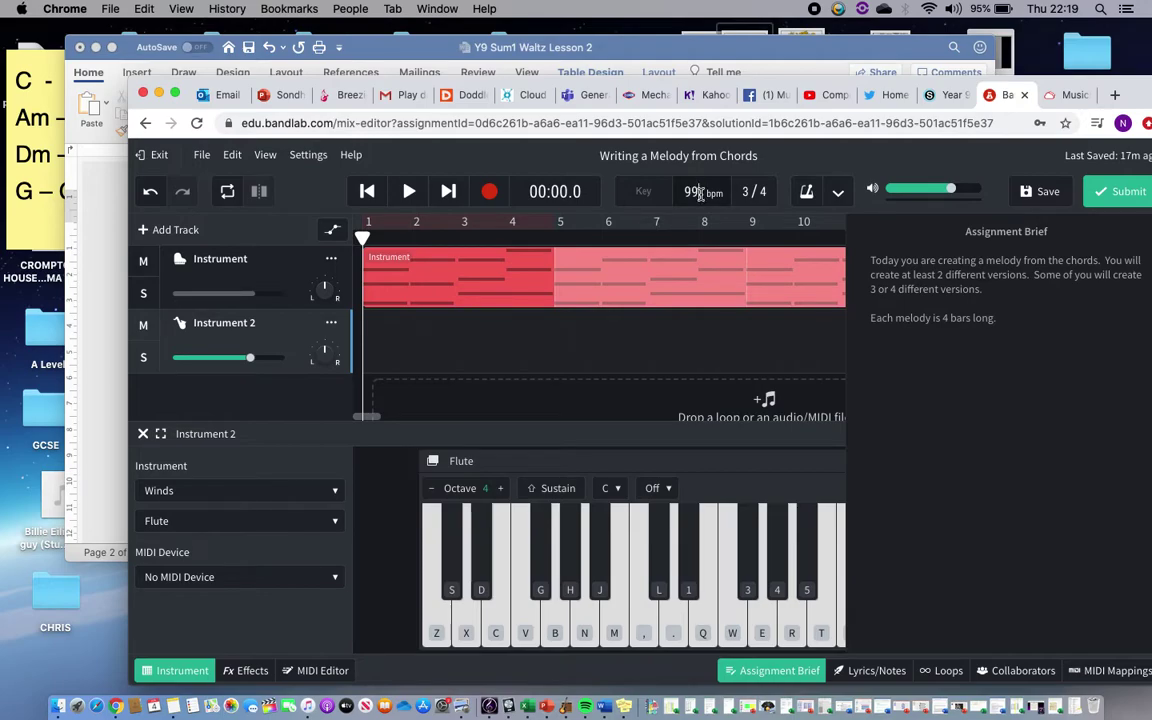
{"action": "left_click_drag", "start_coordinate": [630, 172], "coordinate": [707, 190]}
{"action": "mouse_move", "coordinate": [700, 192]}
{"action": "left_mouse_down"}
{"action": "mouse_move", "coordinate": [700, 172]}
{"action": "mouse_move", "coordinate": [707, 232]}
{"action": "mouse_move", "coordinate": [707, 195]}
{"action": "left_mouse_up"}
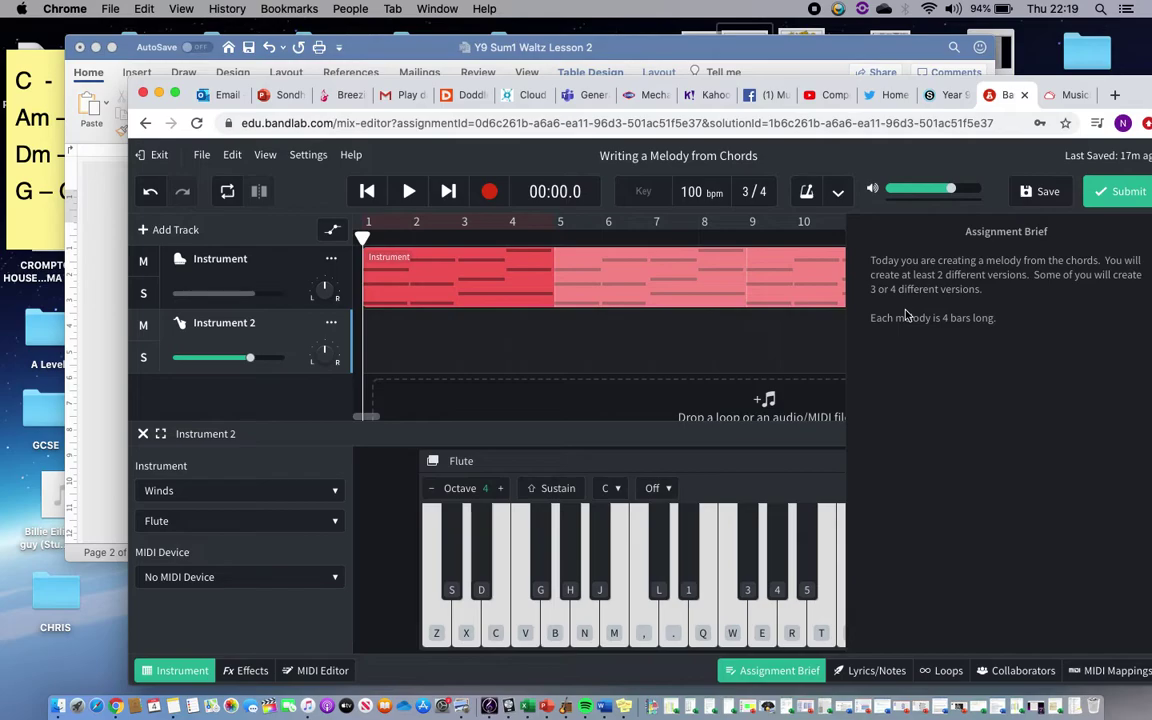
Close the assignment brief panel and audition the piano chords at 100 bpm
{"action": "left_click", "coordinate": [772, 672]}
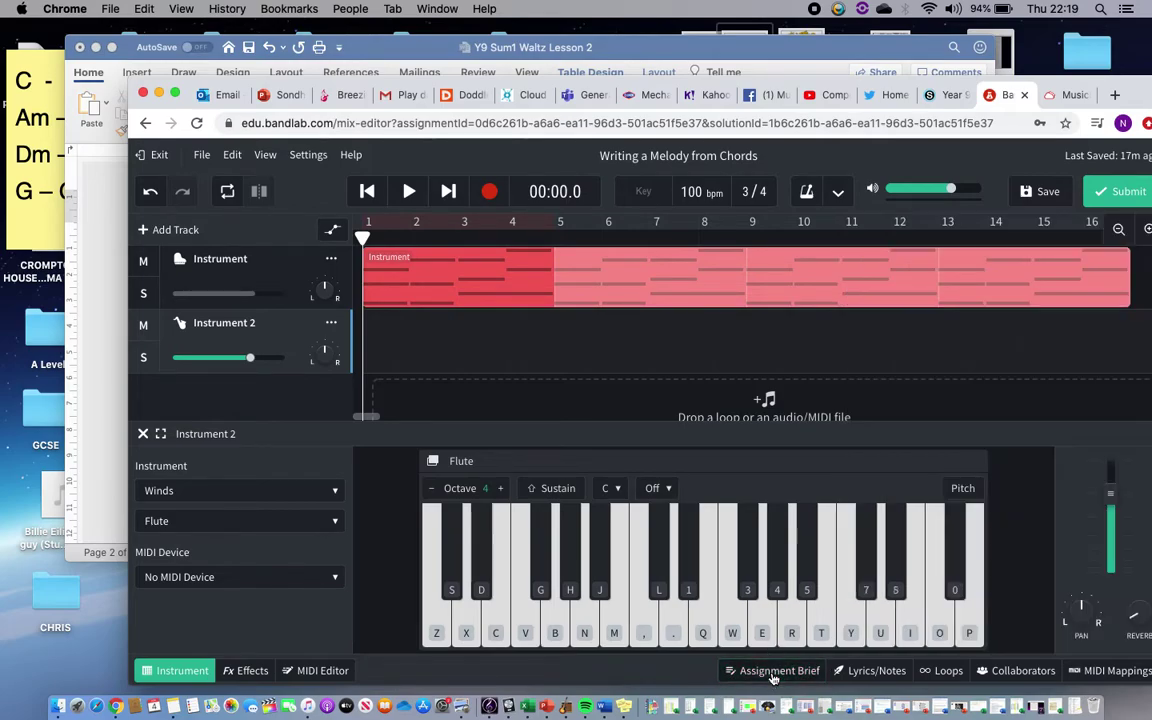
{"action": "left_click", "coordinate": [410, 192]}
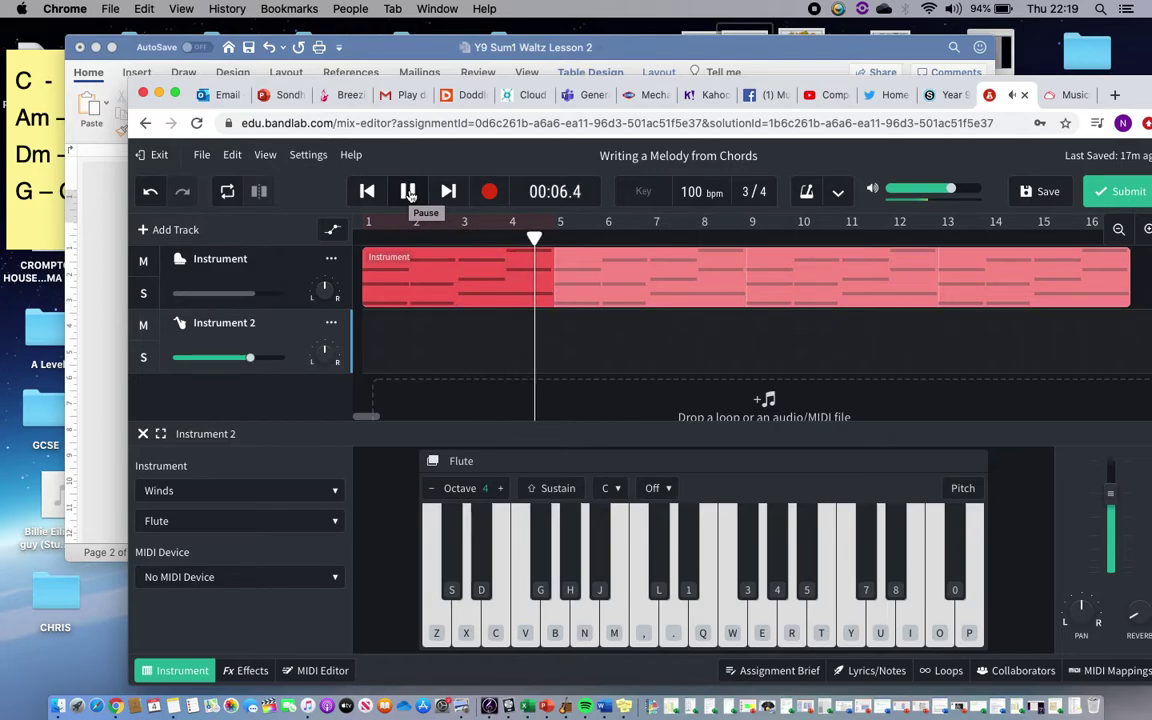
{"action": "left_click", "coordinate": [409, 194]}
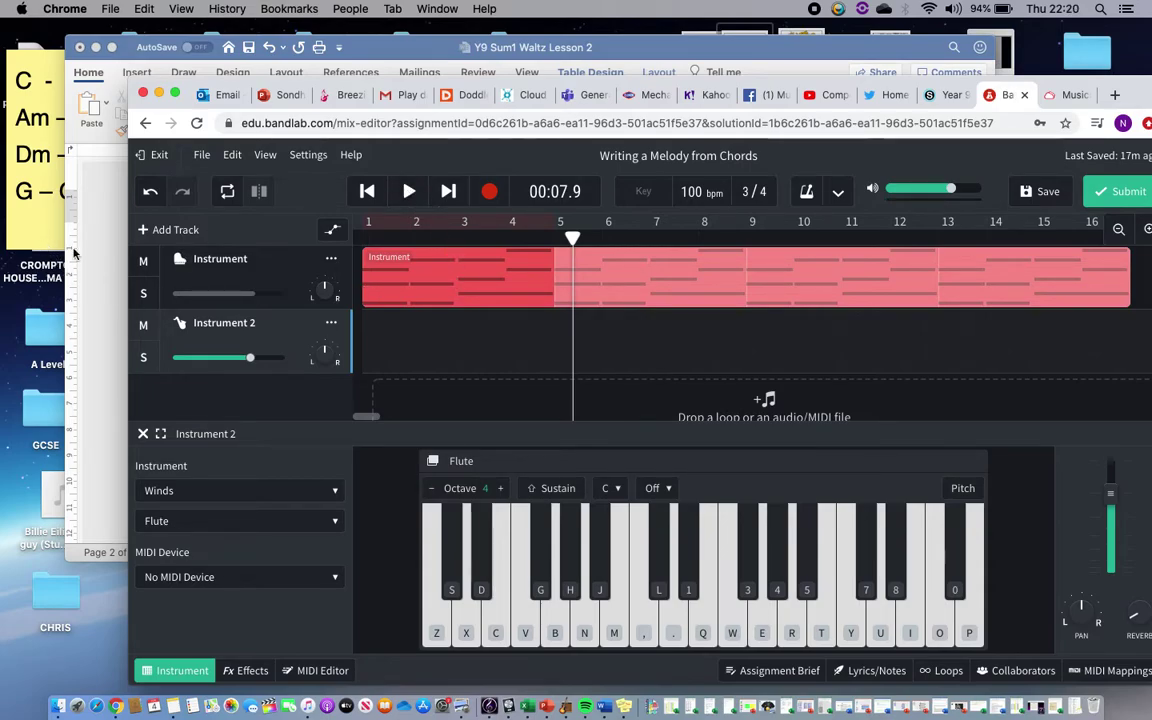
{"action": "left_click", "coordinate": [83, 284]}
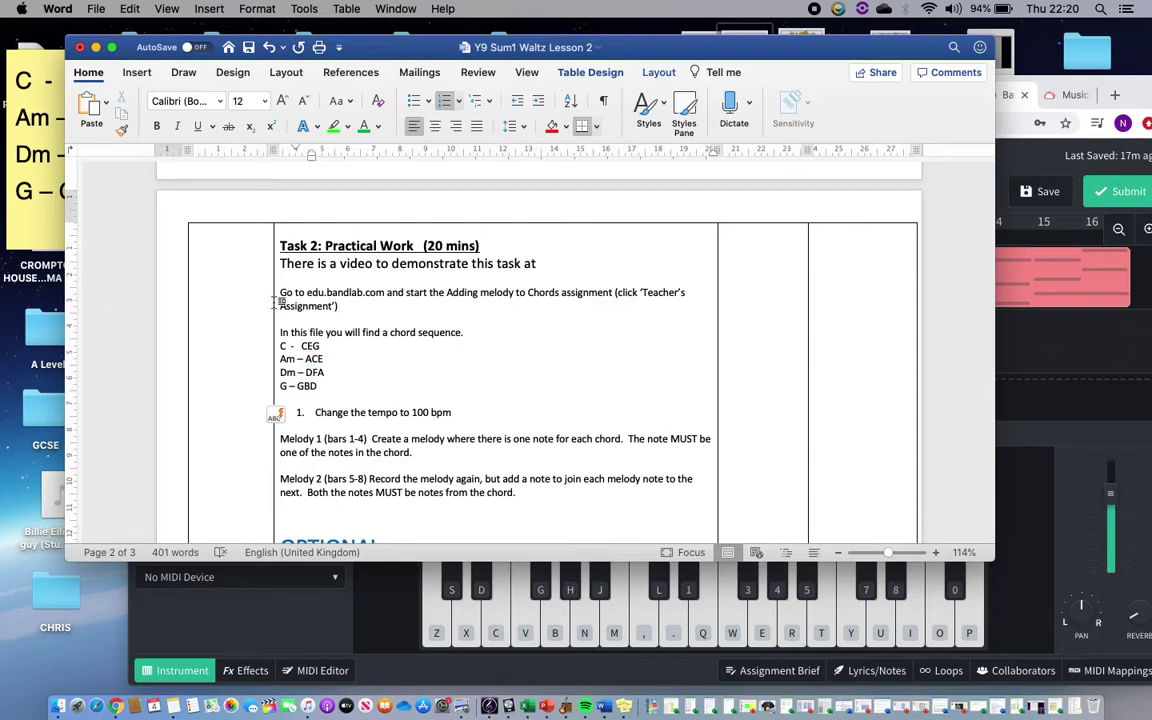
Check the chord sticky note (C-CEG, Am-ACE, Dm-DFA, G-GBD), then return to BandLab
{"action": "left_click", "coordinate": [27, 203]}
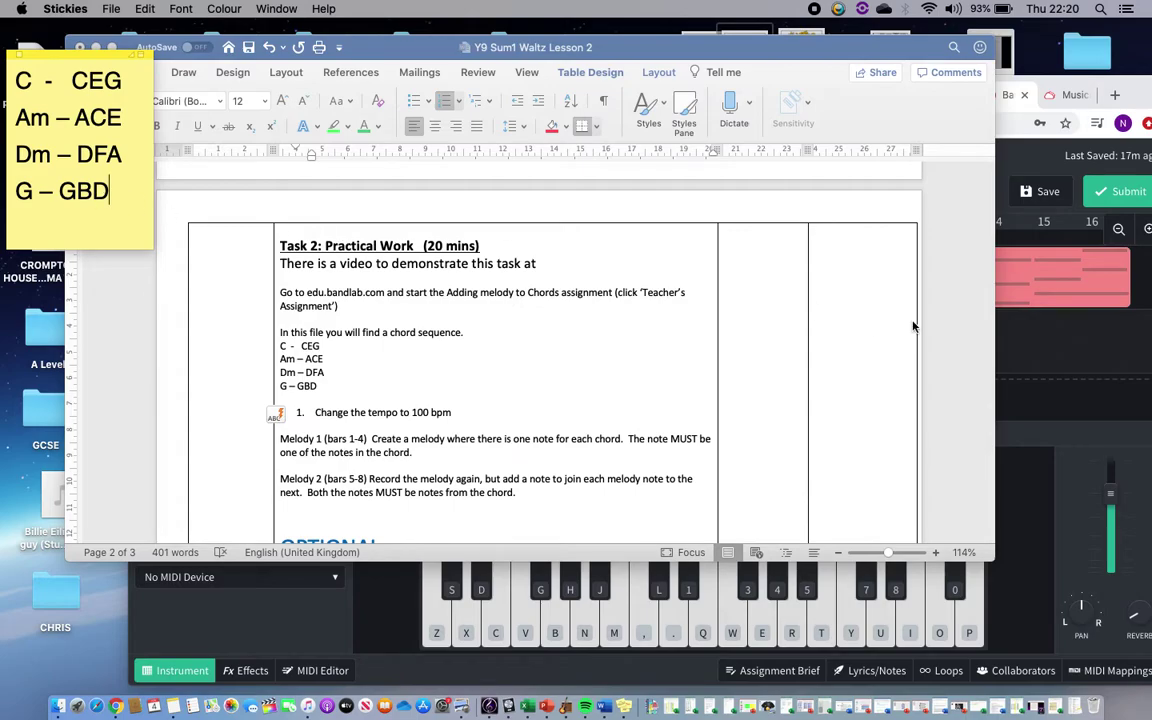
{"action": "left_click", "coordinate": [1031, 318]}
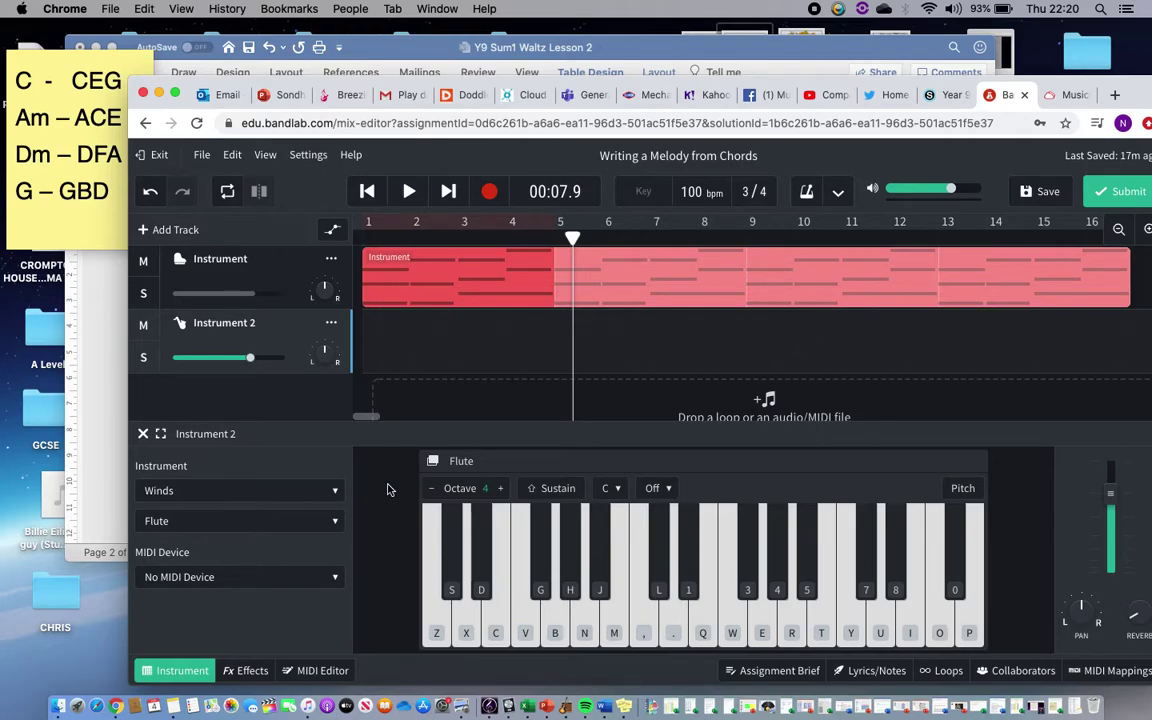
{"action": "left_click", "coordinate": [410, 283]}
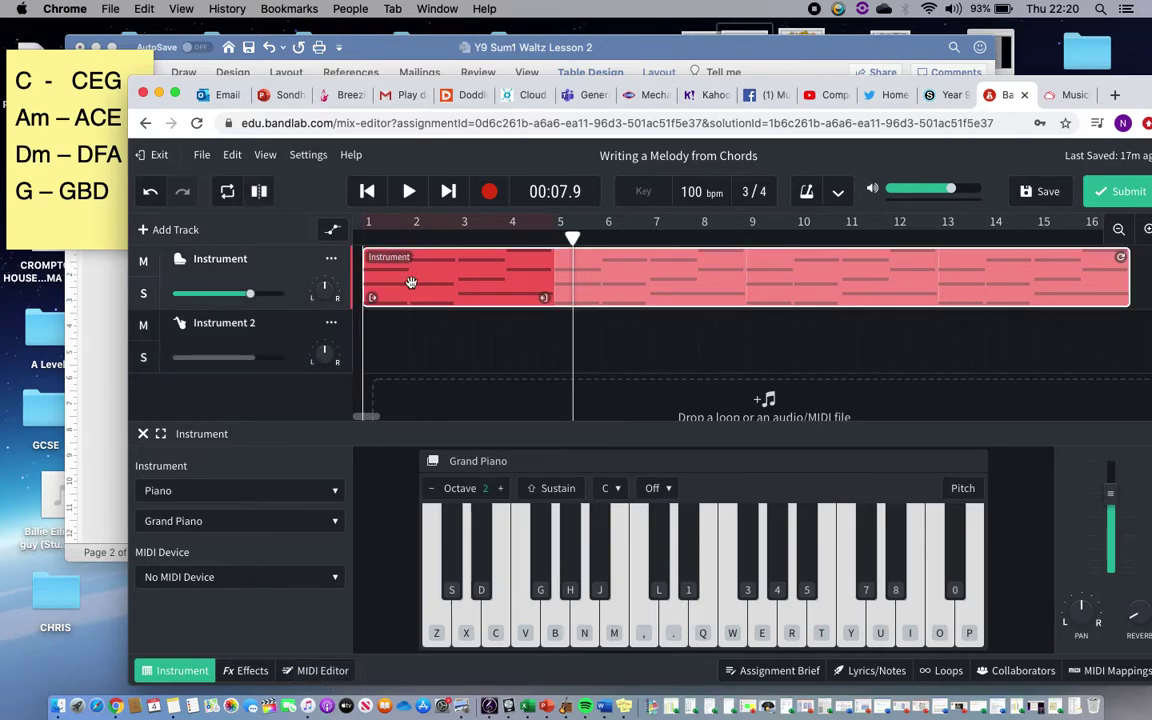
{"action": "double_click", "coordinate": [410, 283]}
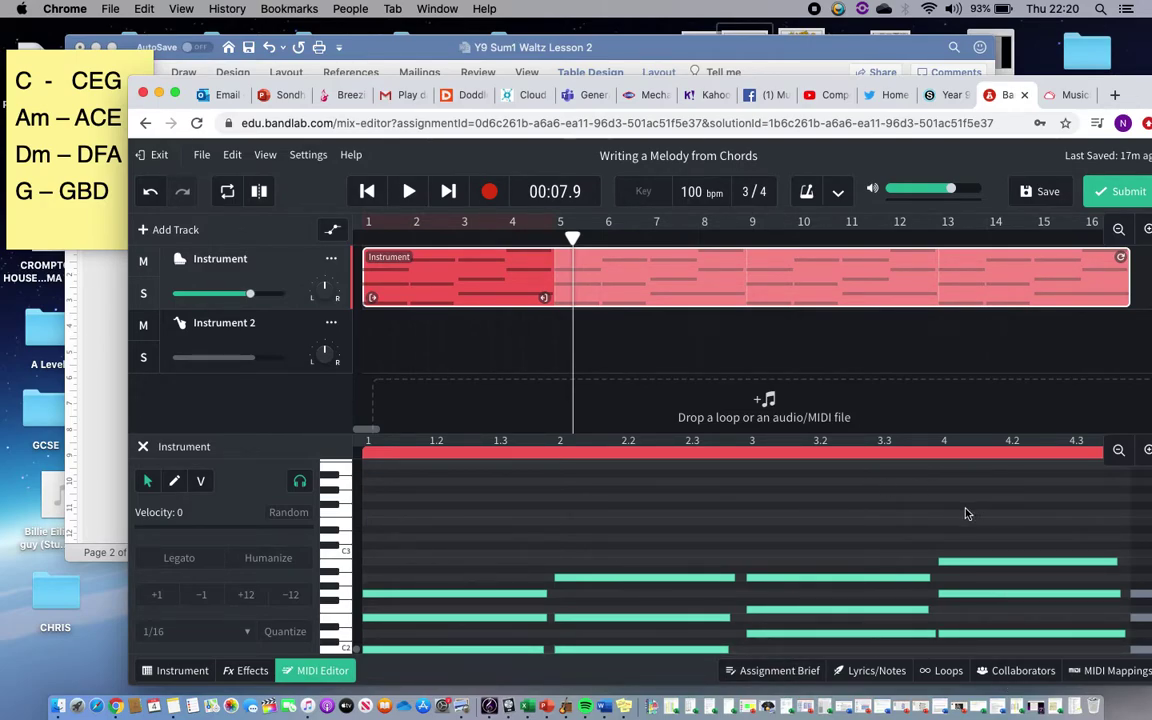
{"action": "left_click", "coordinate": [176, 670]}
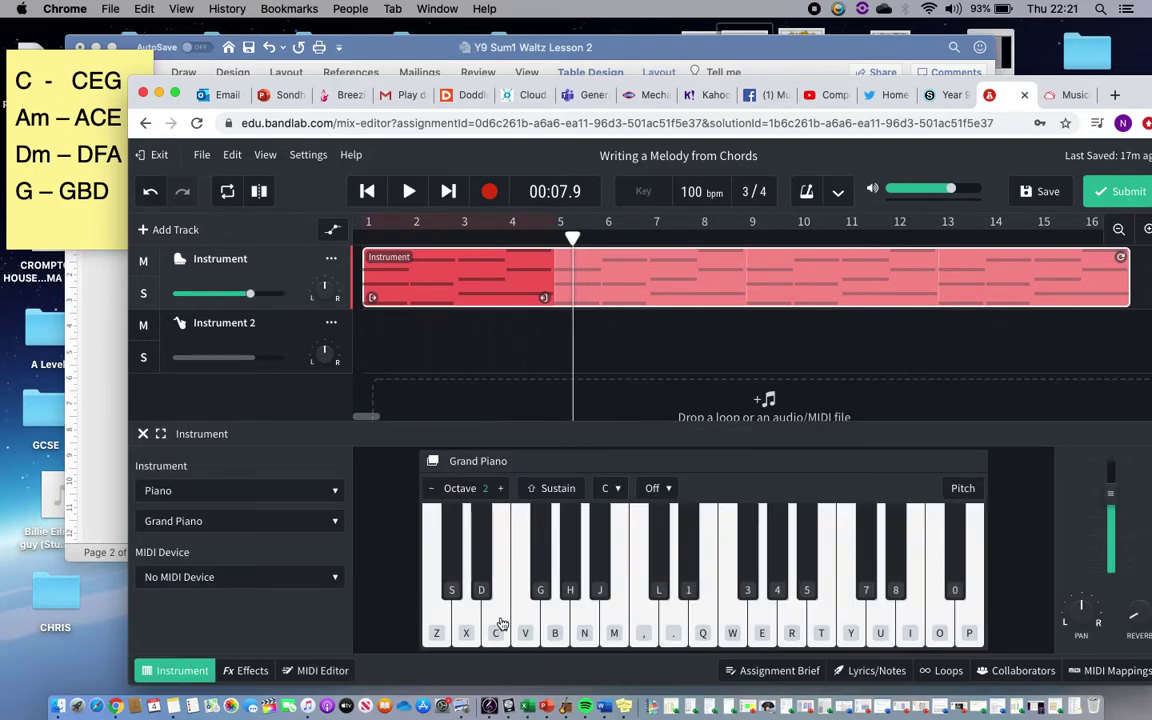
{"action": "left_click", "coordinate": [368, 193]}
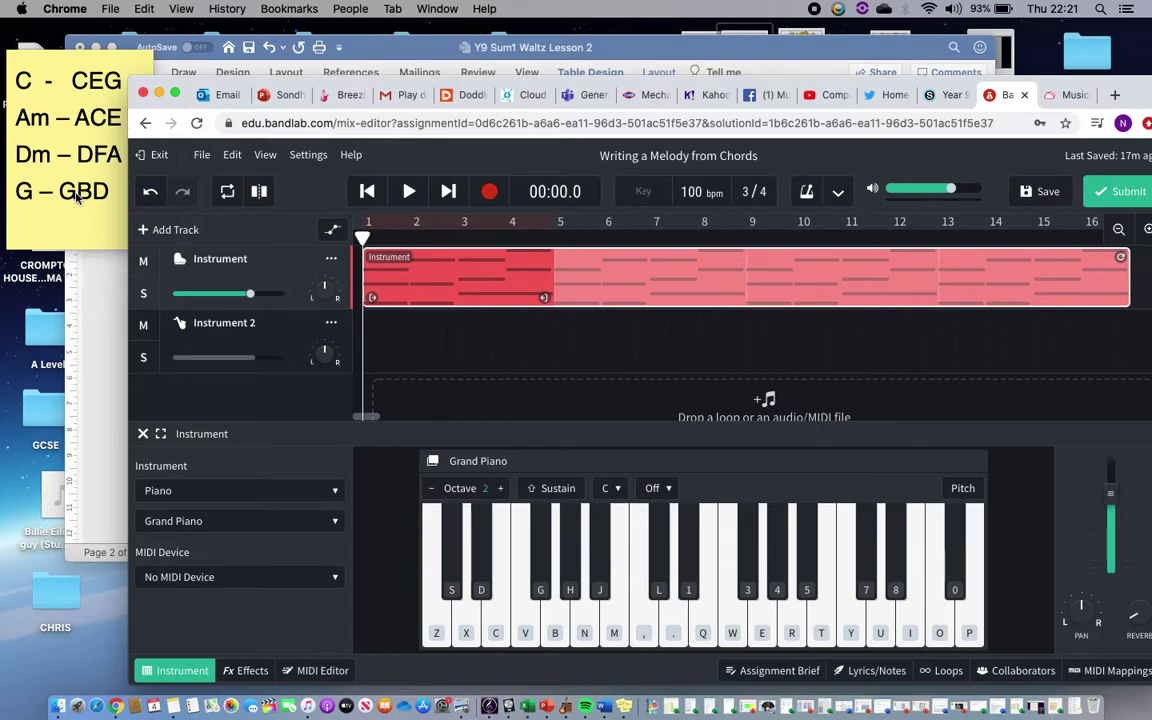
{"action": "left_click", "coordinate": [409, 193]}
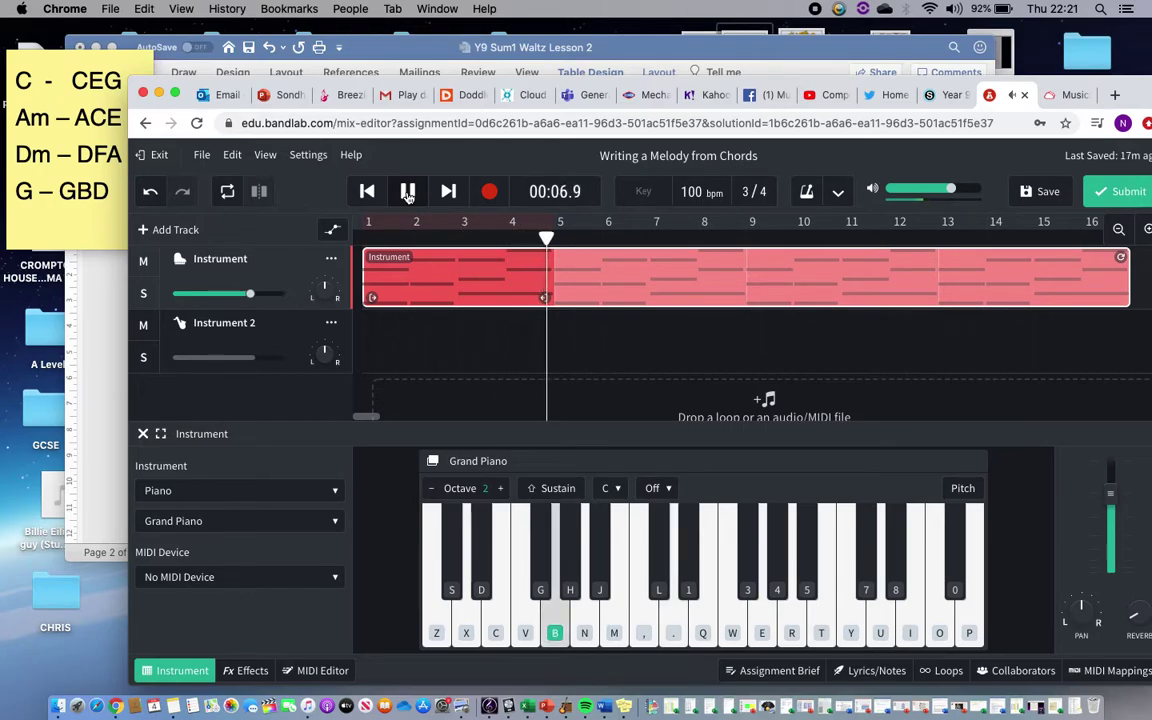
{"action": "left_click", "coordinate": [409, 192]}
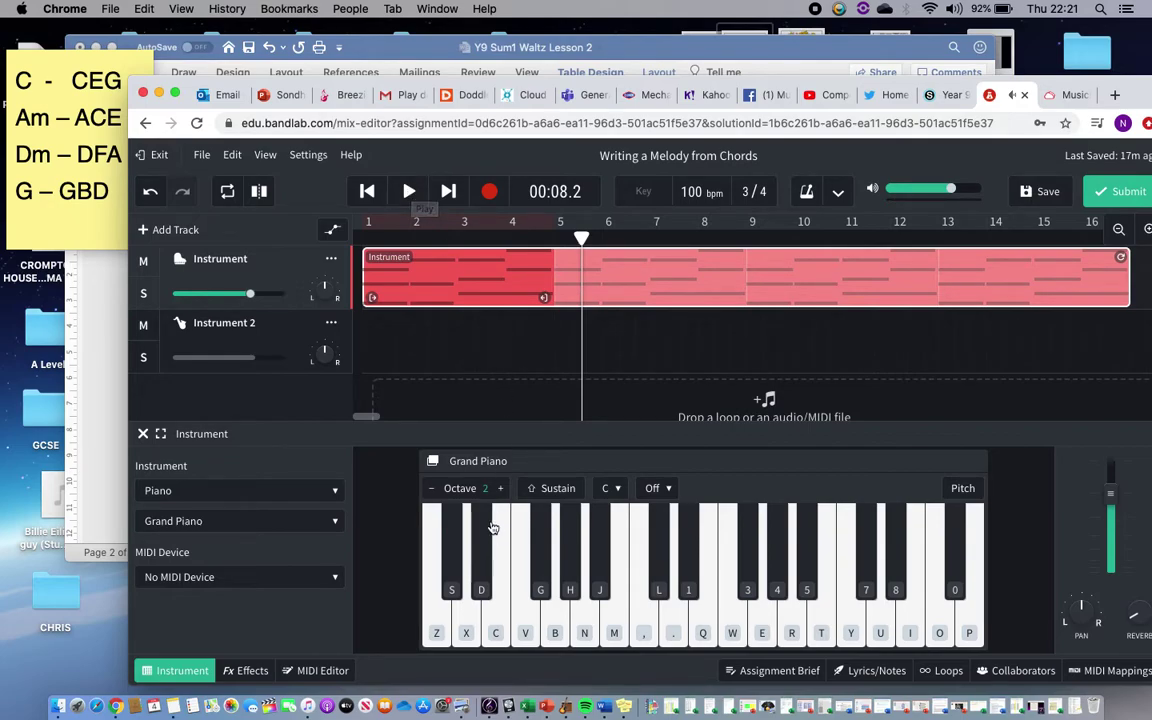
{"action": "left_click", "coordinate": [241, 331]}
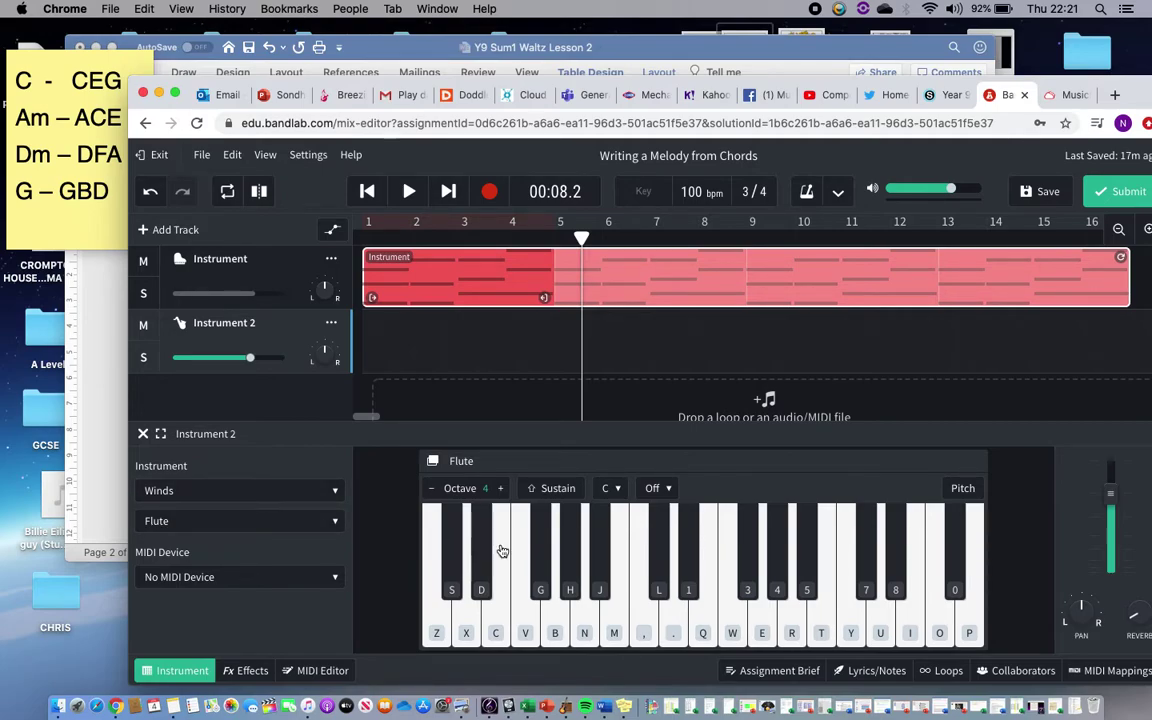
{"action": "left_click", "coordinate": [367, 191]}
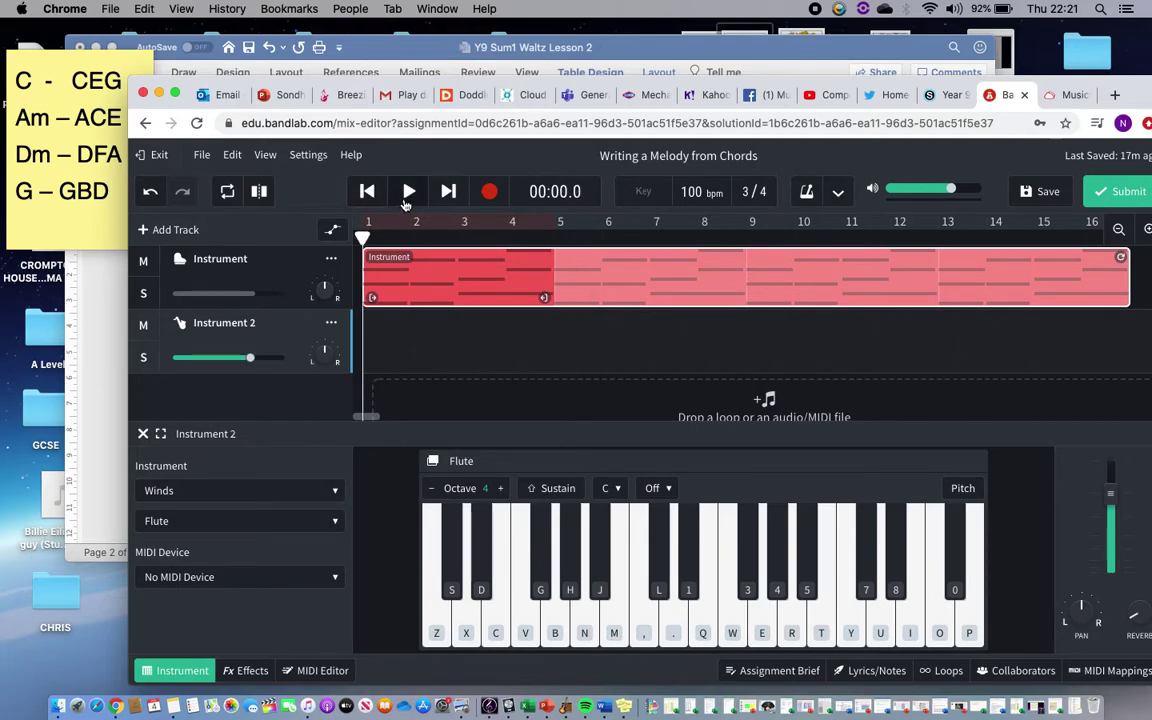
{"action": "left_click", "coordinate": [409, 197]}
{"action": "key", "text": "comma"}
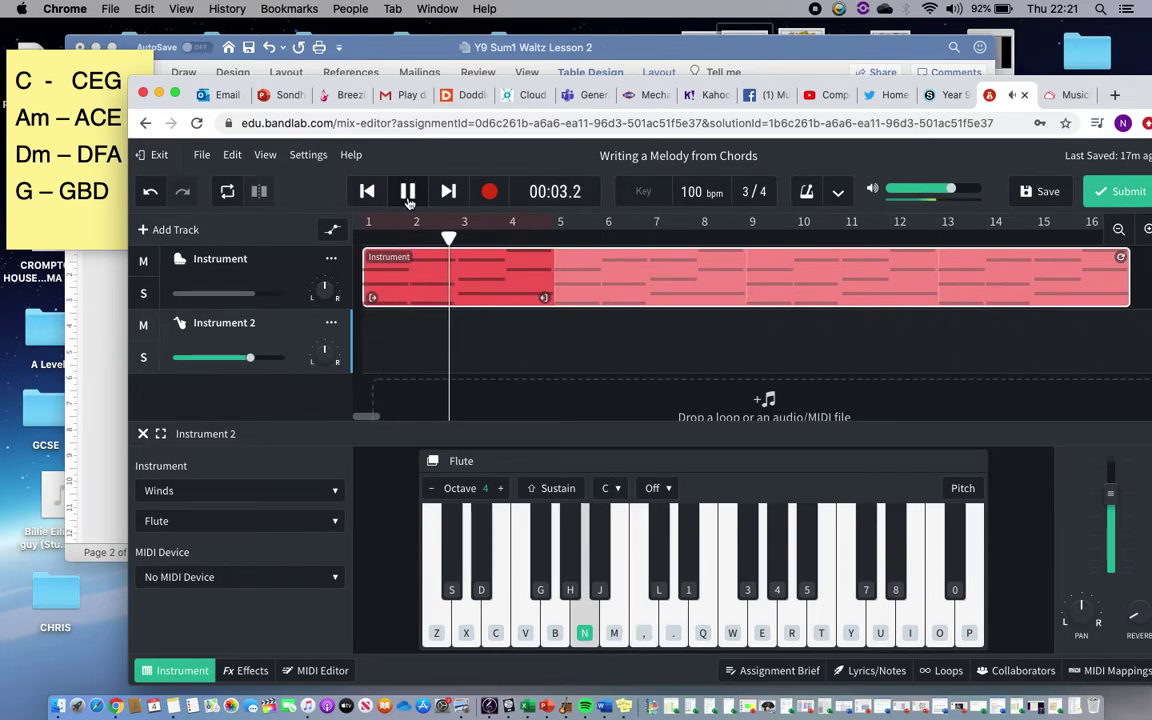
{"action": "key", "text": "period"}
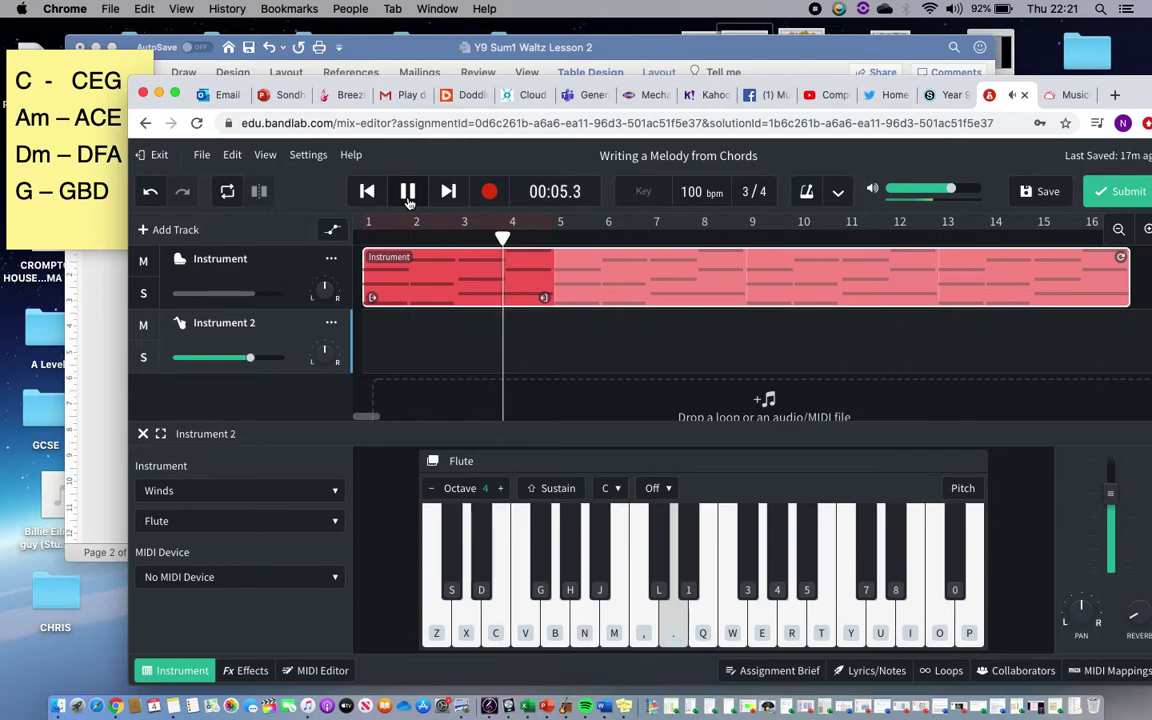
{"action": "key", "text": "b"}
{"action": "left_click", "coordinate": [409, 193]}
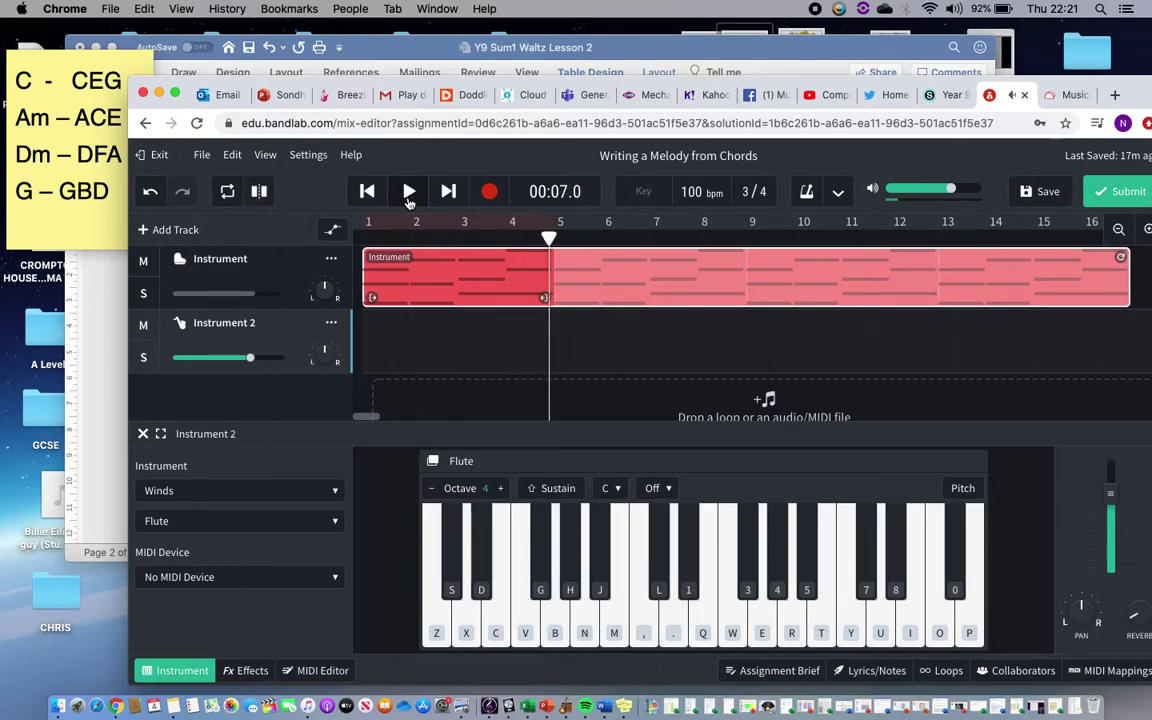
{"action": "left_click", "coordinate": [649, 610]}
{"action": "left_click", "coordinate": [584, 617]}
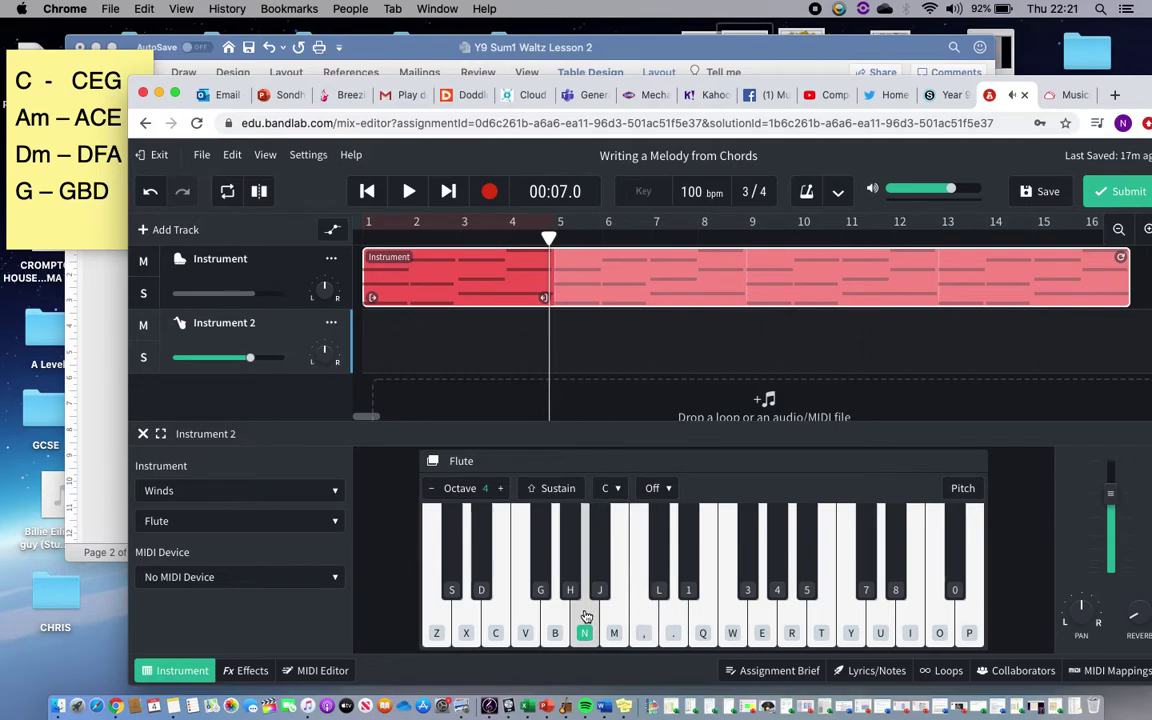
{"action": "left_click", "coordinate": [676, 619]}
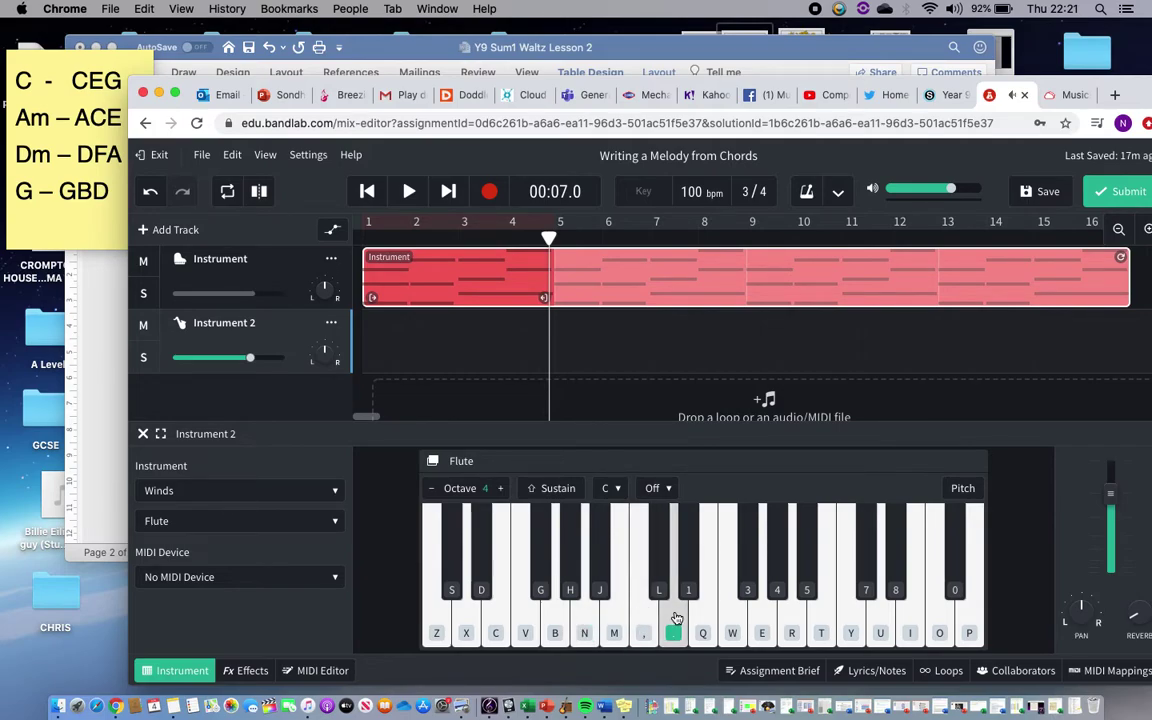
{"action": "left_click", "coordinate": [555, 626]}
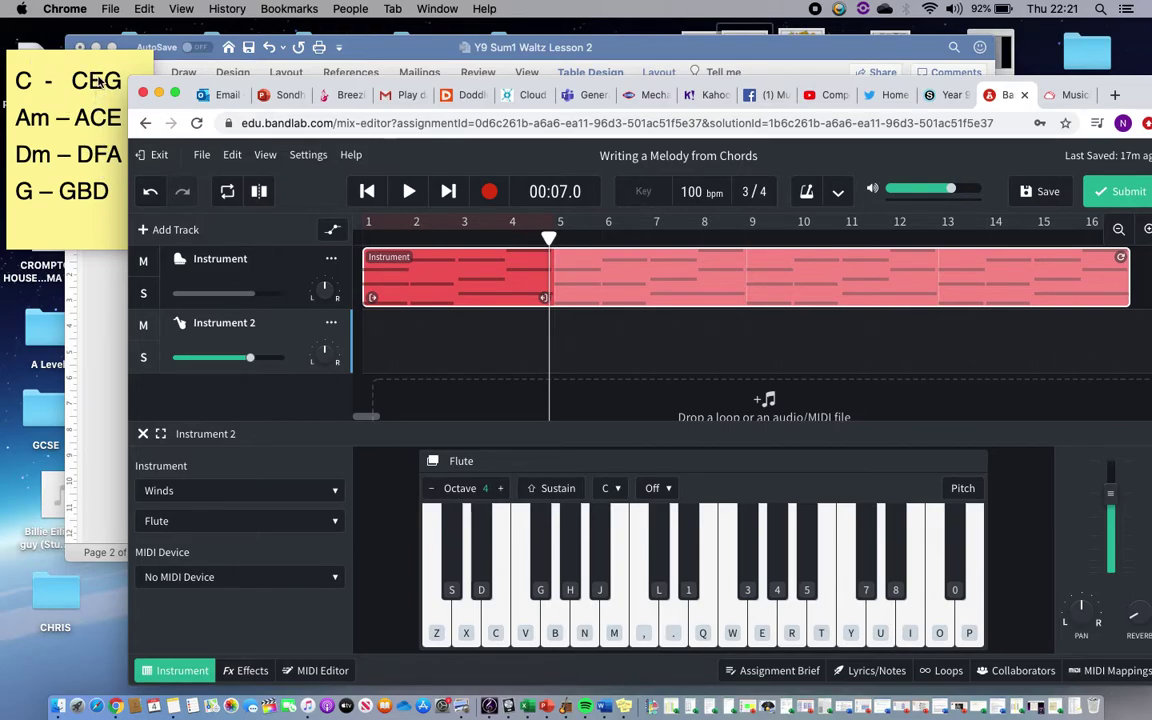
{"action": "left_click", "coordinate": [367, 191]}
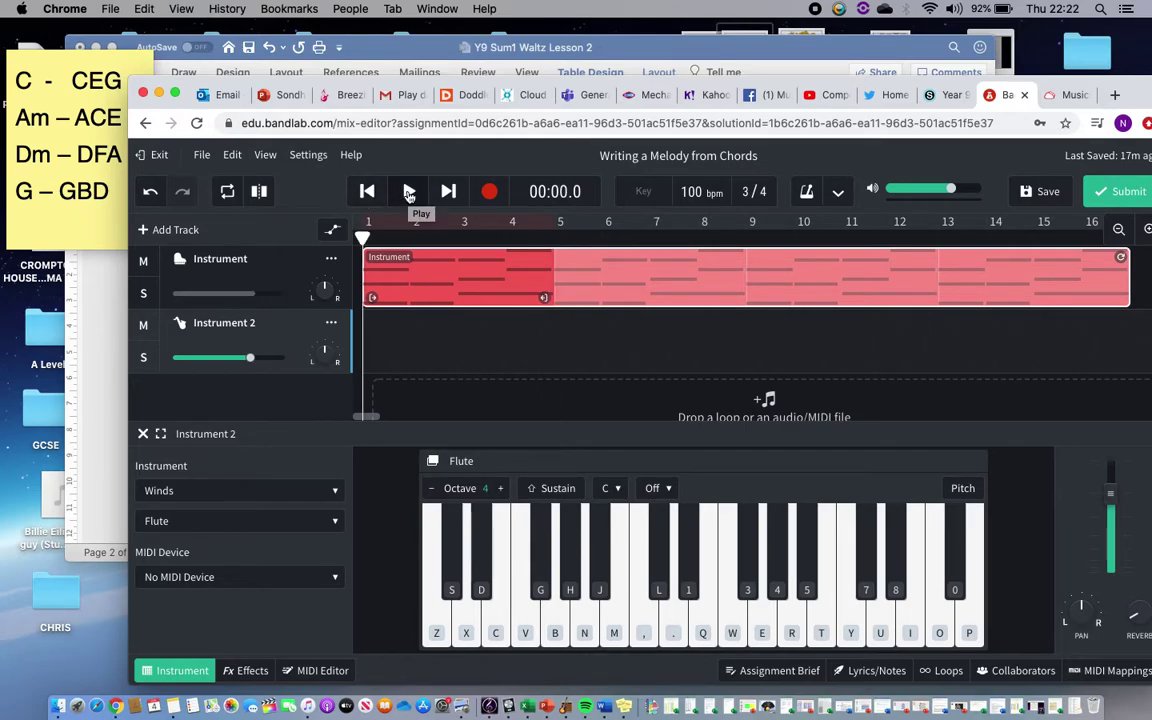
Try flute notes on keys c, v and m over the playing piano chords
{"action": "left_click", "coordinate": [409, 191]}
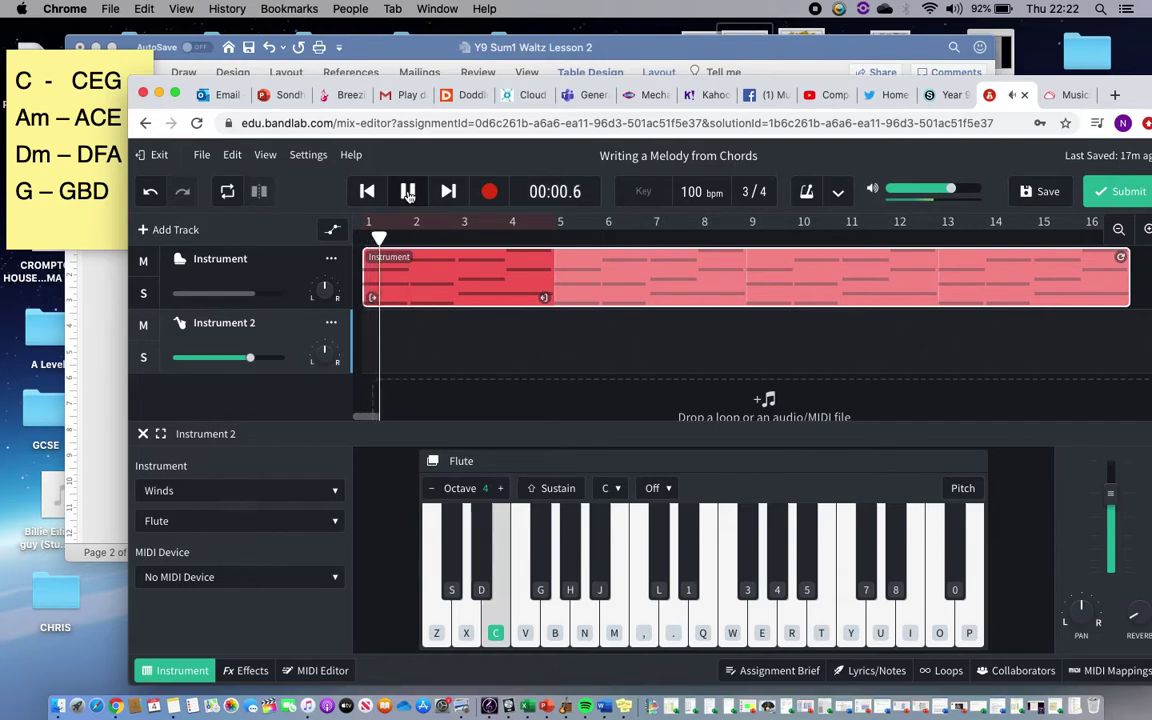
{"action": "key", "text": "c"}
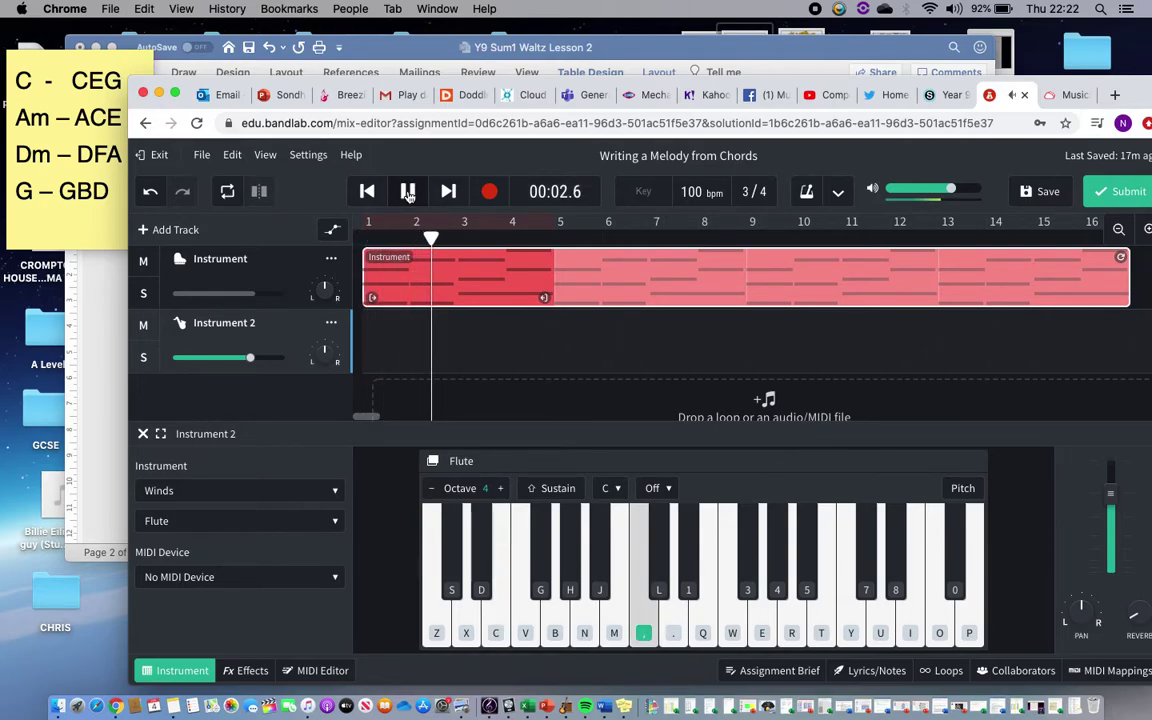
{"action": "key", "text": "v"}
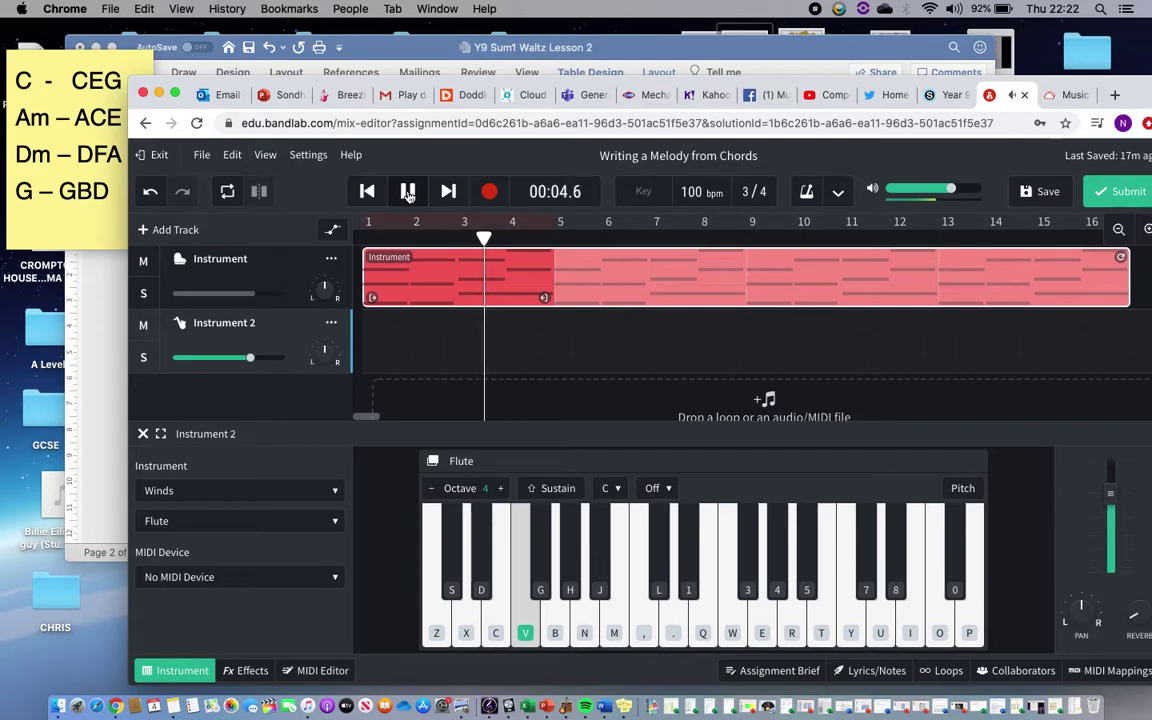
{"action": "key", "text": "m"}
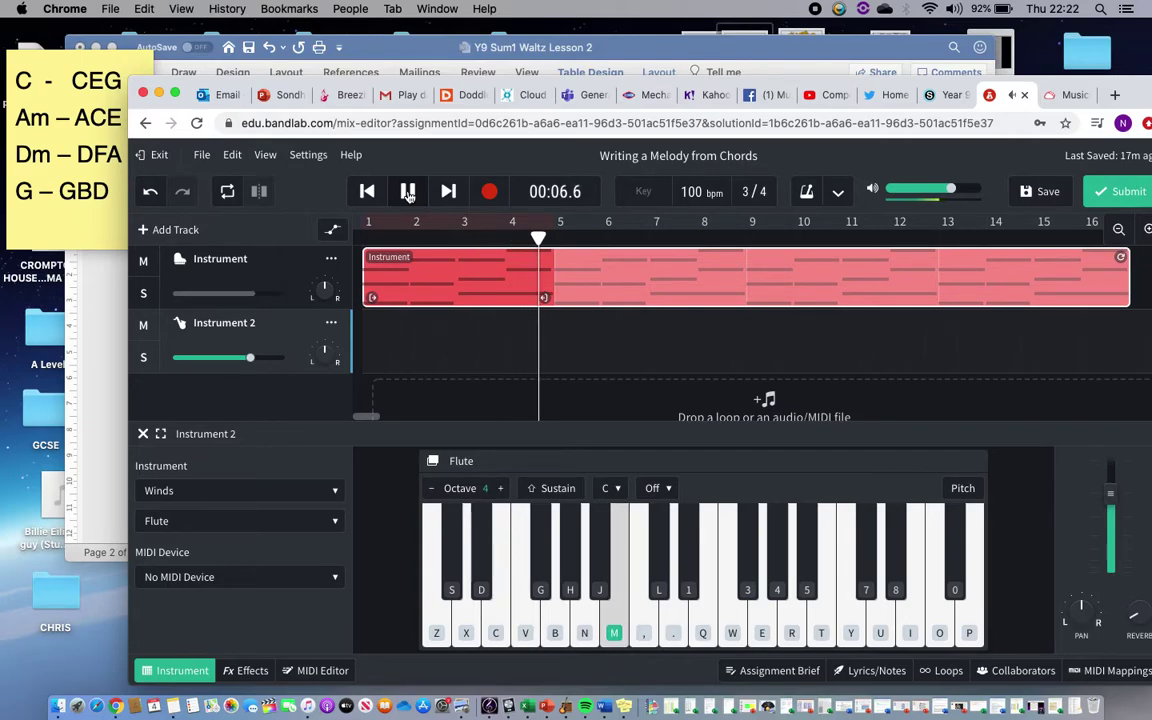
{"action": "left_click", "coordinate": [408, 193]}
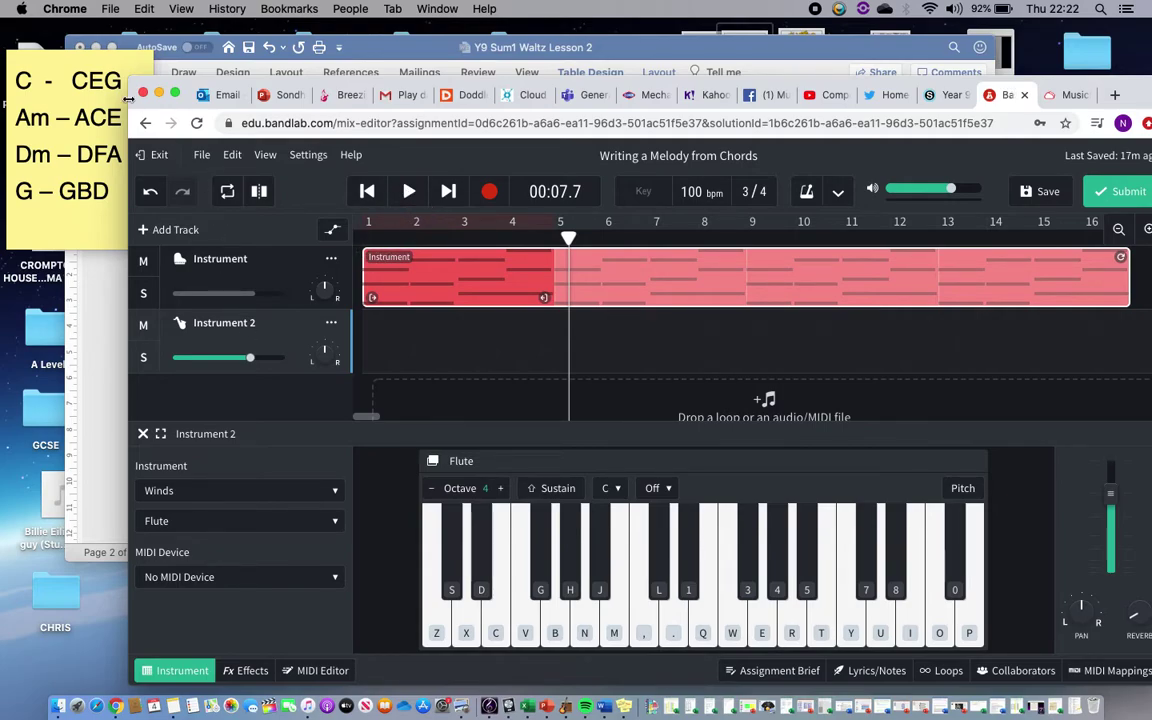
From bar 1, try the melody opening on keys b and n over the chords
{"action": "left_click", "coordinate": [368, 192]}
{"action": "left_click", "coordinate": [406, 193]}
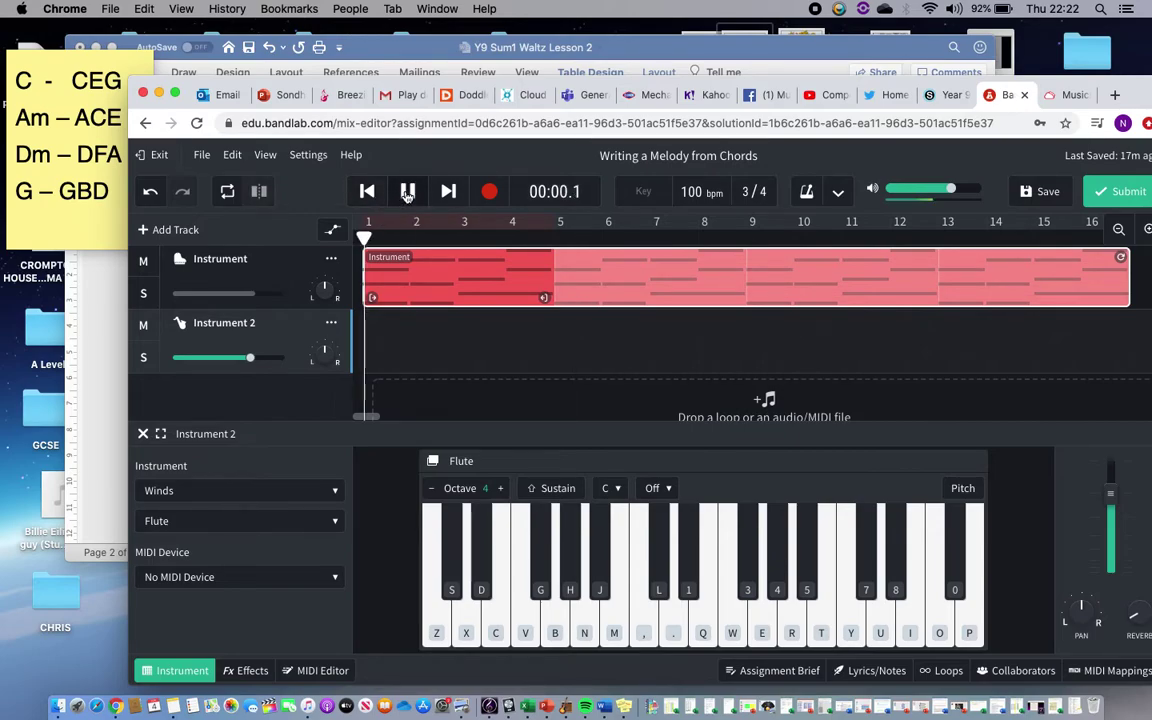
{"action": "left_click", "coordinate": [408, 193]}
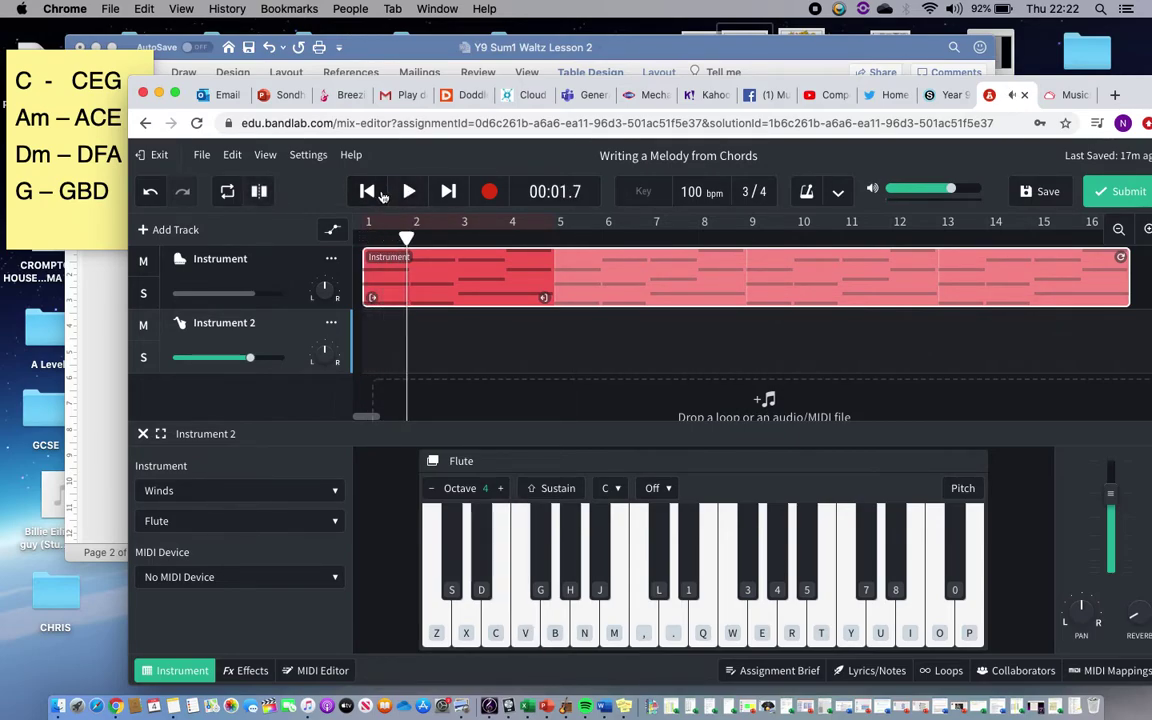
{"action": "left_click", "coordinate": [406, 193]}
{"action": "key", "text": "b"}
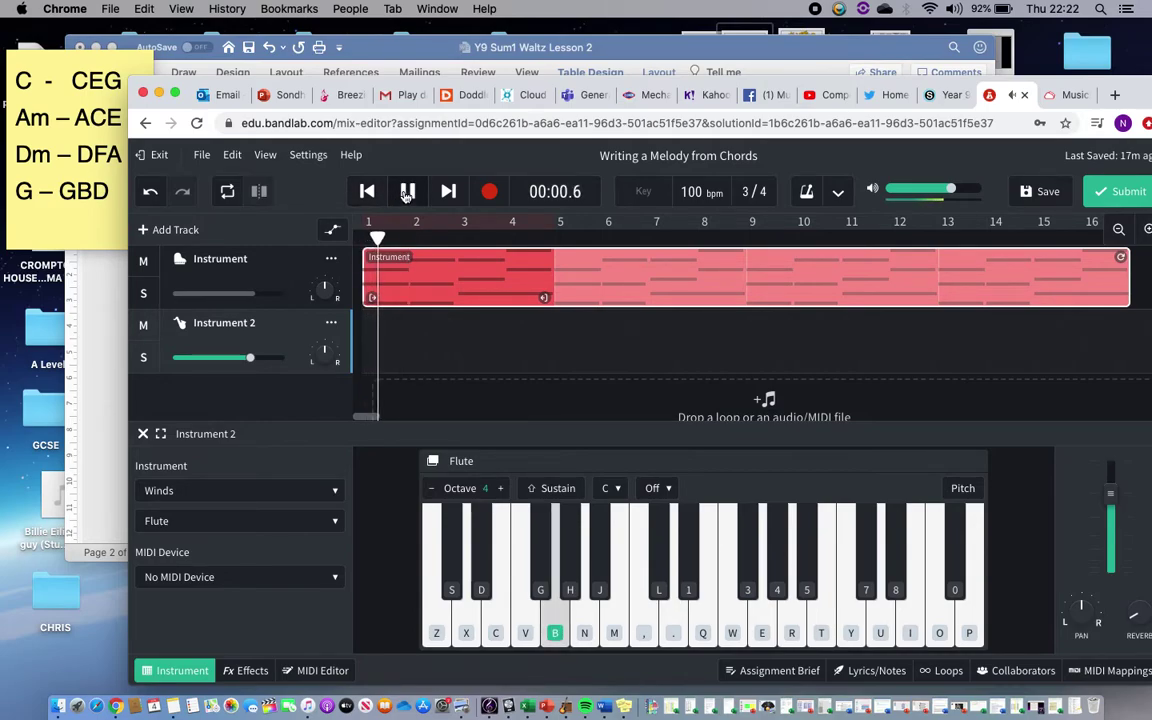
{"action": "key", "text": "n"}
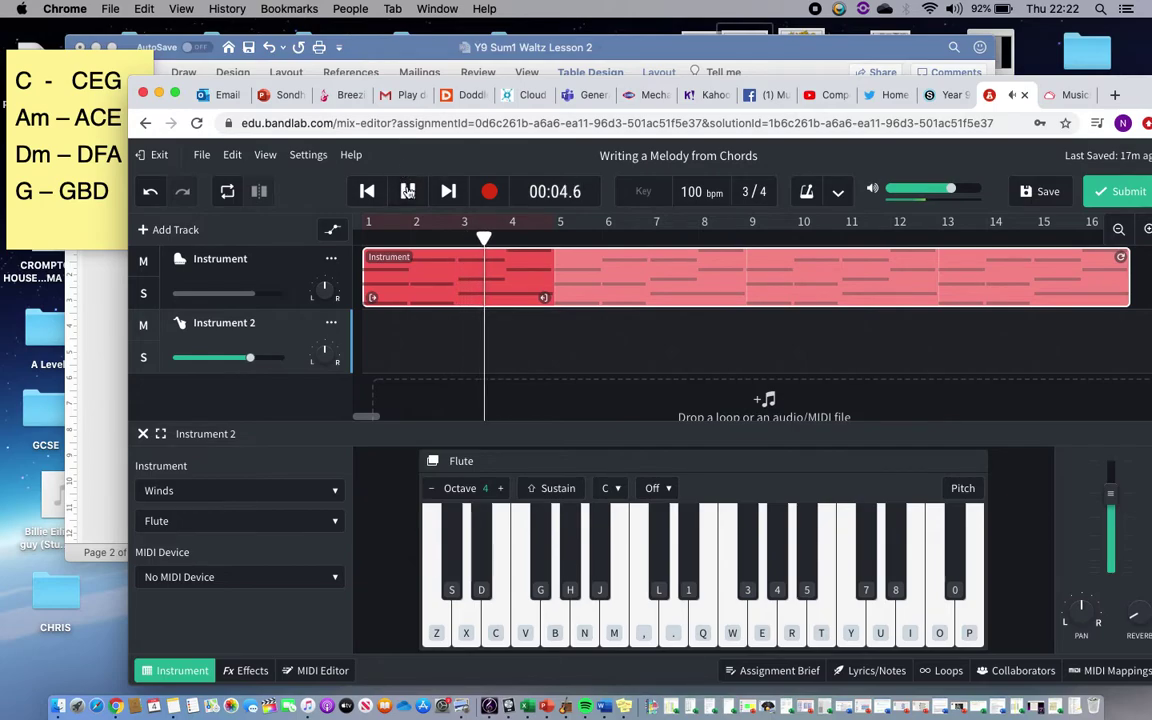
{"action": "left_click", "coordinate": [407, 192]}
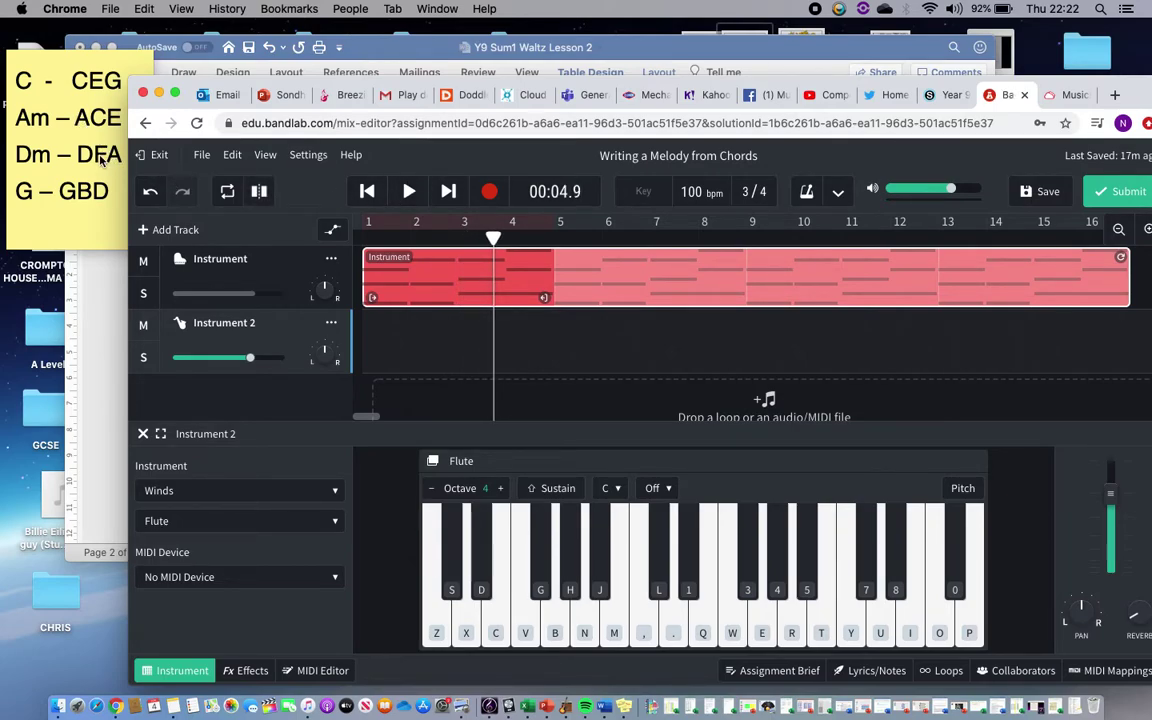
Rehearse the four-note melody b, n, v, b from bar 1, then turn the metronome on and rewind
{"action": "left_click", "coordinate": [367, 191]}
{"action": "left_click", "coordinate": [407, 191]}
{"action": "key", "text": "b"}
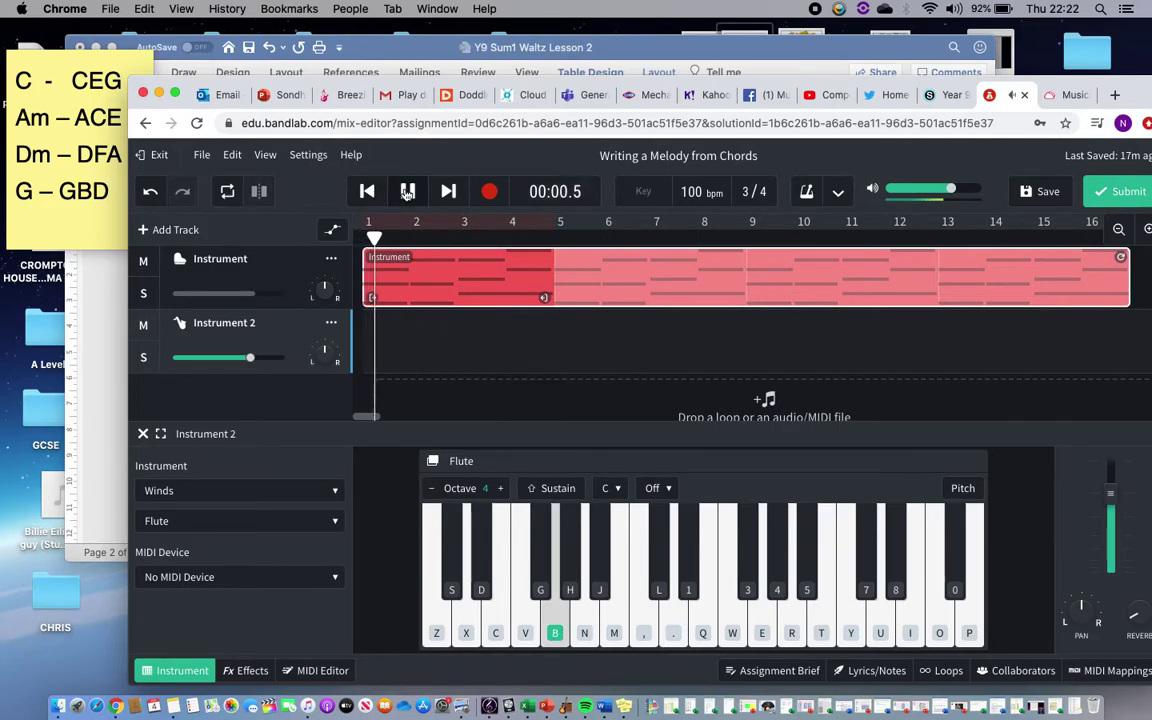
{"action": "key", "text": "n"}
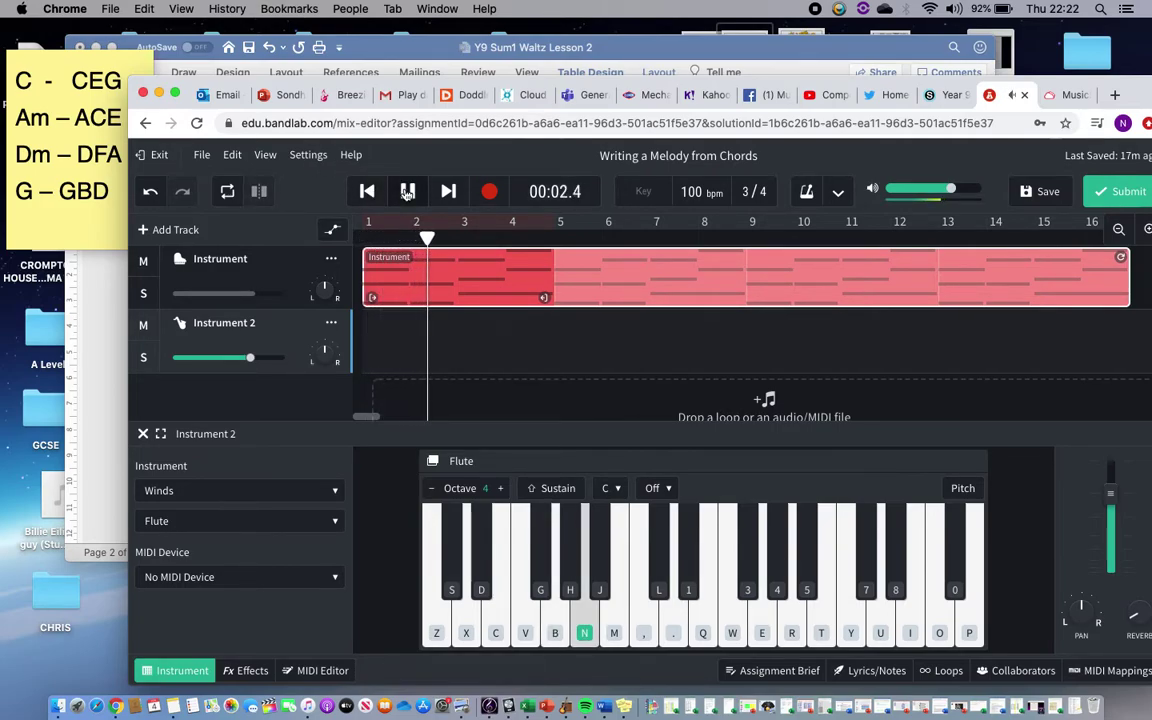
{"action": "key", "text": "v"}
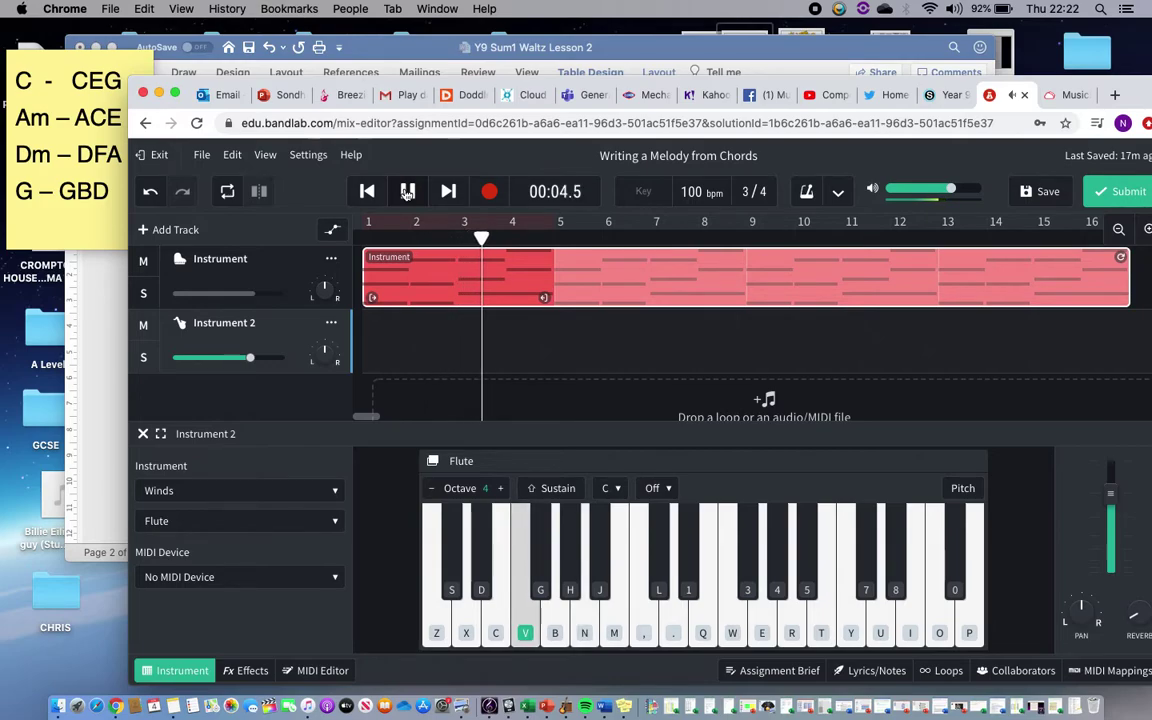
{"action": "key", "text": "b"}
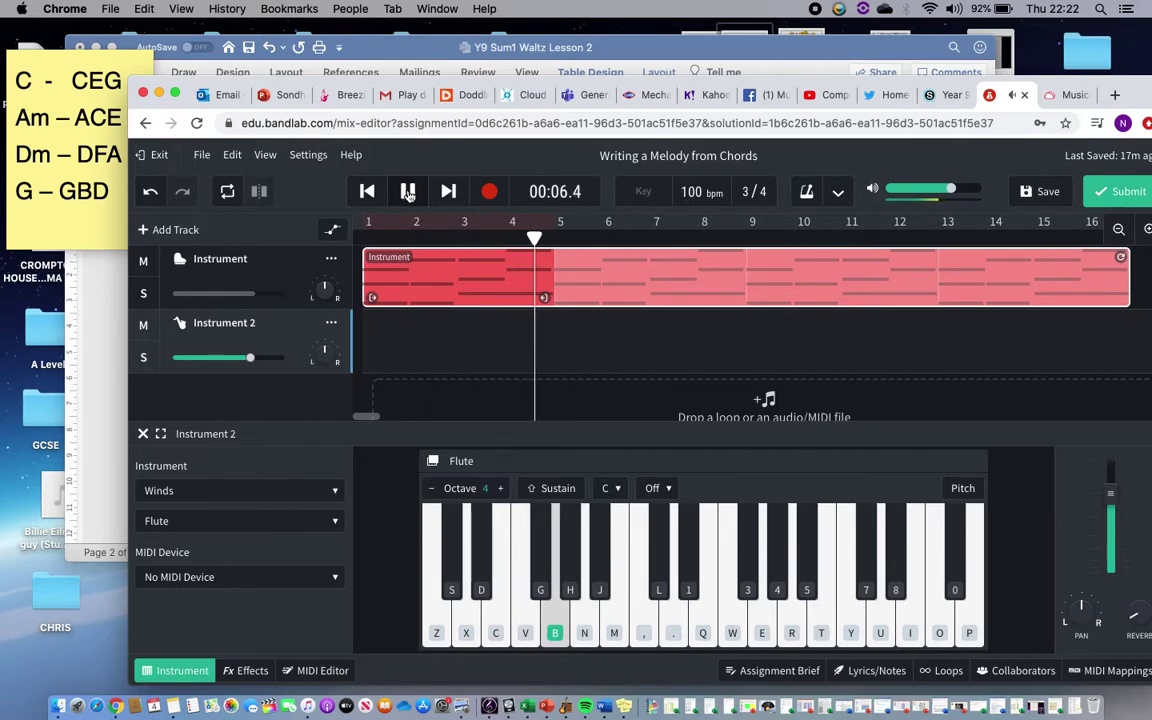
{"action": "left_click", "coordinate": [407, 192]}
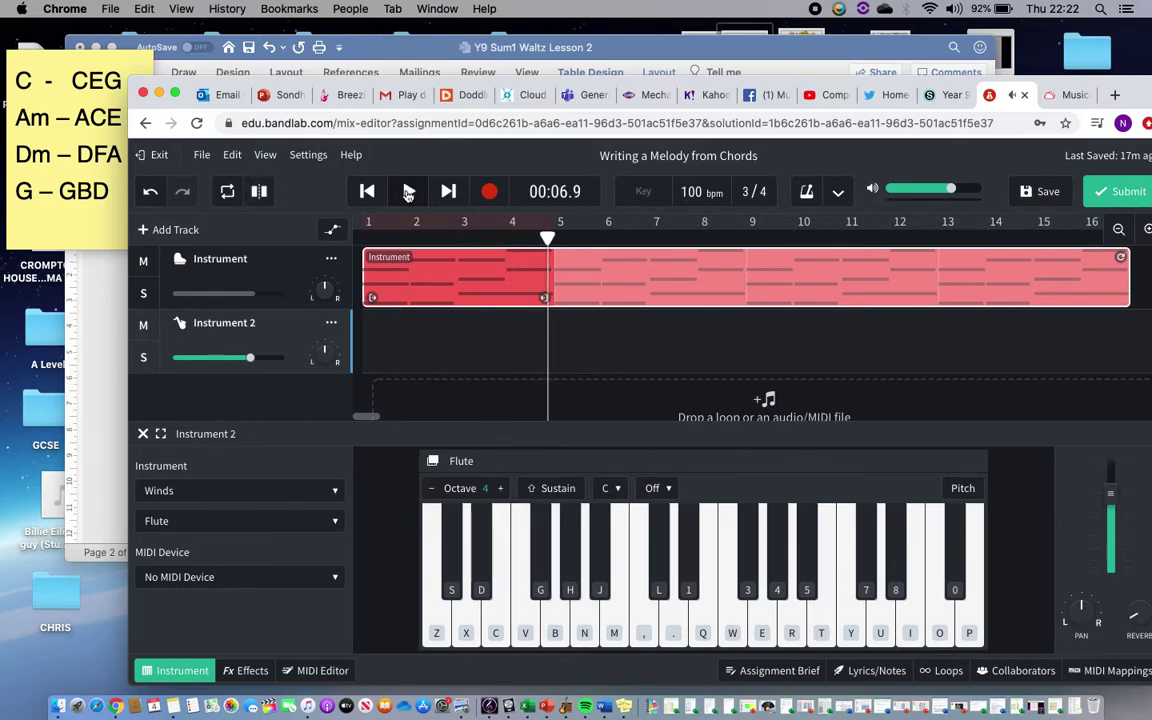
{"action": "left_click", "coordinate": [809, 195]}
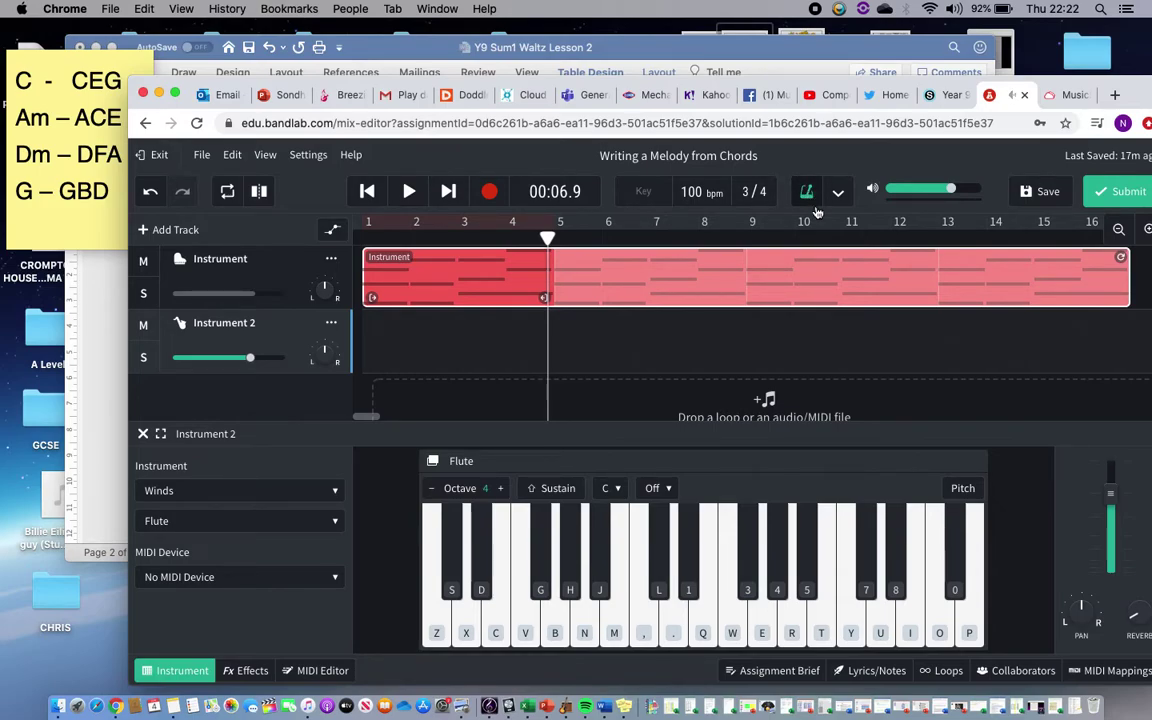
{"action": "left_click", "coordinate": [368, 192]}
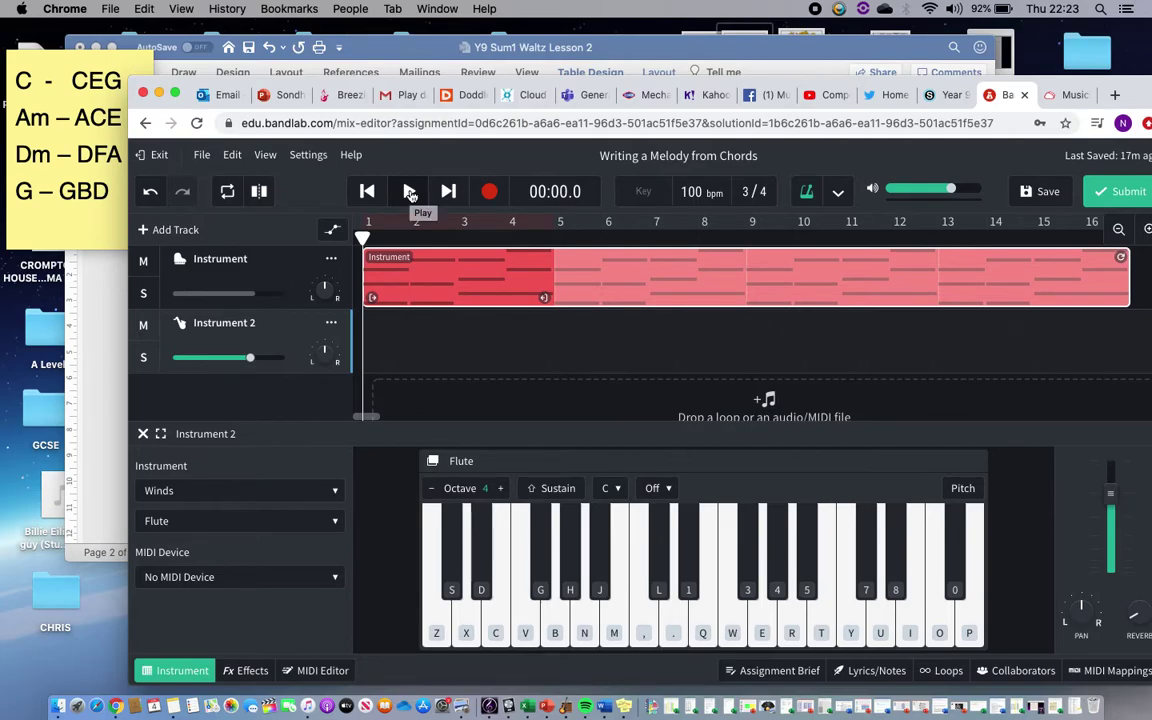
Record the four-note flute melody (b, n, v, b) on Instrument 2 across bars 1–4
{"action": "left_click", "coordinate": [491, 194]}
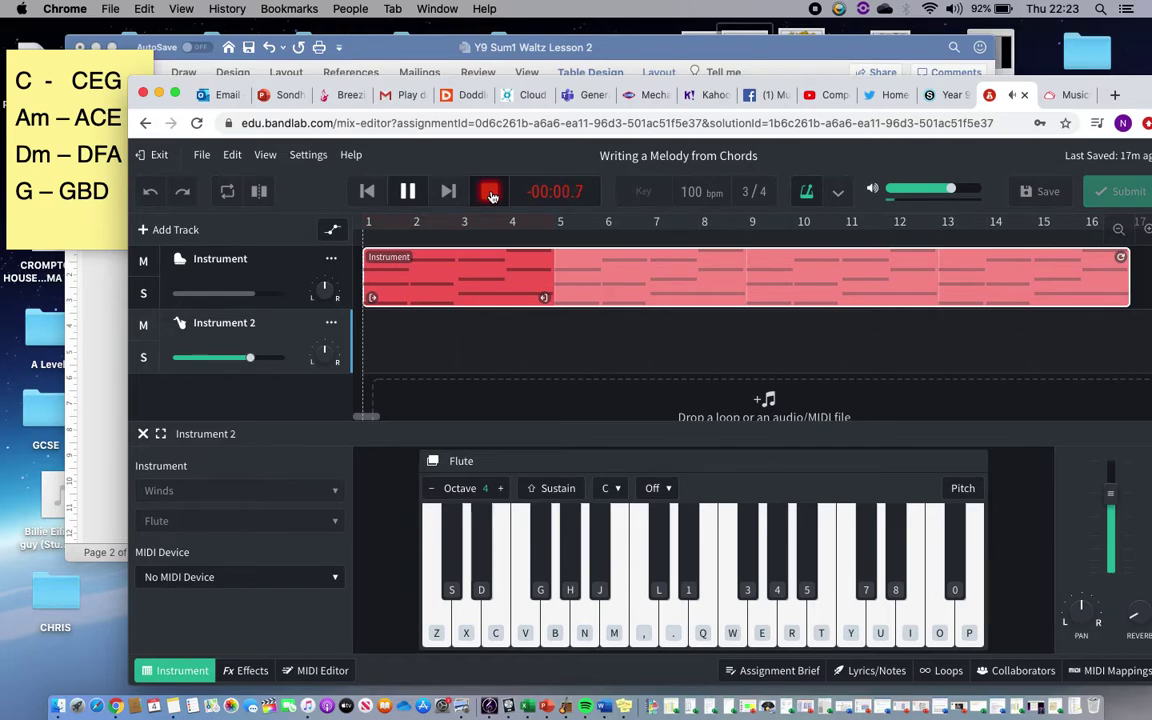
{"action": "key", "text": "b"}
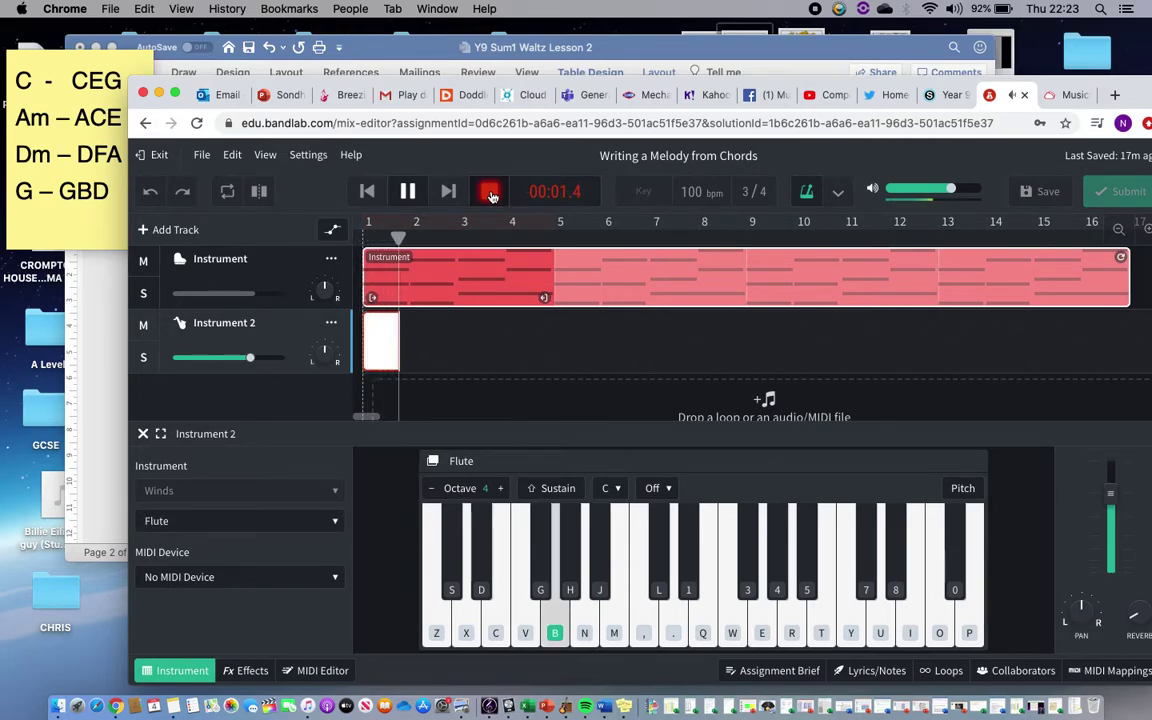
{"action": "key", "text": "n"}
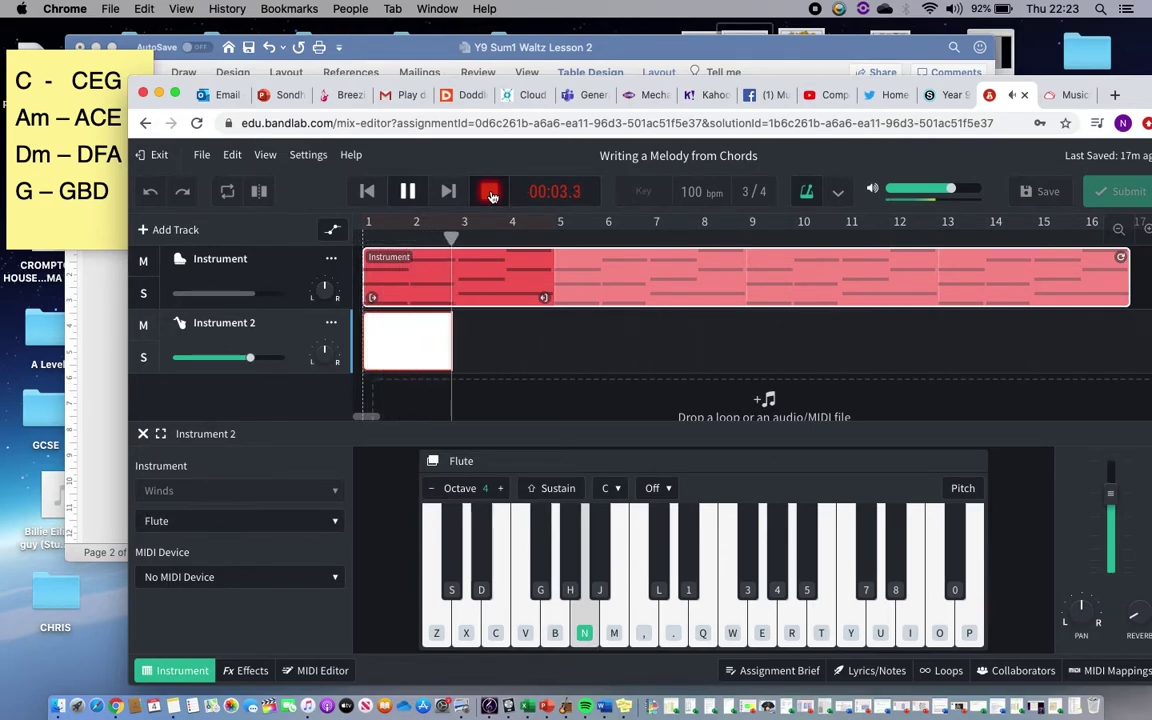
{"action": "key", "text": "v"}
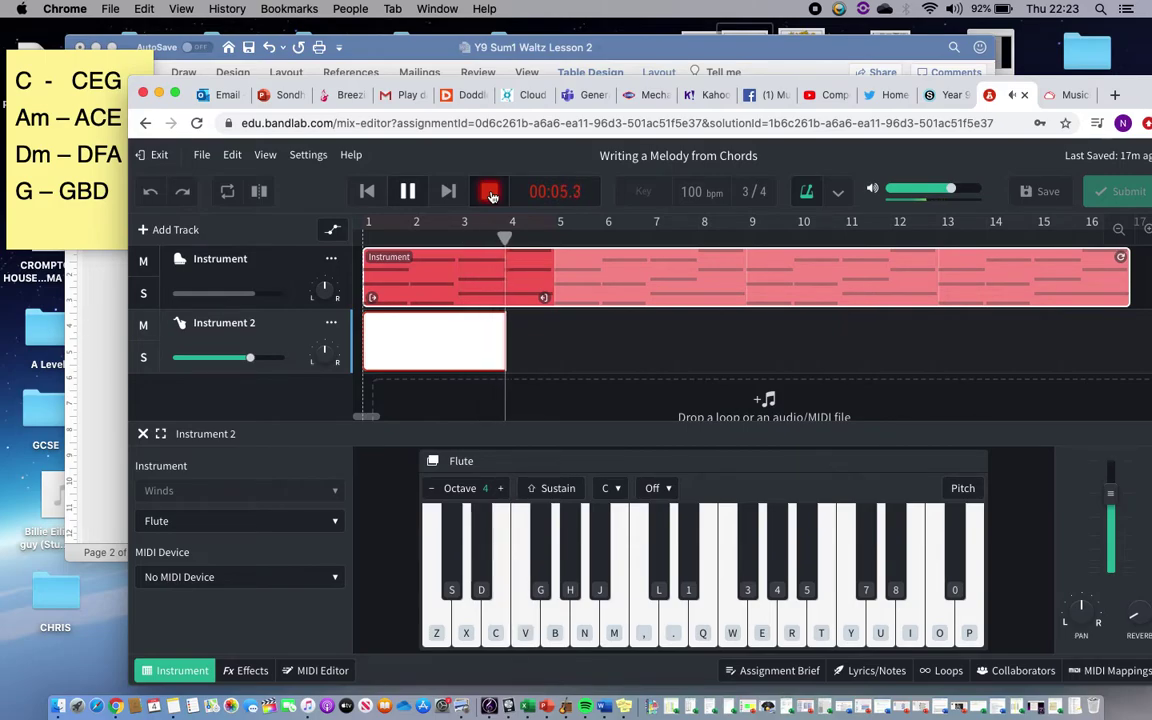
{"action": "key", "text": "b"}
{"action": "left_click", "coordinate": [409, 192]}
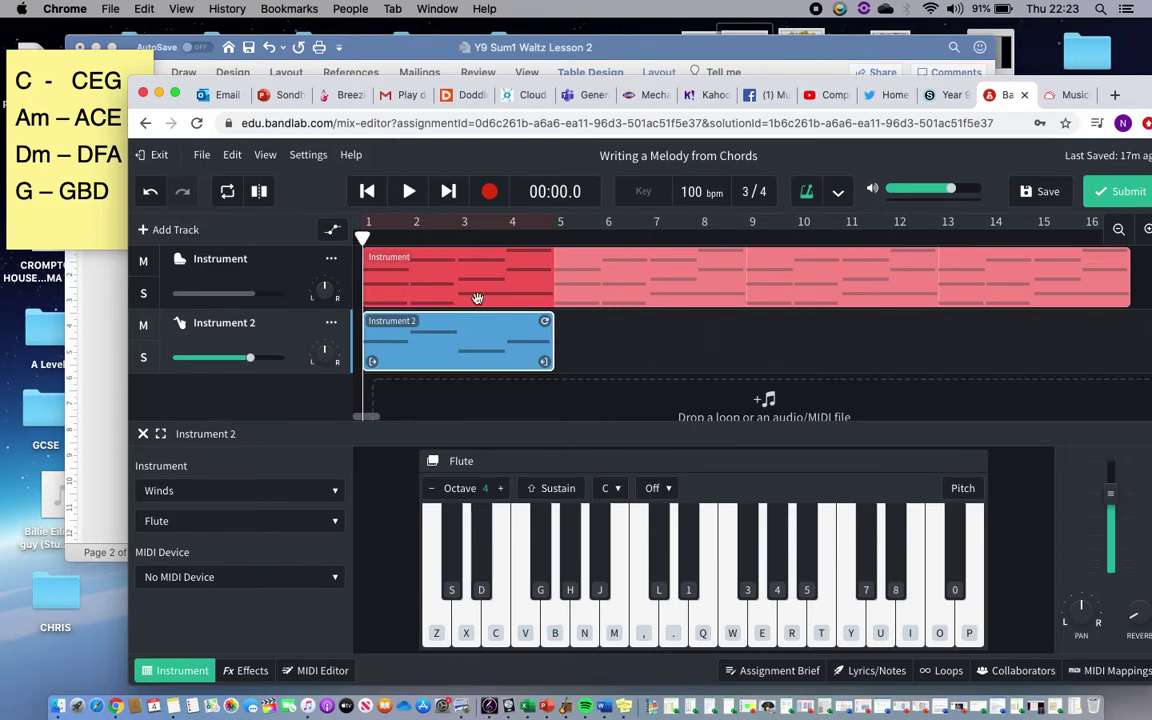
Open the flute clip in the MIDI Editor, select all notes, set the grid to 1/4, and play back
{"action": "double_click", "coordinate": [427, 345]}
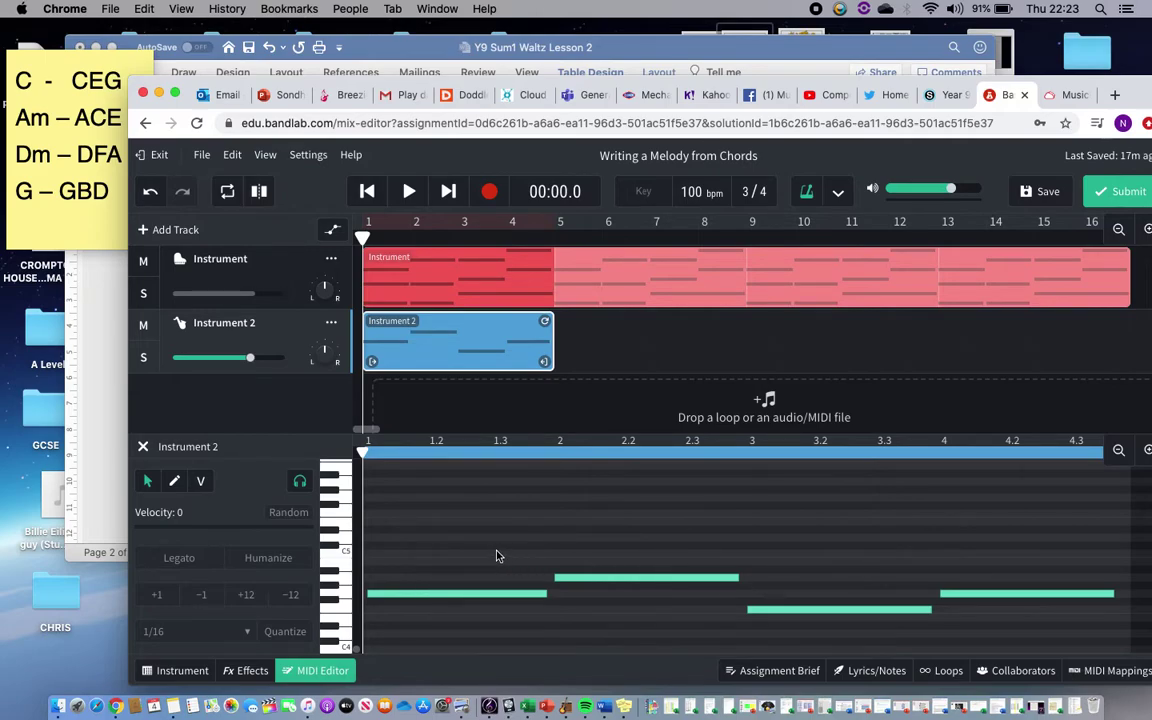
{"action": "left_click_drag", "start_coordinate": [495, 543], "coordinate": [909, 612]}
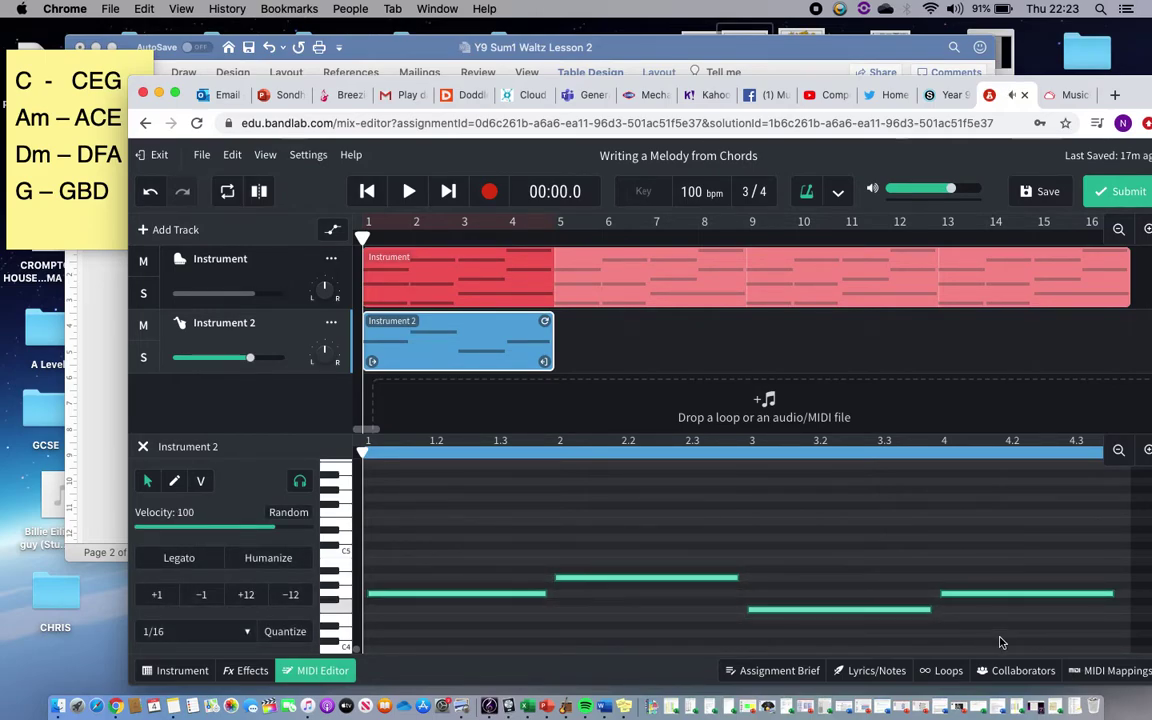
{"action": "left_click", "coordinate": [249, 635]}
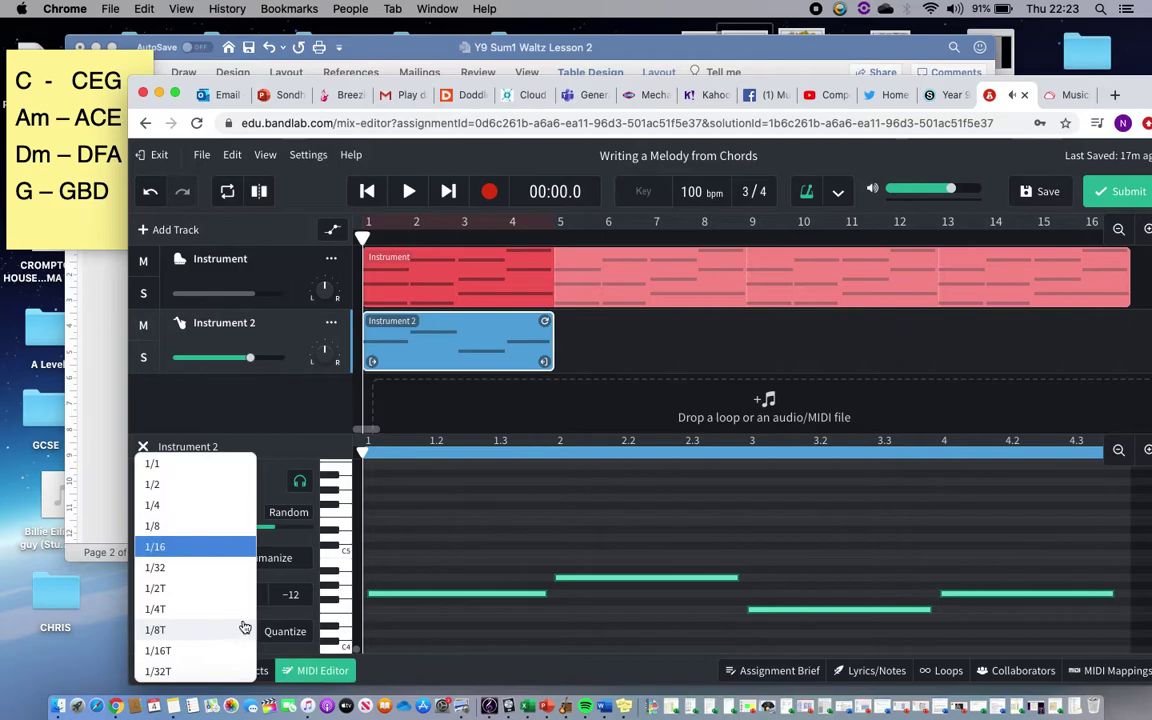
{"action": "left_click", "coordinate": [190, 506]}
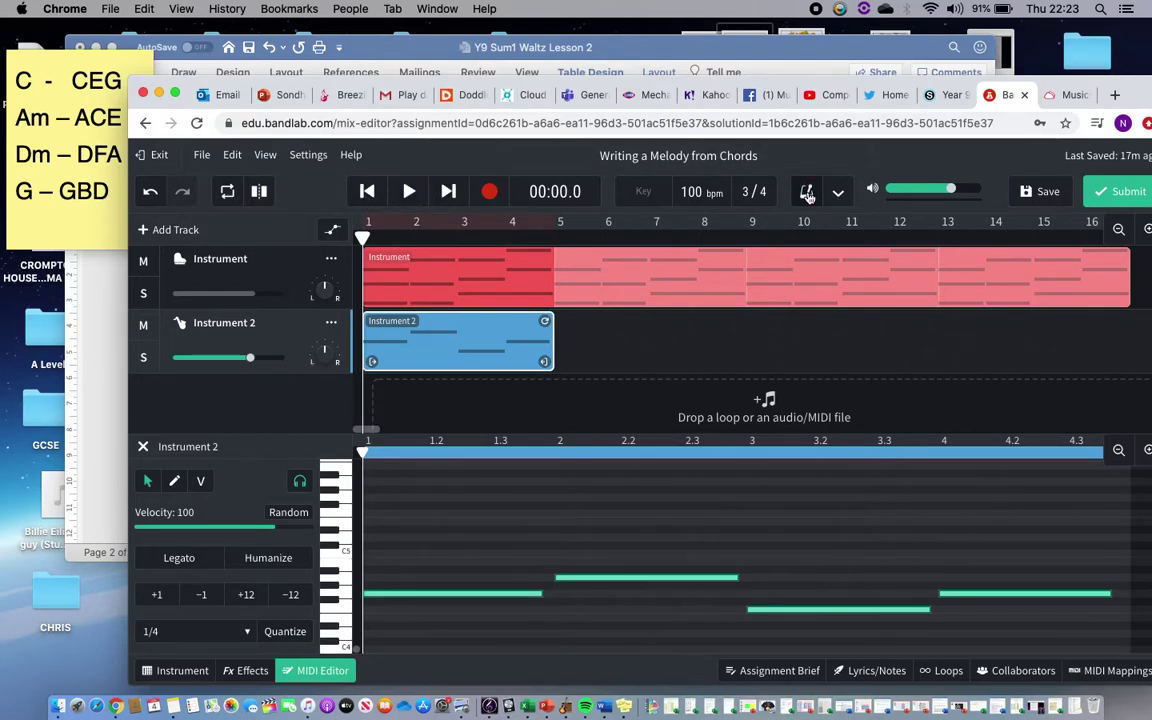
{"action": "left_click", "coordinate": [408, 193]}
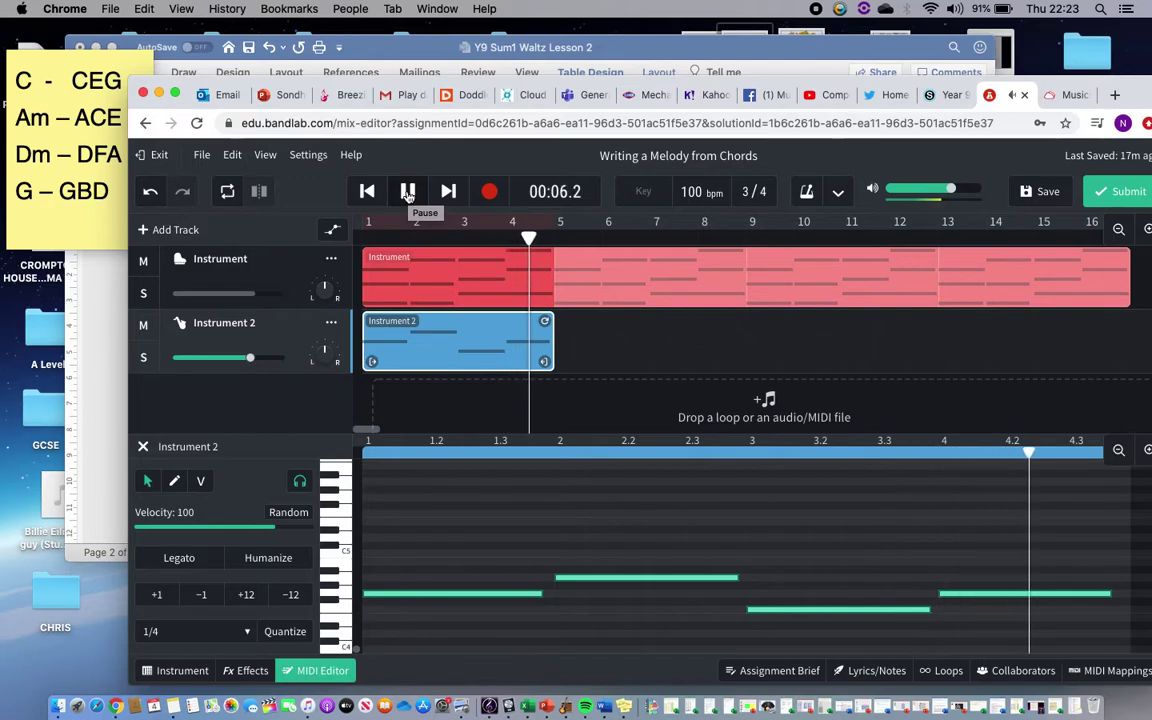
{"action": "left_click", "coordinate": [408, 193]}
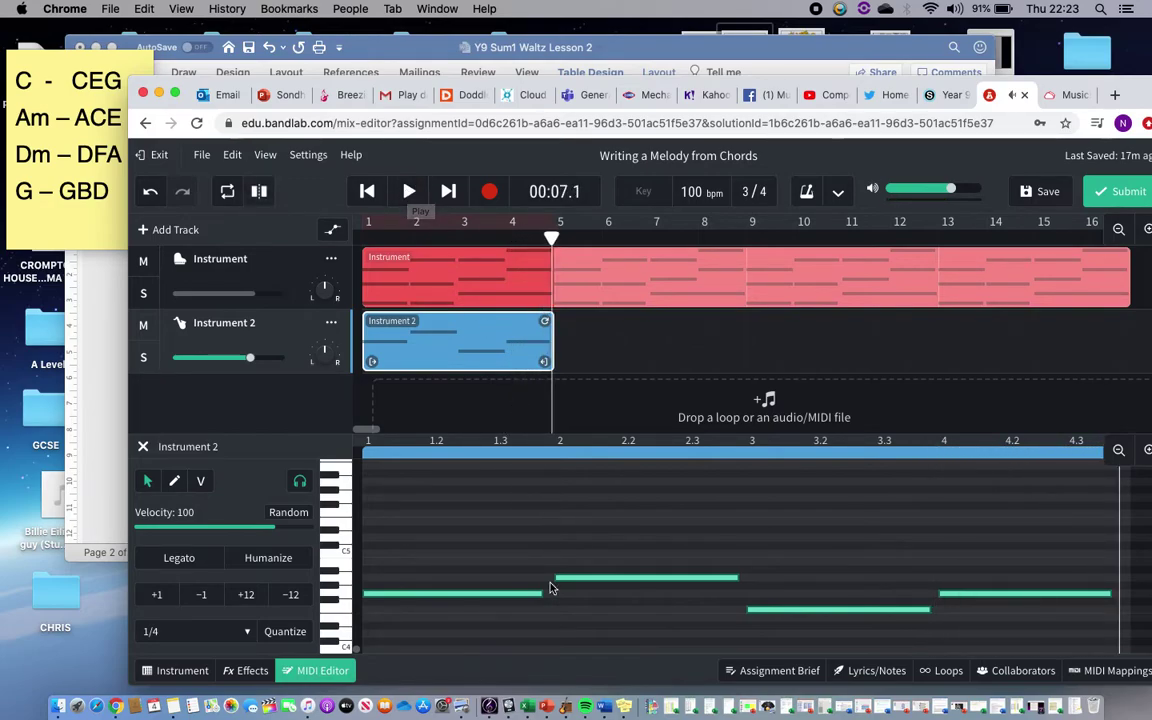
Stretch the selected notes to fill each bar and replay the melody from the start
{"action": "left_click_drag", "start_coordinate": [541, 597], "coordinate": [548, 594]}
{"action": "left_click", "coordinate": [828, 576]}
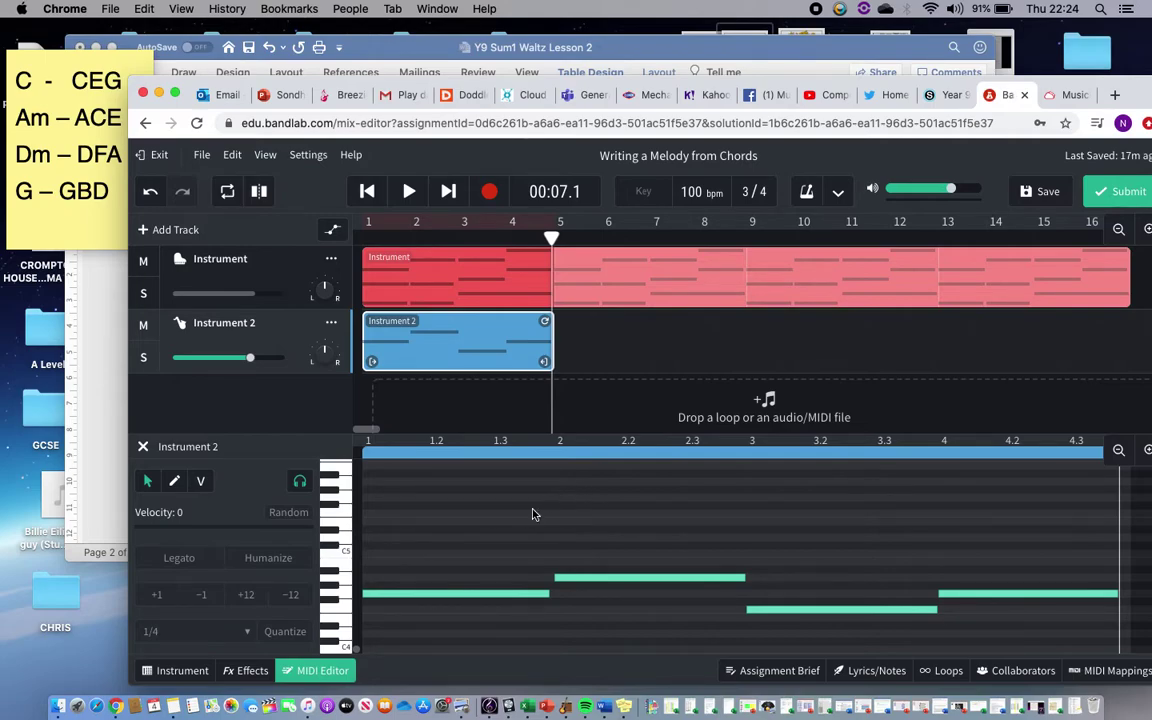
{"action": "left_click", "coordinate": [369, 192]}
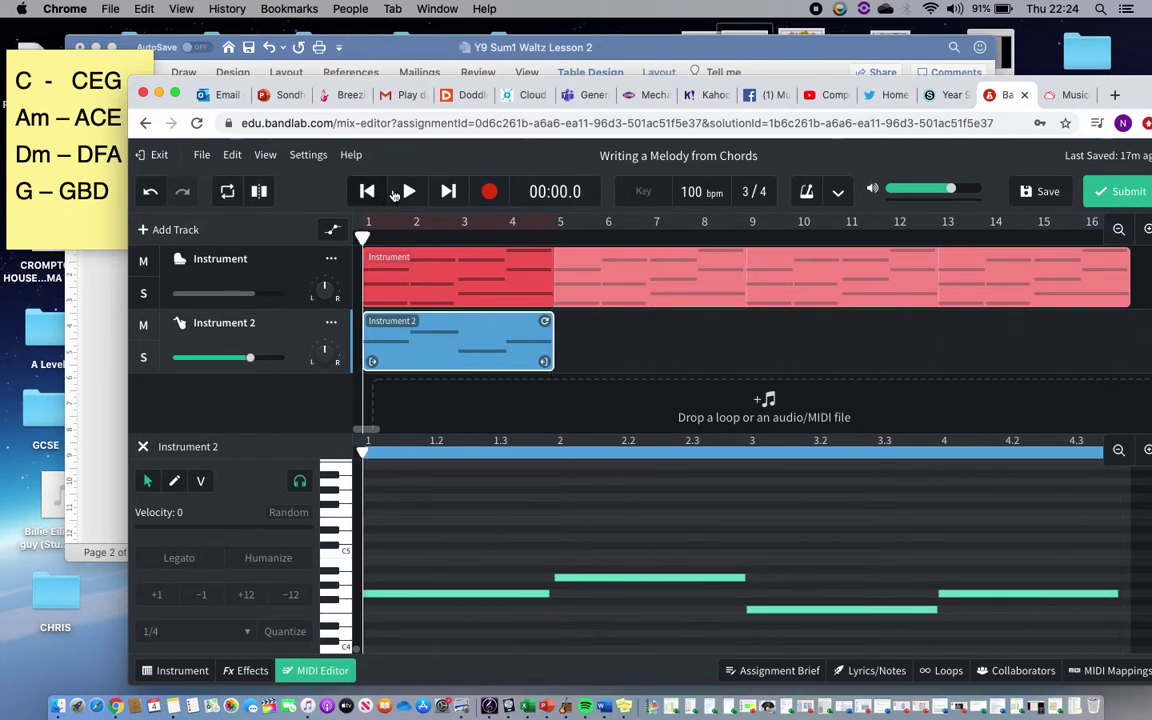
{"action": "left_click", "coordinate": [409, 191]}
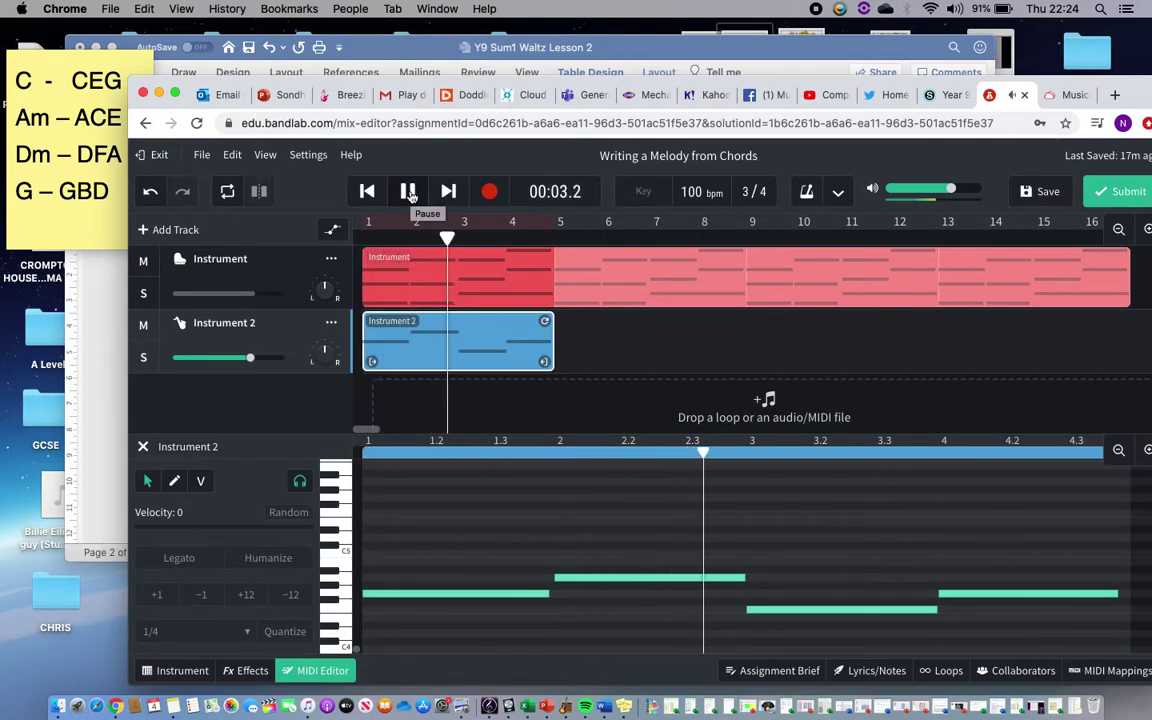
{"action": "left_click", "coordinate": [409, 191]}
{"action": "key", "text": "super+Tab"}
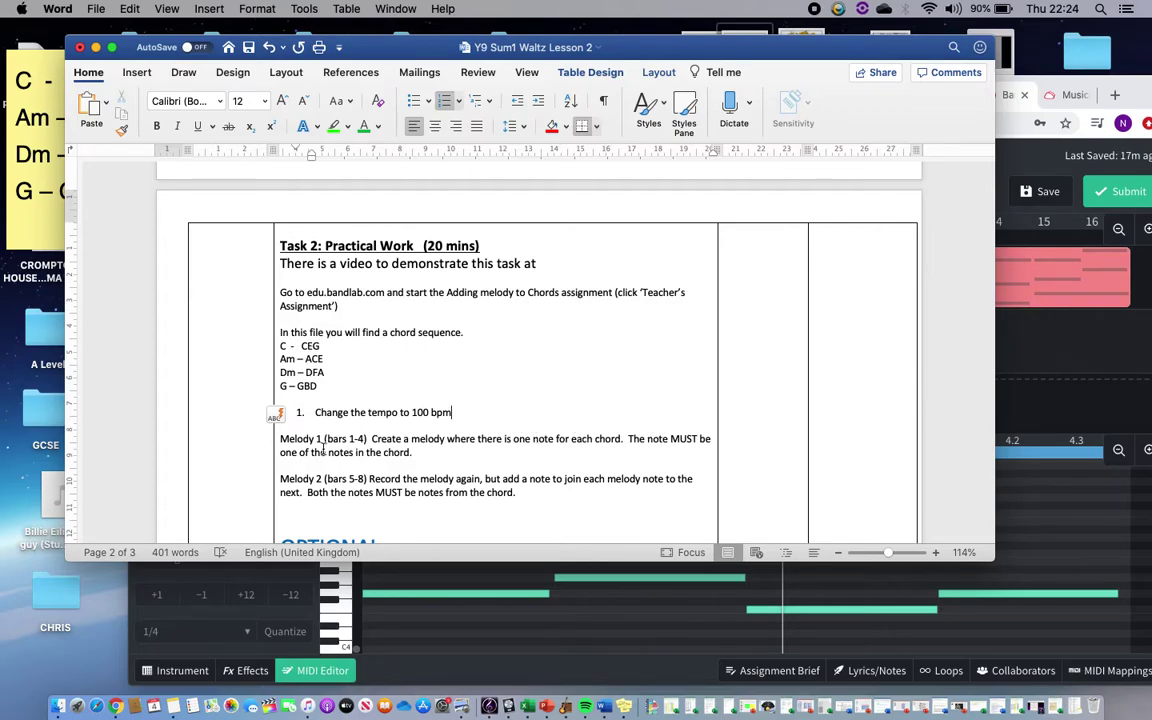
Check the chord sticky note and the Melody 1 and 2 instructions, then return to BandLab
{"action": "left_click", "coordinate": [53, 235]}
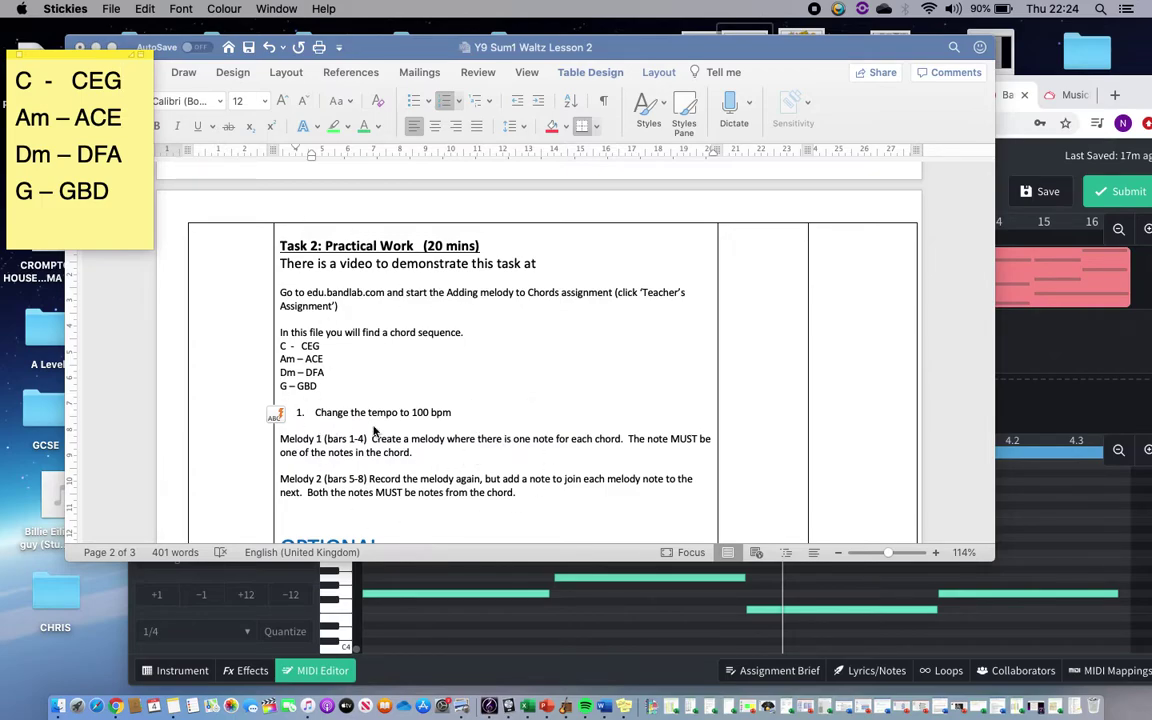
{"action": "scroll", "coordinate": [340, 433], "scroll_direction": "down", "scroll_amount": 3}
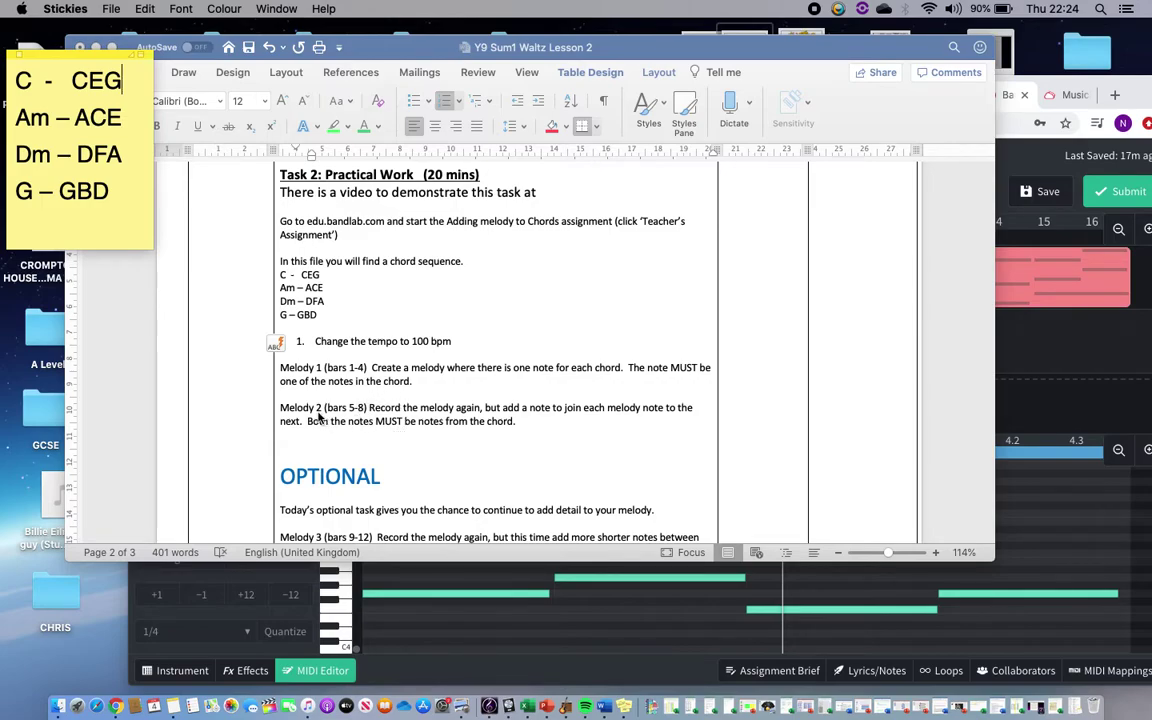
{"action": "left_click", "coordinate": [1032, 360]}
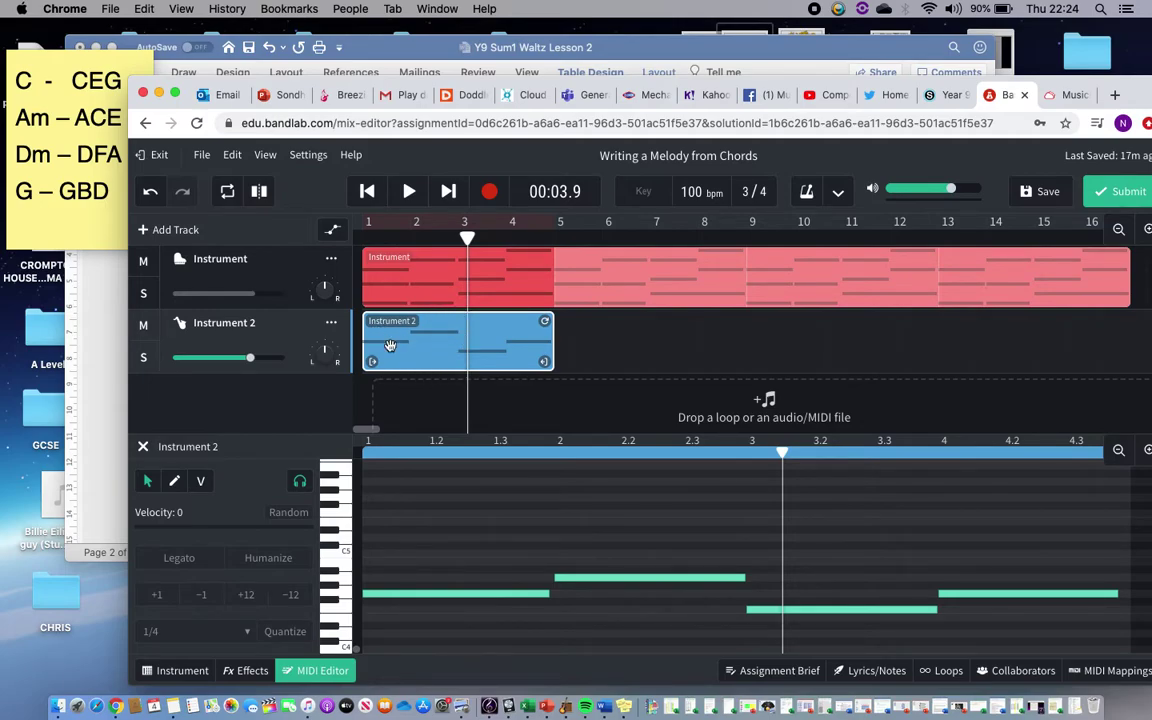
In Lyrics/Notes, begin the Melody 2 line with 'G', then view the Word task sheet
{"action": "left_click", "coordinate": [872, 670]}
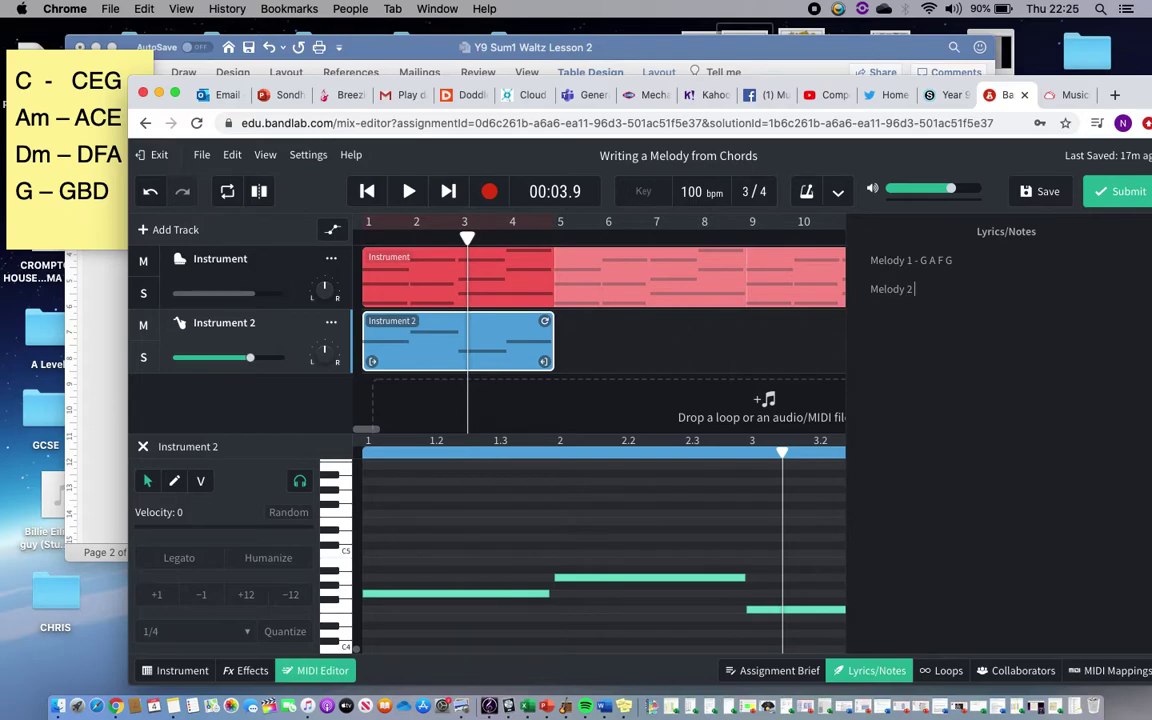
{"action": "type", "text": "G   A   F   G"}
{"action": "left_click", "coordinate": [95, 327]}
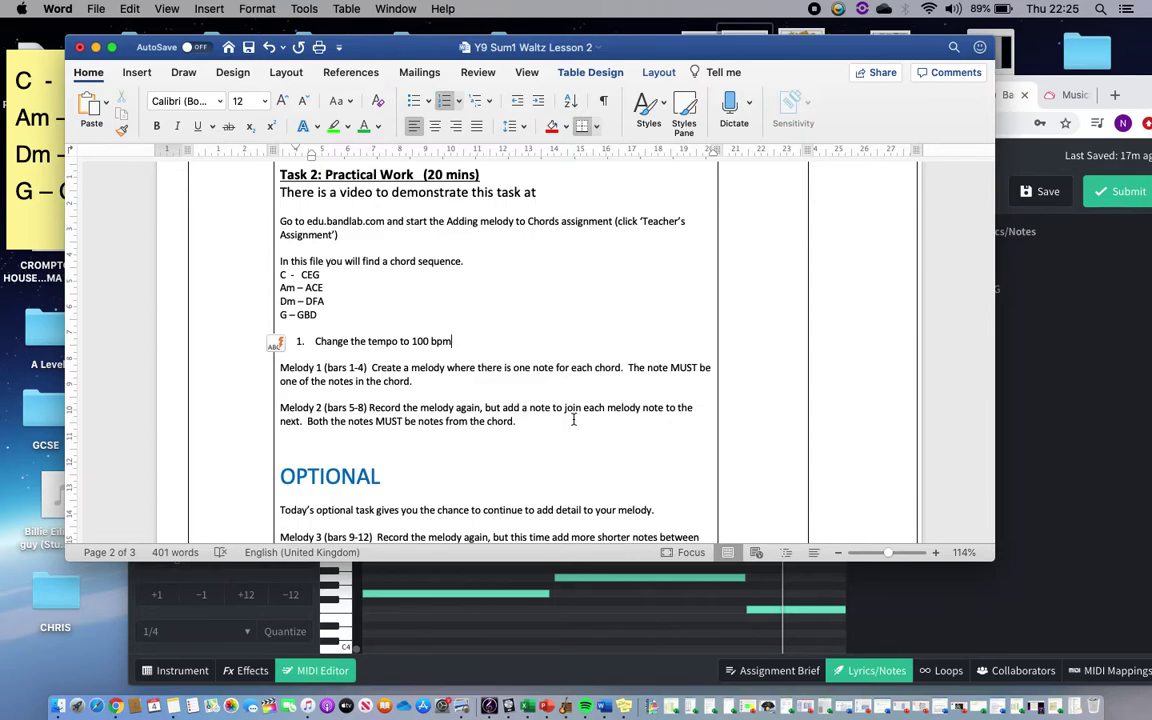
Return to BandLab, glance at the chord sticky note, and show the Instrument 2 flute keyboard
{"action": "left_click", "coordinate": [655, 602]}
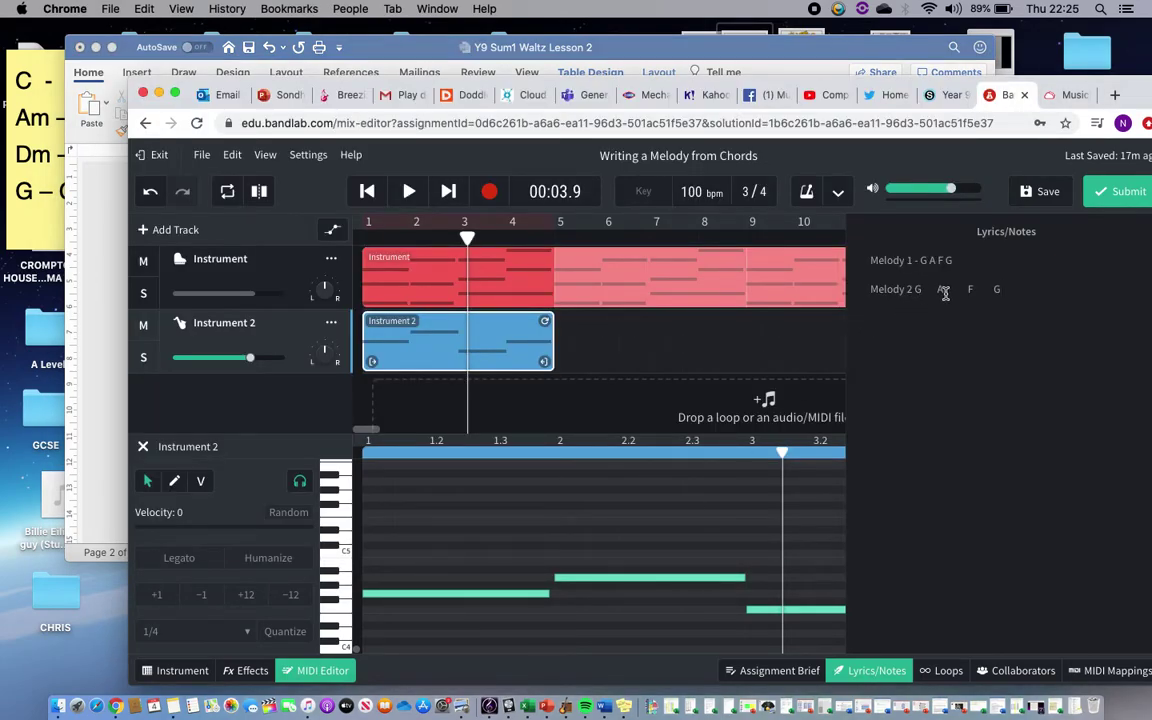
{"action": "left_click", "coordinate": [55, 215]}
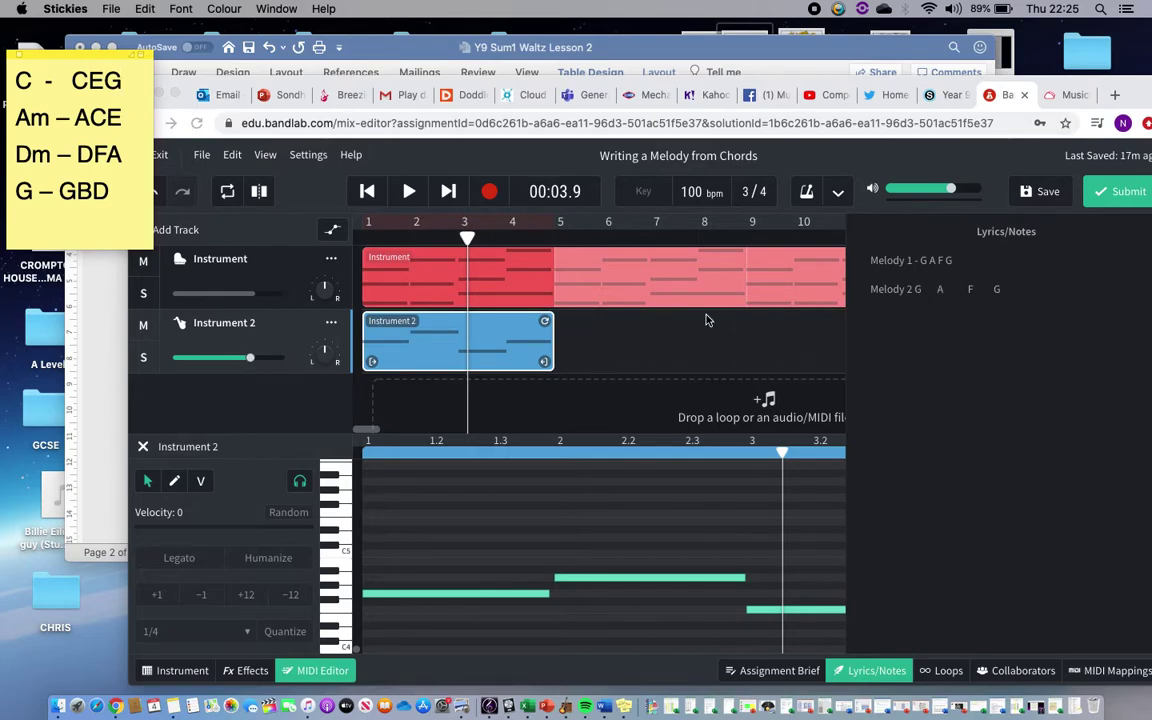
{"action": "left_click", "coordinate": [282, 344]}
{"action": "left_click", "coordinate": [178, 670]}
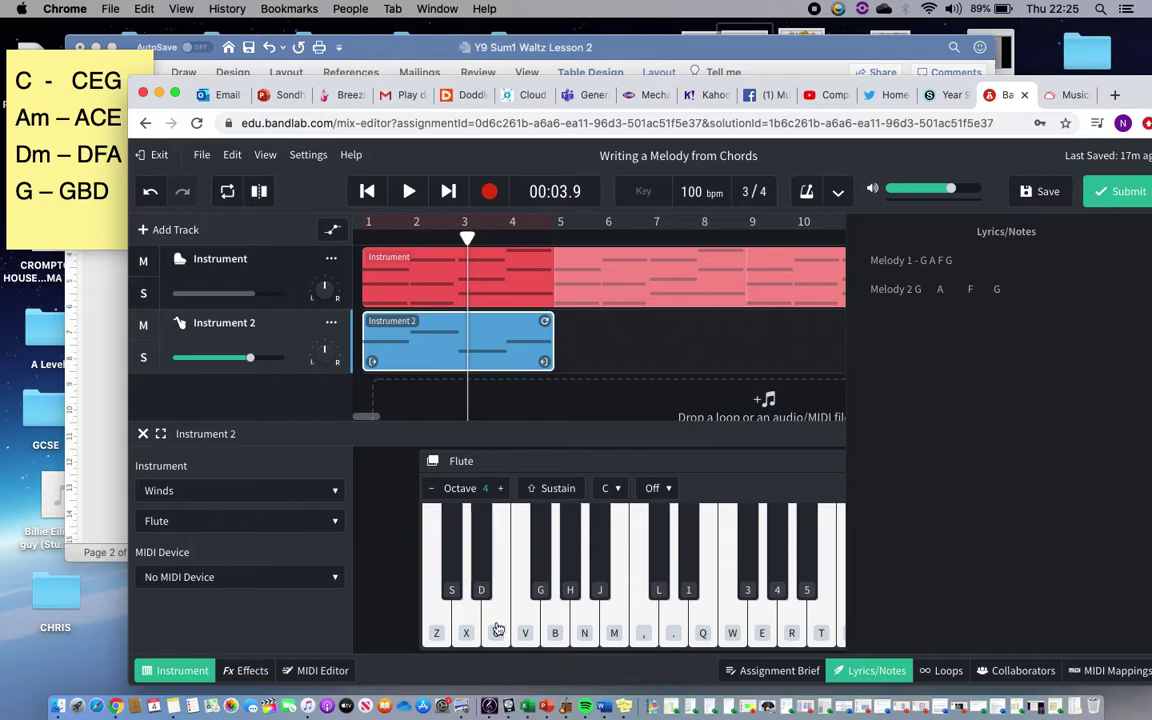
Audition flute notes and insert C after G and E after A in the Melody 2 line
{"action": "left_click", "coordinate": [555, 628]}
{"action": "left_click", "coordinate": [555, 628]}
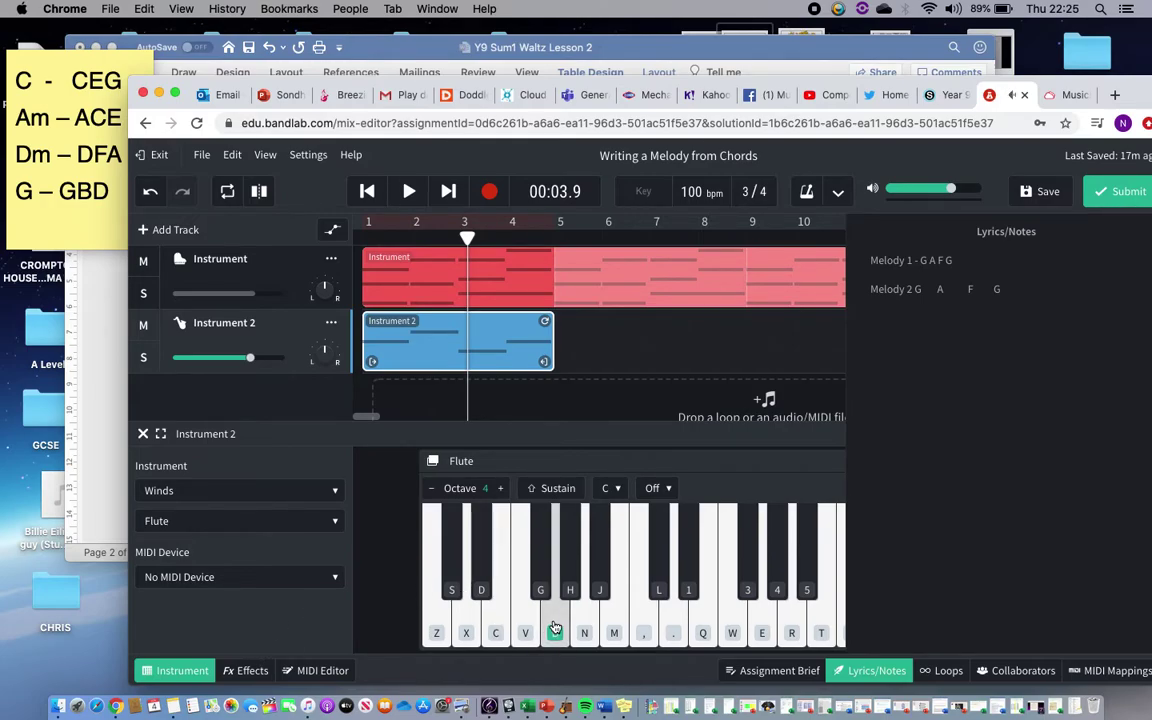
{"action": "key", "text": "n"}
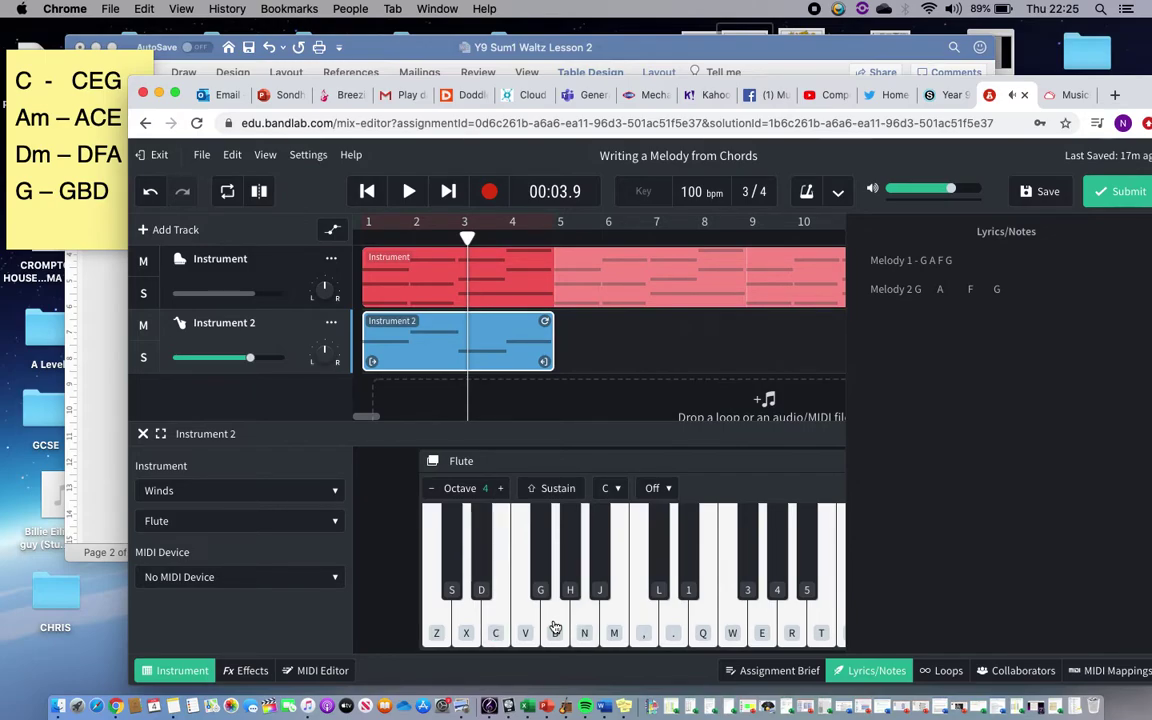
{"action": "left_click", "coordinate": [555, 628]}
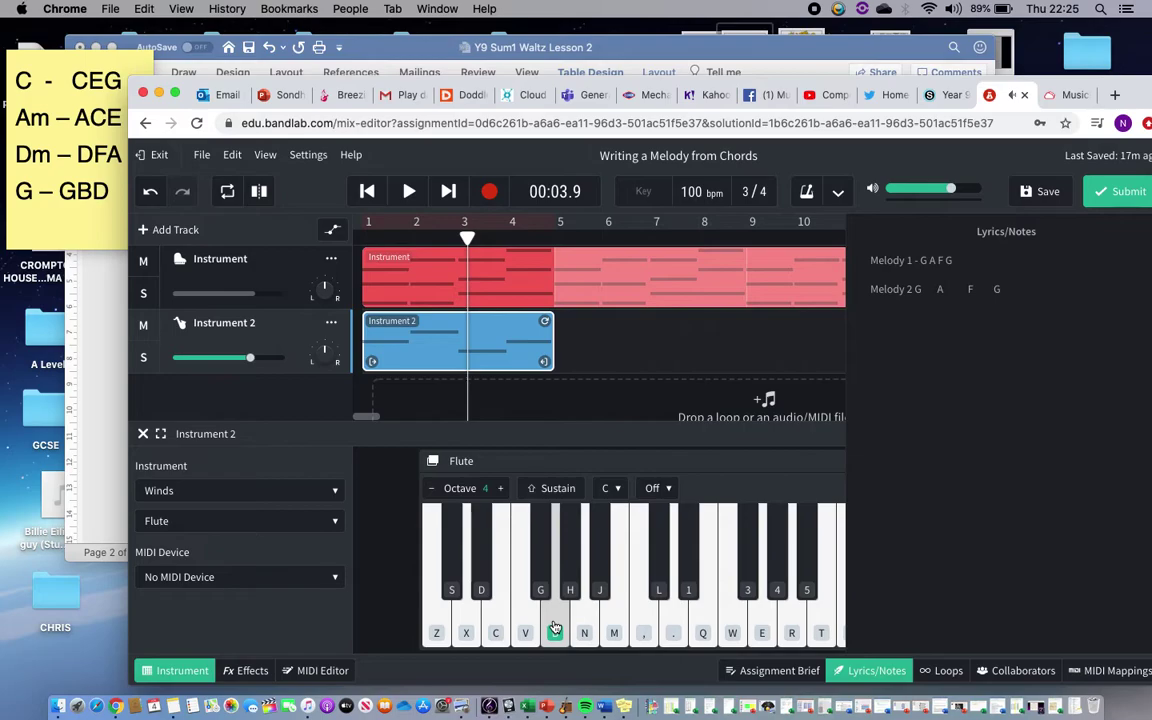
{"action": "key", "text": "n"}
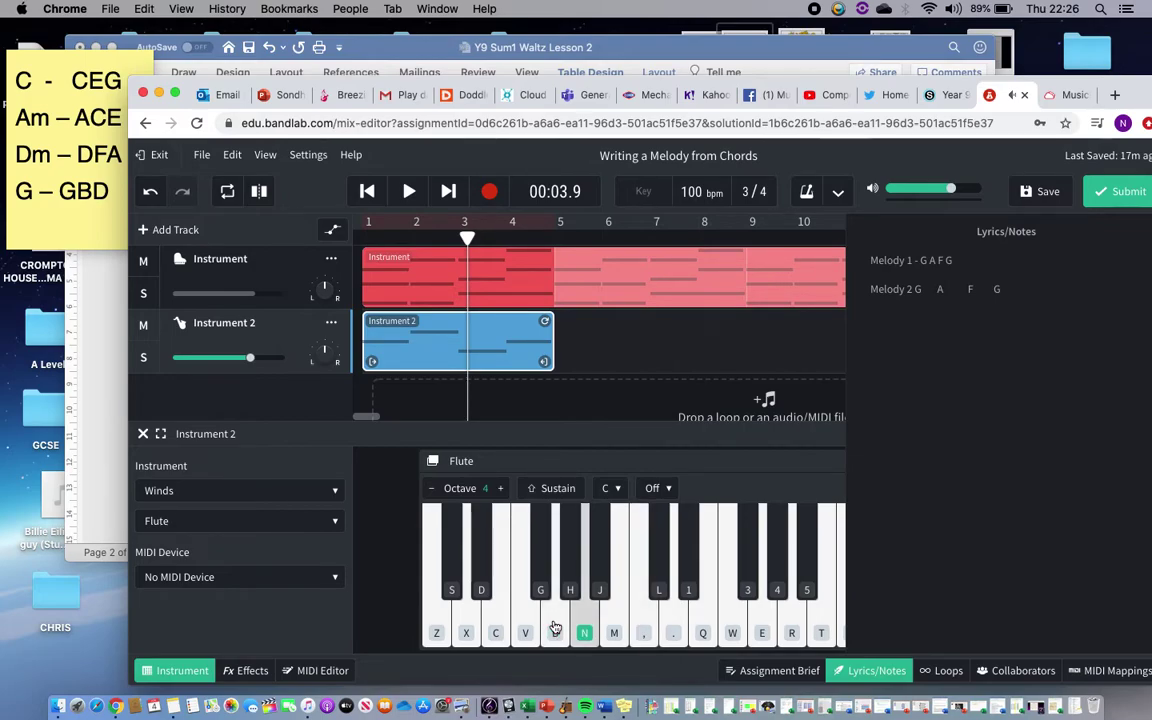
{"action": "left_click", "coordinate": [930, 290]}
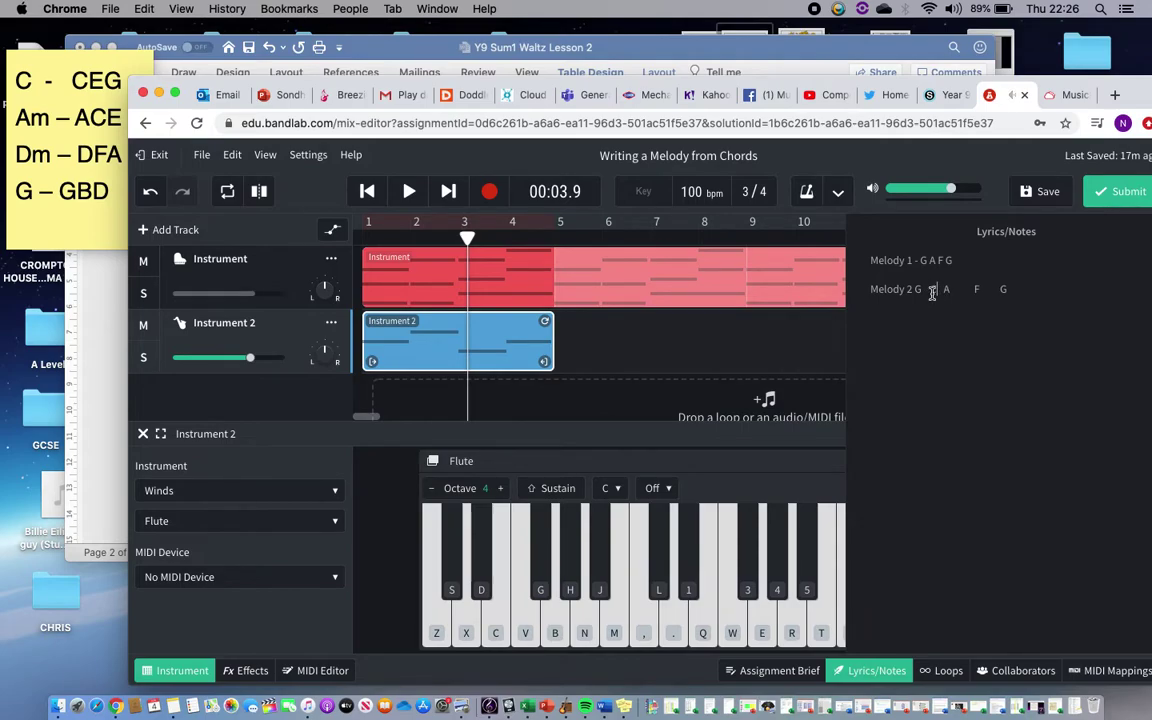
{"action": "type", "text": "C"}
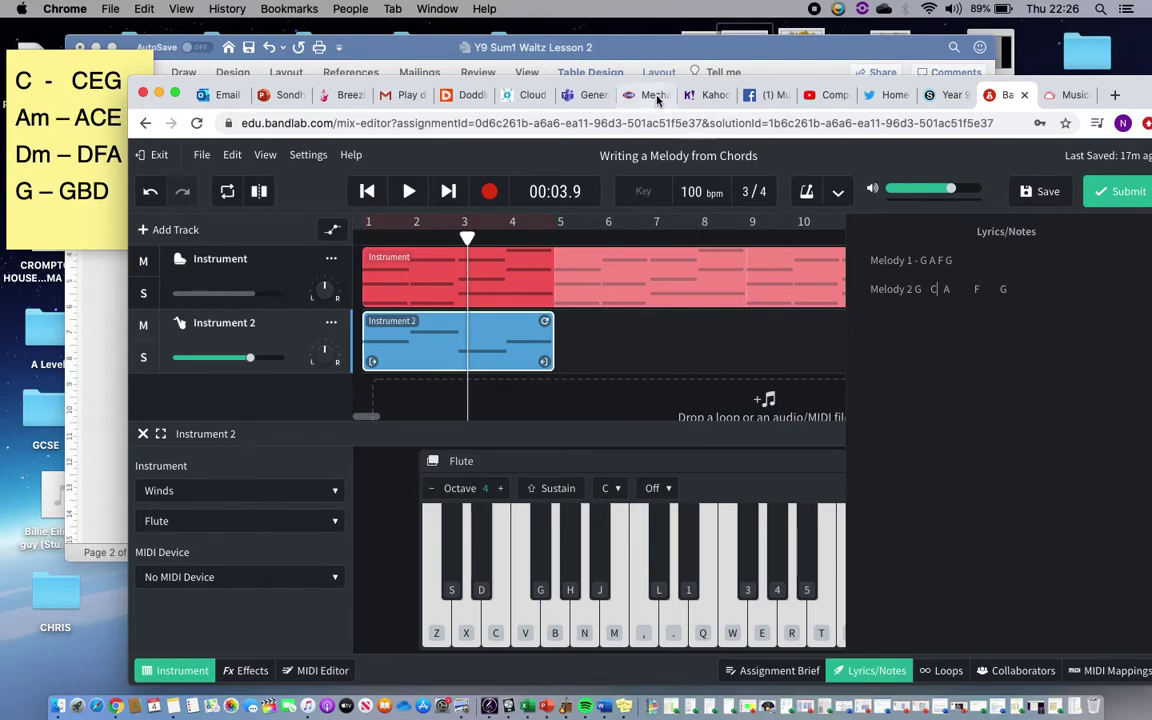
{"action": "left_click", "coordinate": [965, 289]}
{"action": "type", "text": "E"}
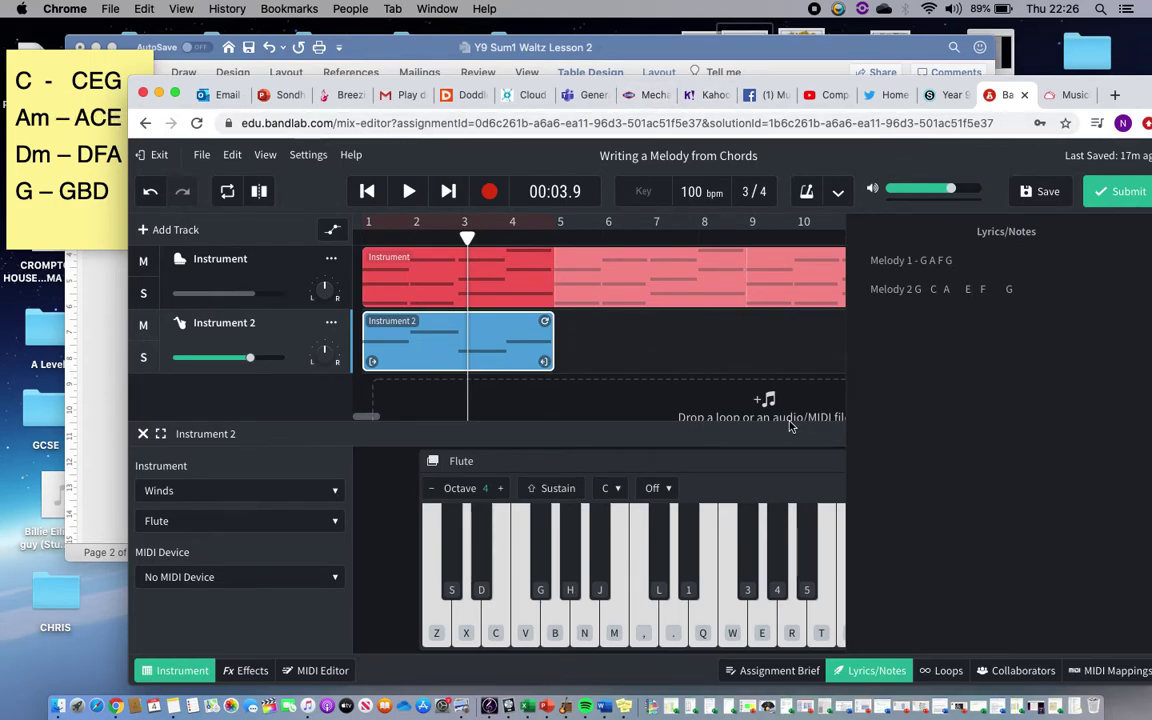
Try passing notes on the flute and insert A before the final G of Melody 2
{"action": "left_click", "coordinate": [556, 627]}
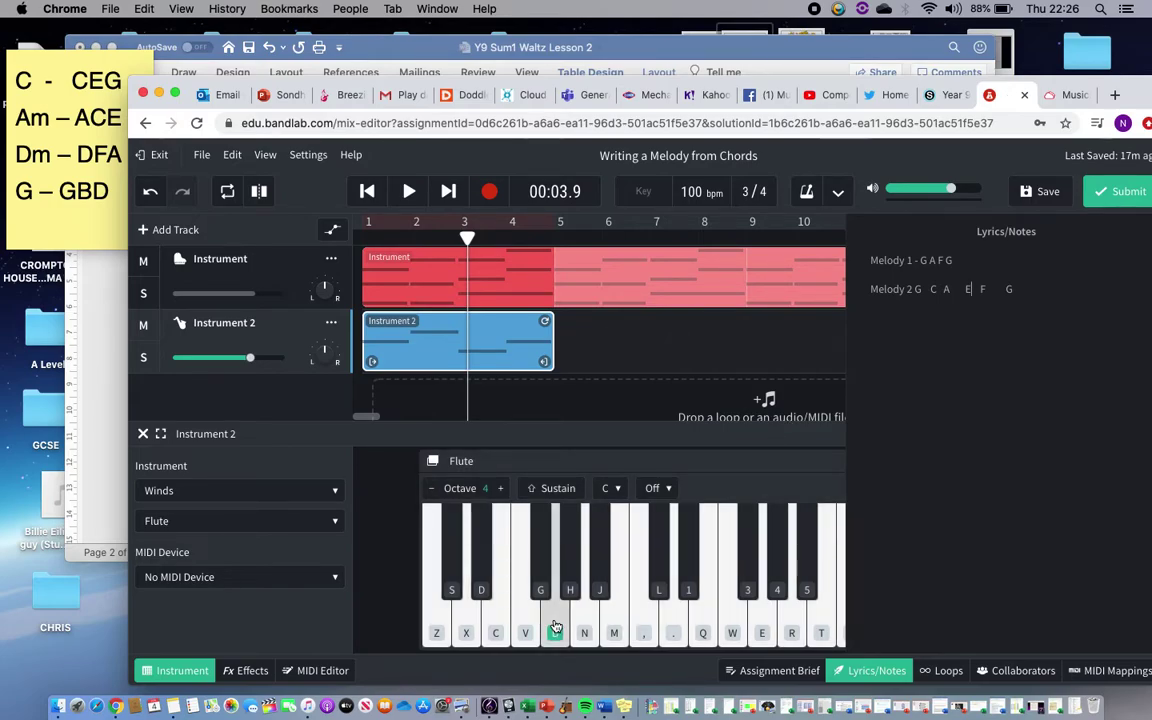
{"action": "left_click", "coordinate": [585, 628]}
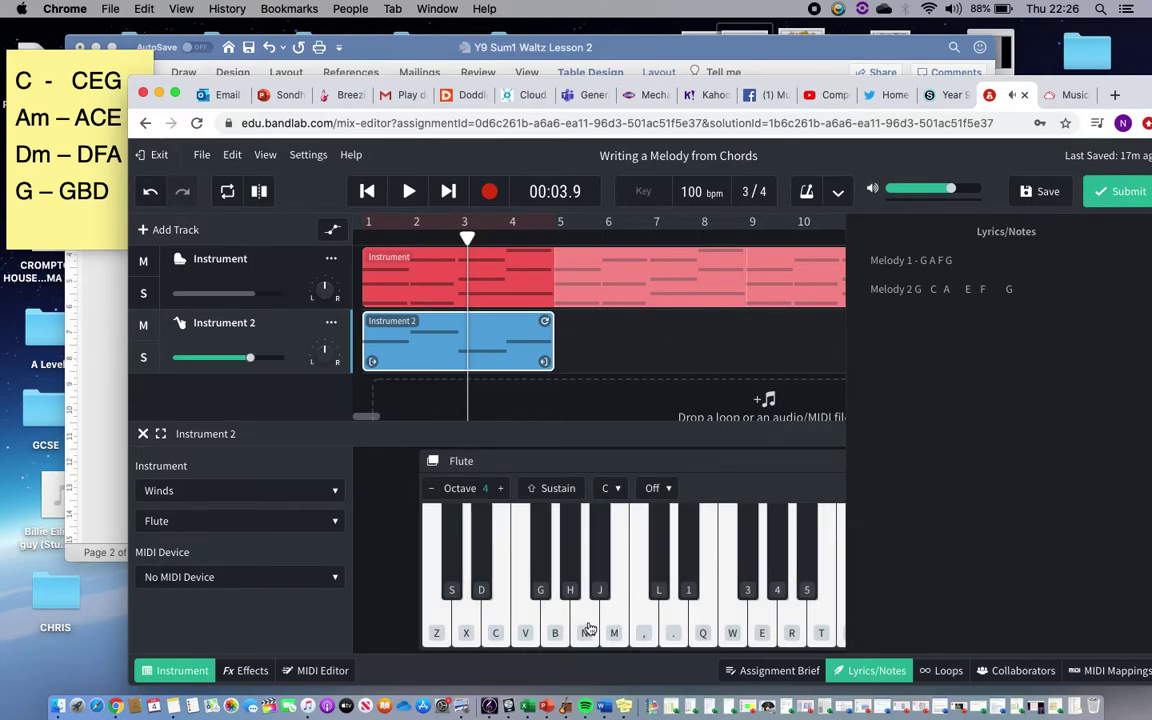
{"action": "left_click", "coordinate": [522, 626]}
{"action": "left_click", "coordinate": [496, 626]}
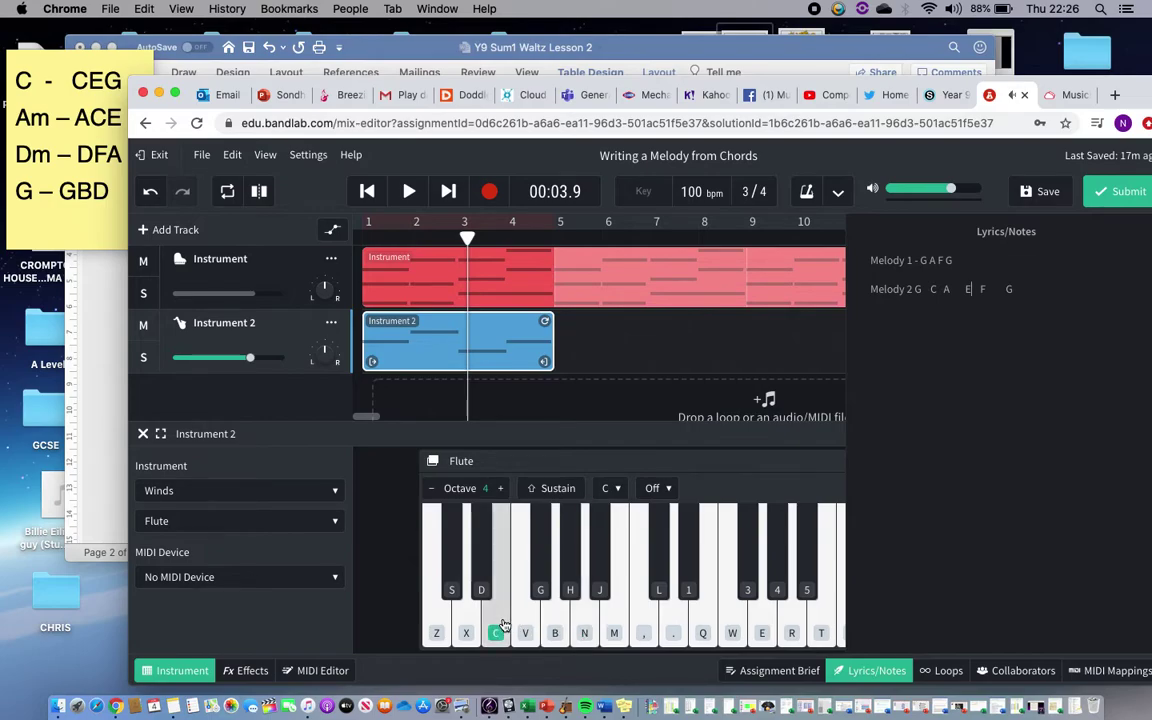
{"action": "left_click", "coordinate": [522, 626]}
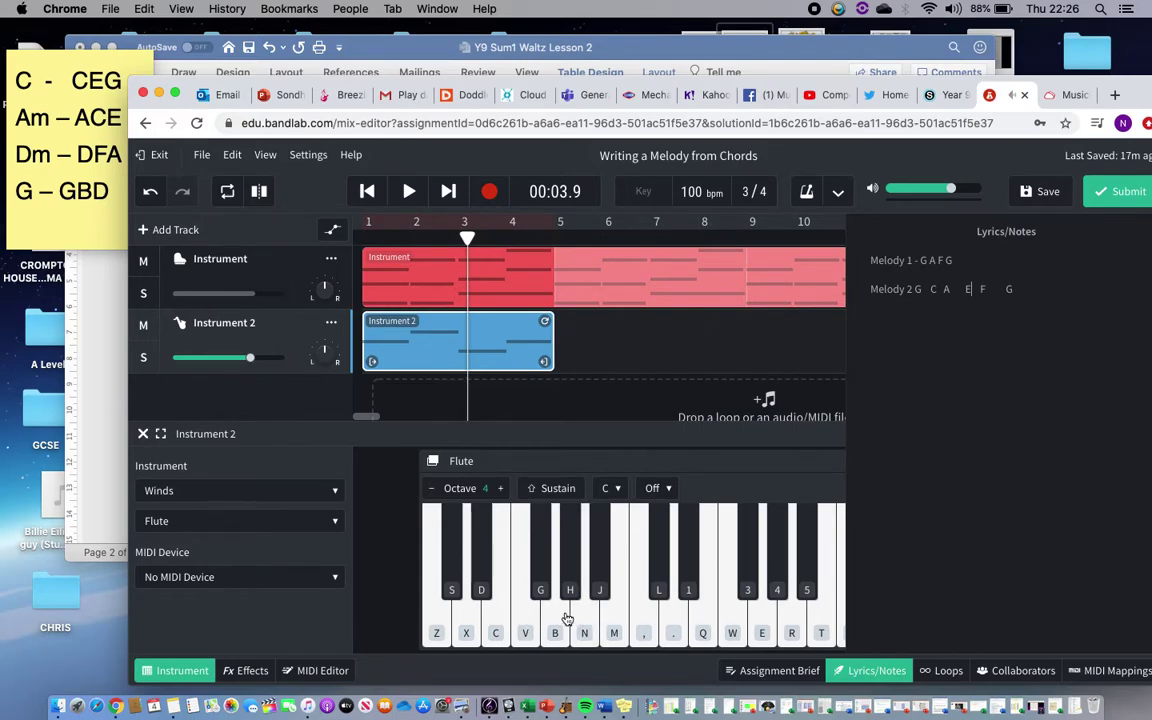
{"action": "left_click", "coordinate": [551, 620]}
{"action": "left_click", "coordinate": [1001, 289]}
{"action": "type", "text": "A Gbb"}
Audition more flute notes and remove the stray letters from the Melody 2 line
{"action": "left_click", "coordinate": [555, 622]}
{"action": "type", "text": "bbb"}
{"action": "left_click", "coordinate": [561, 622]}
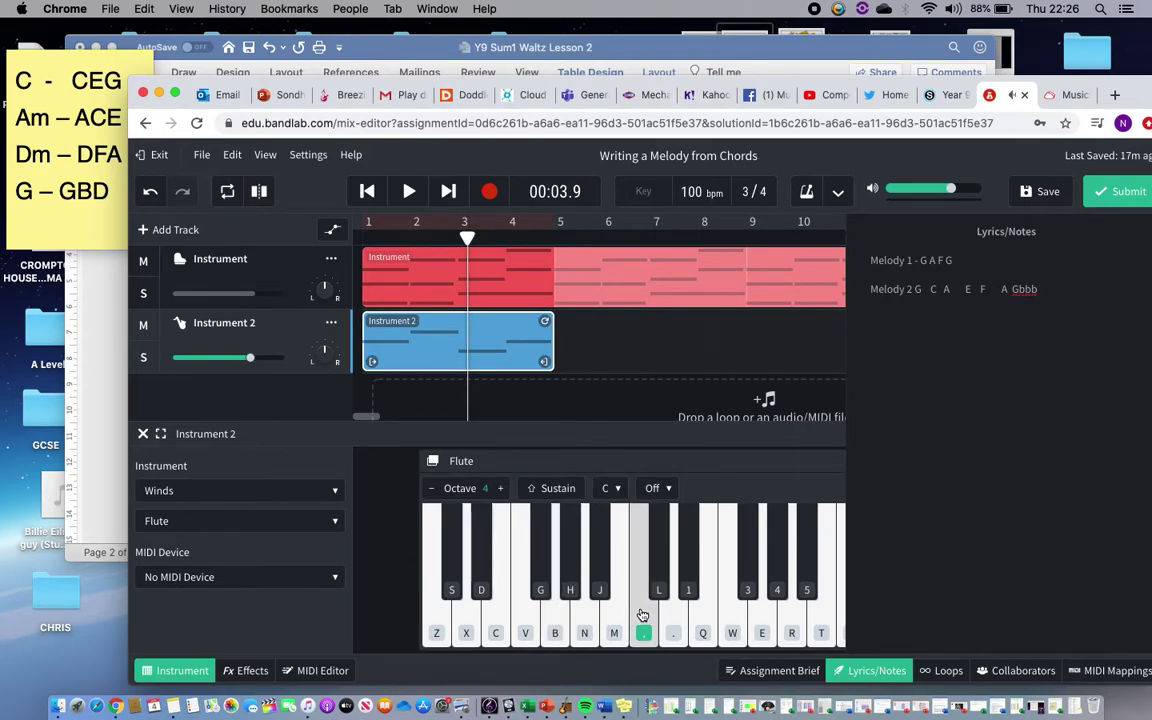
{"action": "left_click", "coordinate": [585, 620]}
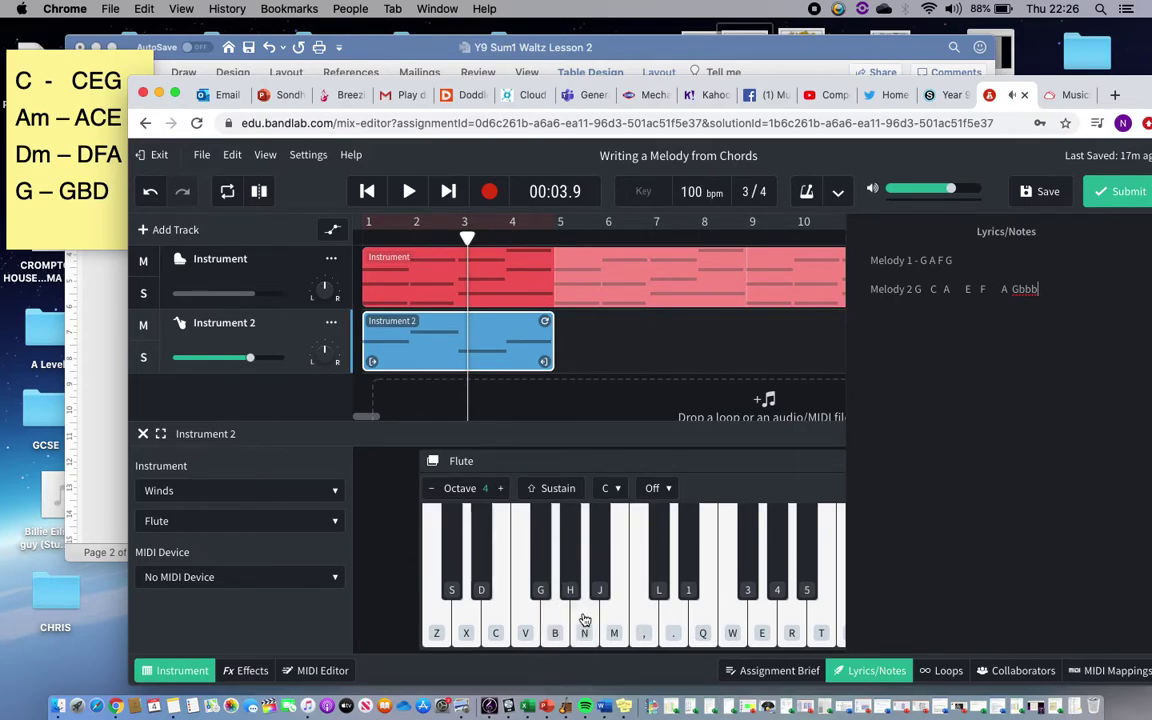
{"action": "type", "text": "cv"}
{"action": "left_click", "coordinate": [525, 620]}
{"action": "left_click", "coordinate": [555, 628]}
{"action": "left_click", "coordinate": [1052, 290]}
{"action": "key", "text": "BackSpace"}
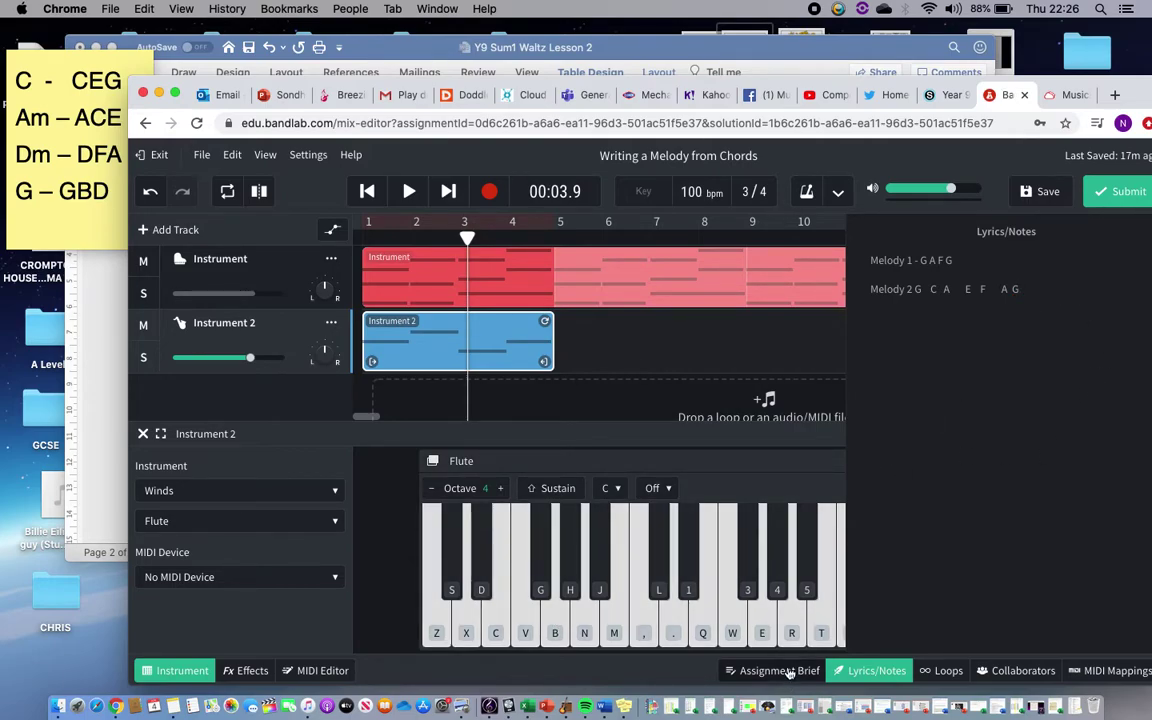
Check the assignment brief and move the playhead to the start of bar 5 (00:07.2)
{"action": "left_click", "coordinate": [818, 671]}
{"action": "left_click", "coordinate": [862, 671]}
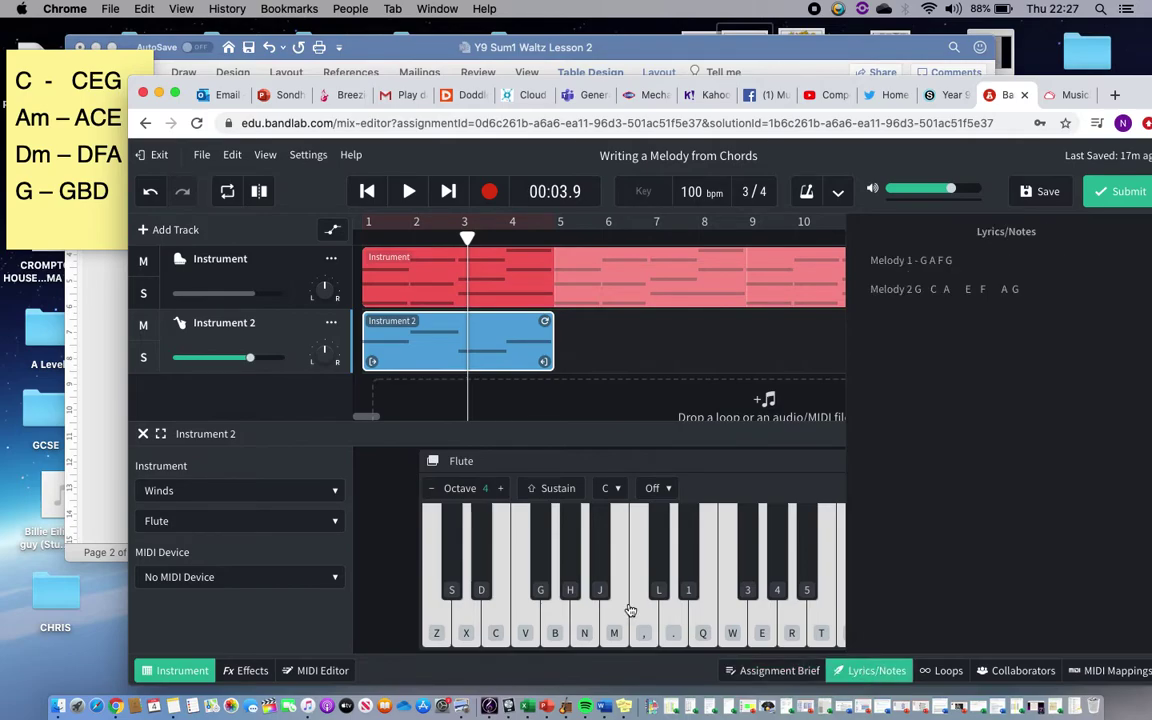
{"action": "left_click", "coordinate": [560, 620]}
{"action": "left_click", "coordinate": [560, 620]}
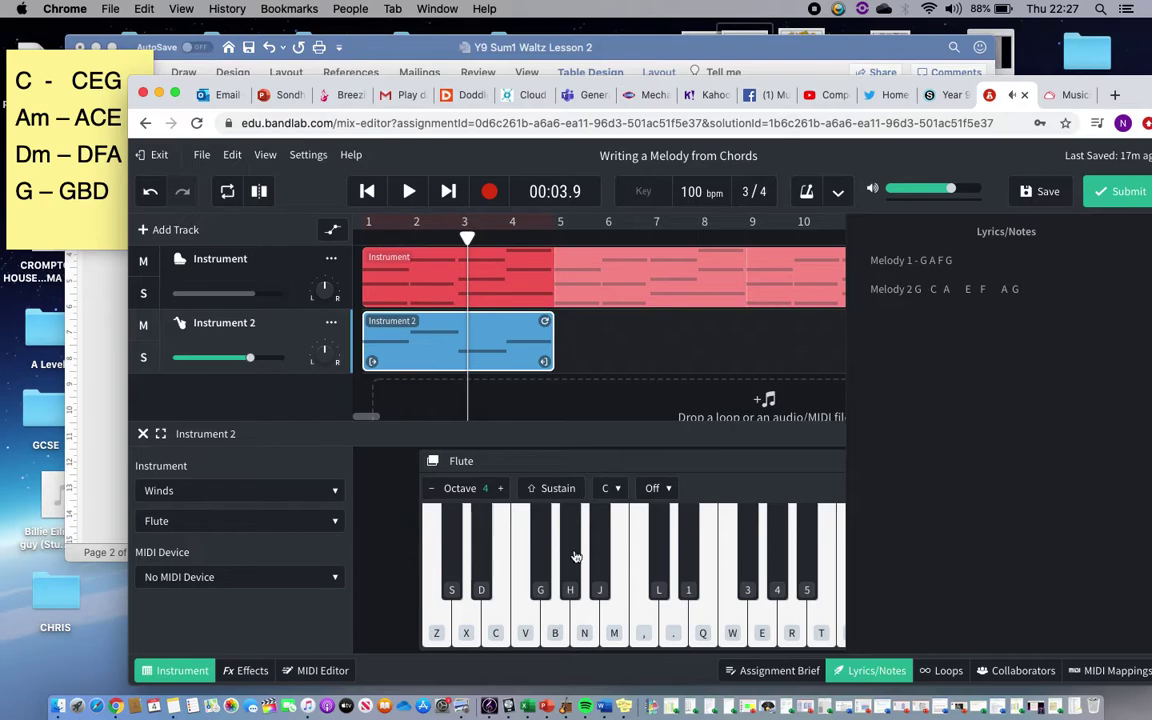
{"action": "left_click_drag", "start_coordinate": [467, 238], "coordinate": [553, 241]}
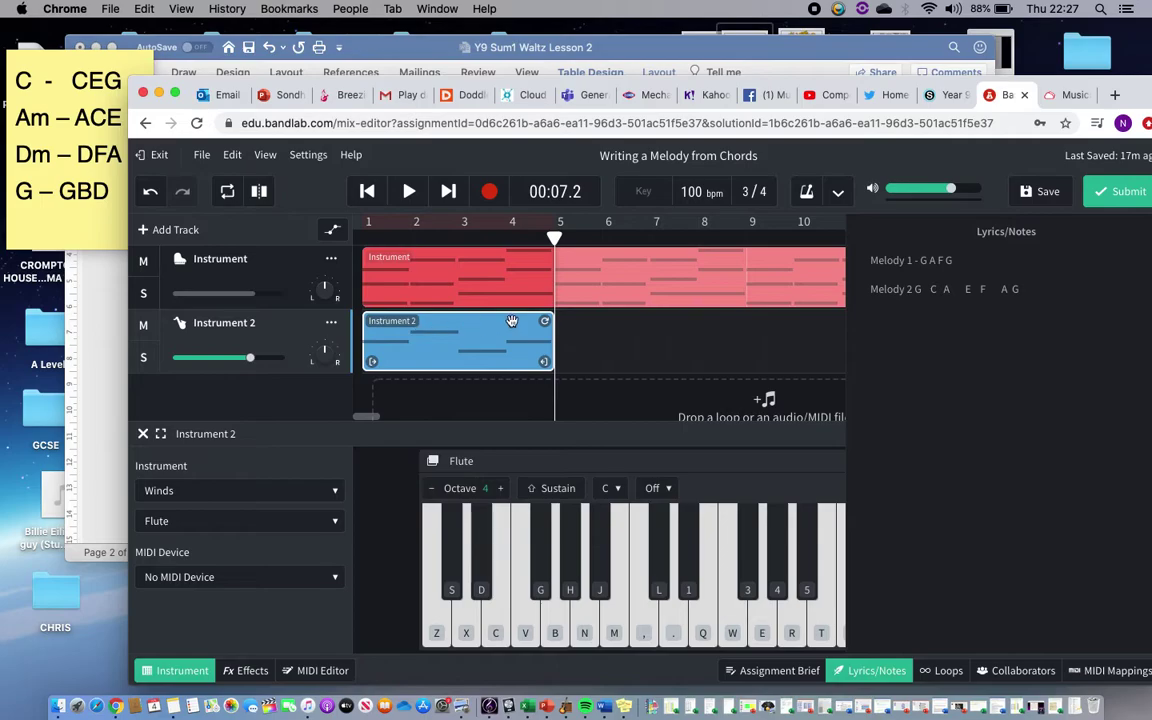
With the metronome on, record Melody 2 on the flute as a region across bars 5–8
{"action": "left_click", "coordinate": [808, 195]}
{"action": "left_click", "coordinate": [491, 193]}
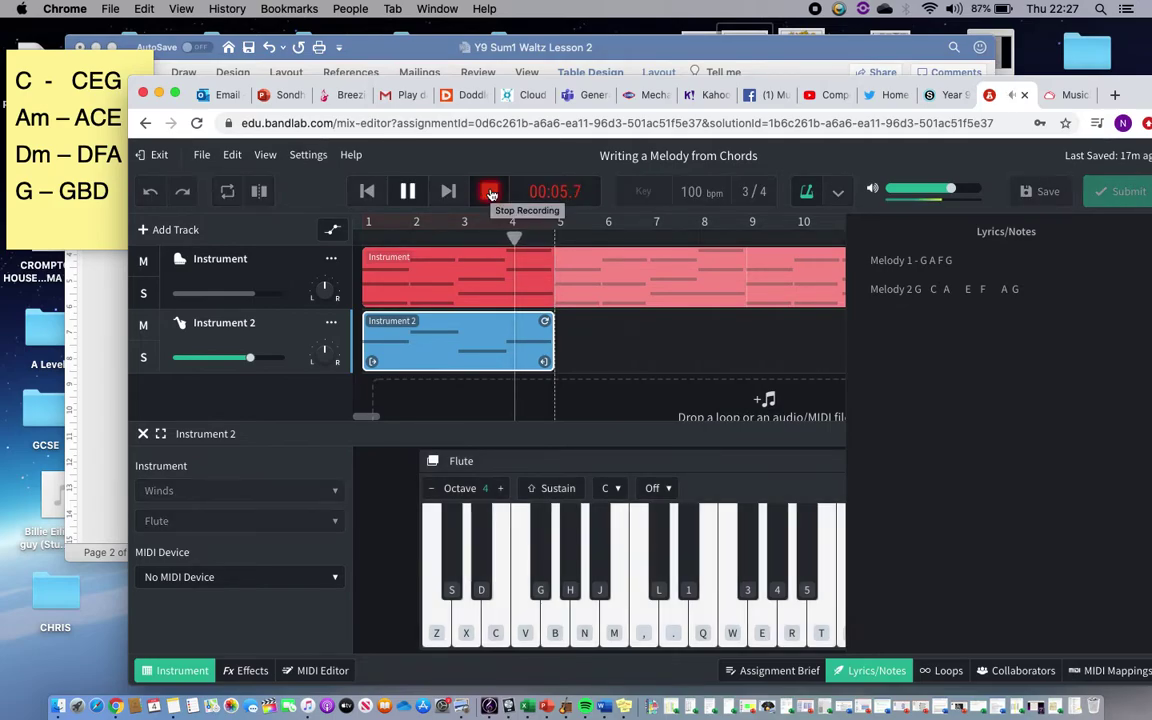
{"action": "key", "text": "b"}
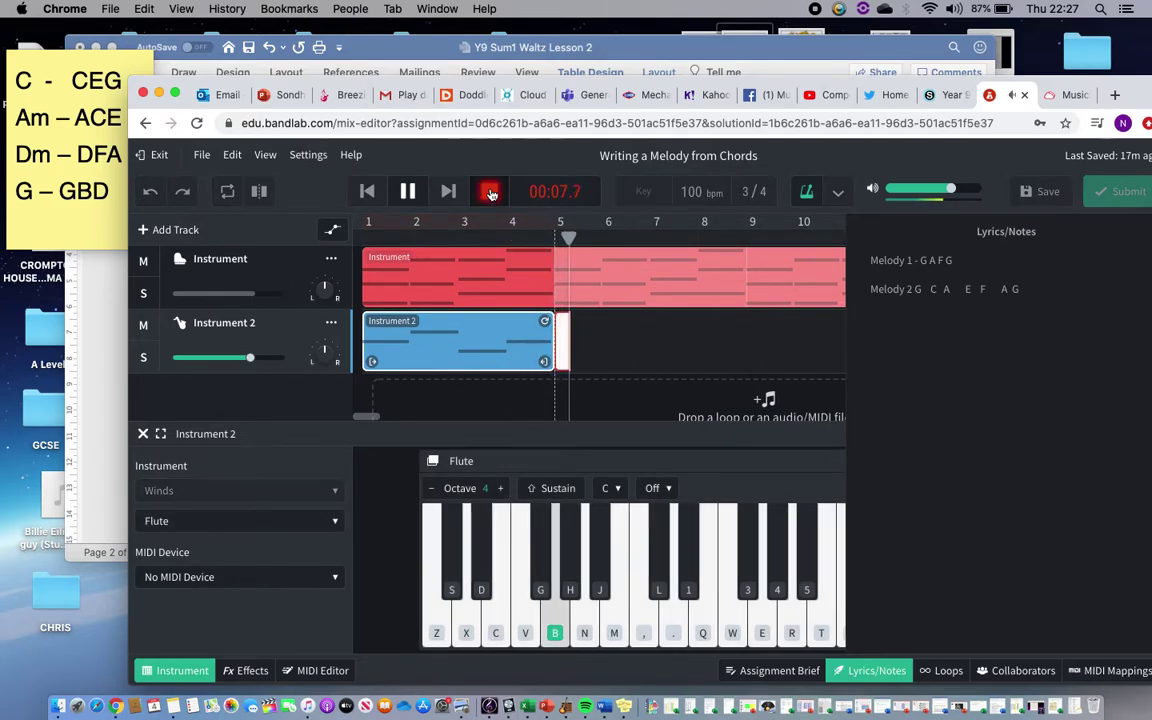
{"action": "key", "text": "n"}
{"action": "key", "text": "v"}
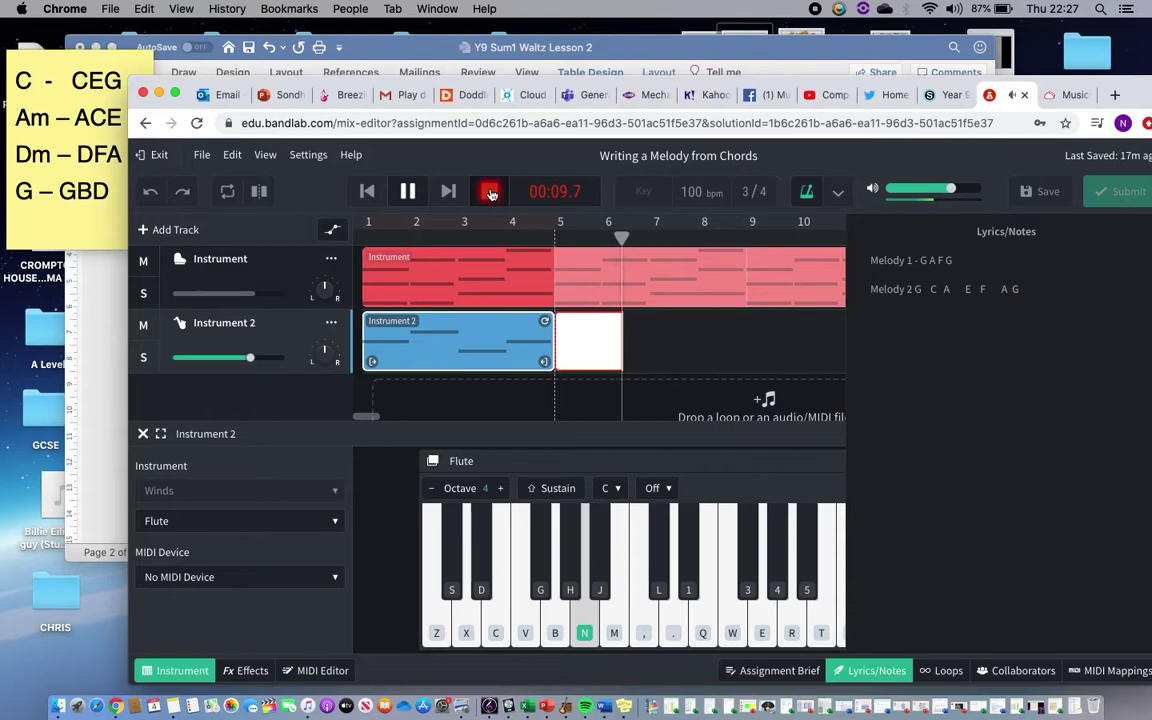
{"action": "key", "text": "c"}
{"action": "key", "text": "v"}
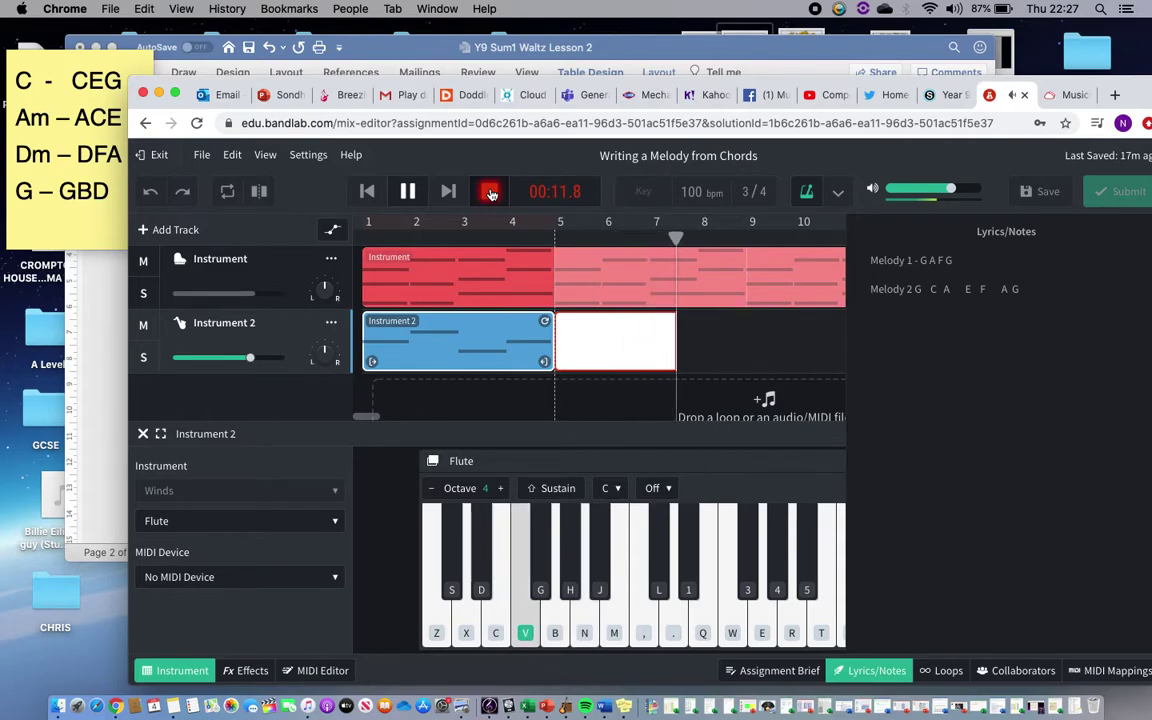
{"action": "key", "text": "n"}
{"action": "key", "text": "v"}
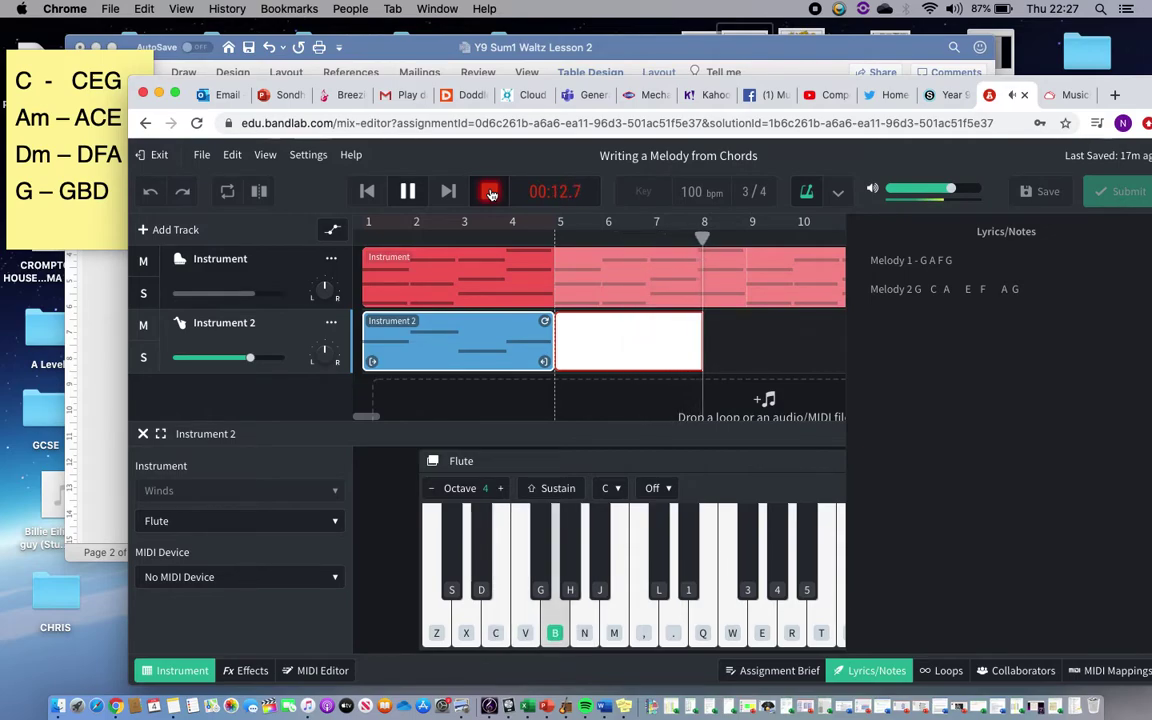
{"action": "left_click", "coordinate": [411, 196]}
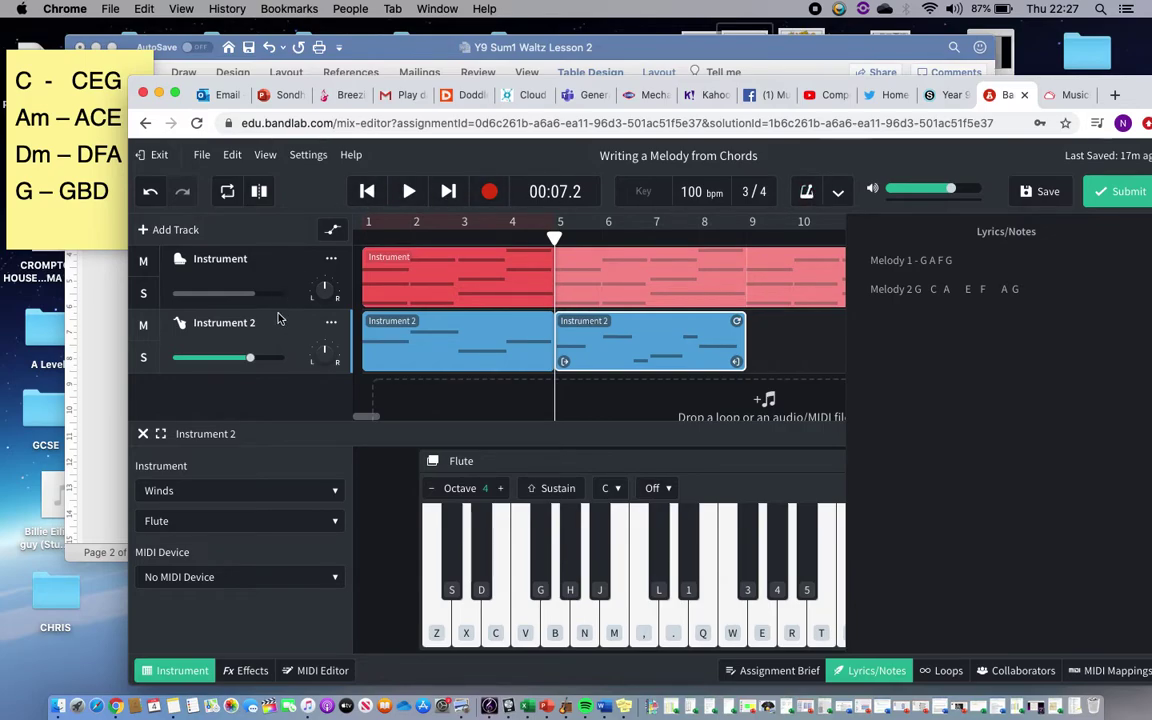
Raise the flute track's volume and lower the piano chord track's volume
{"action": "mouse_move", "coordinate": [253, 362]}
{"action": "left_click_drag", "start_coordinate": [253, 362], "coordinate": [268, 360]}
{"action": "left_click_drag", "start_coordinate": [253, 295], "coordinate": [242, 297]}
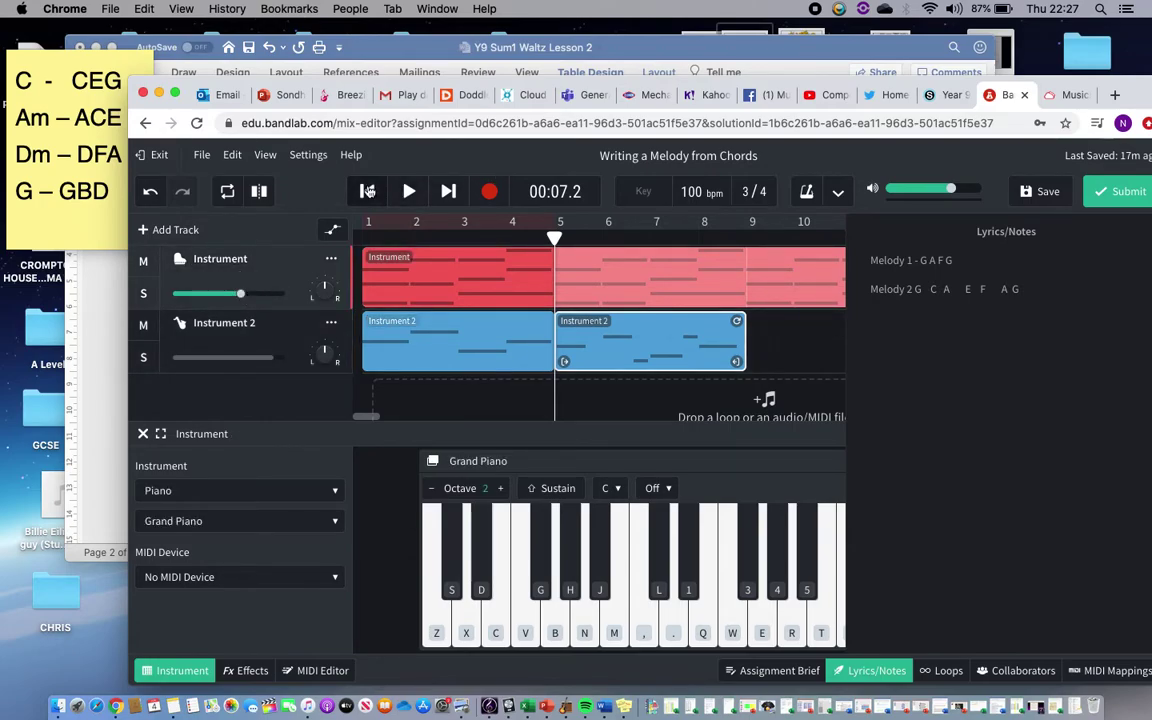
Play back from the start with both flute melodies, stopping at 00:14.2 just after bar 8
{"action": "left_click", "coordinate": [367, 191]}
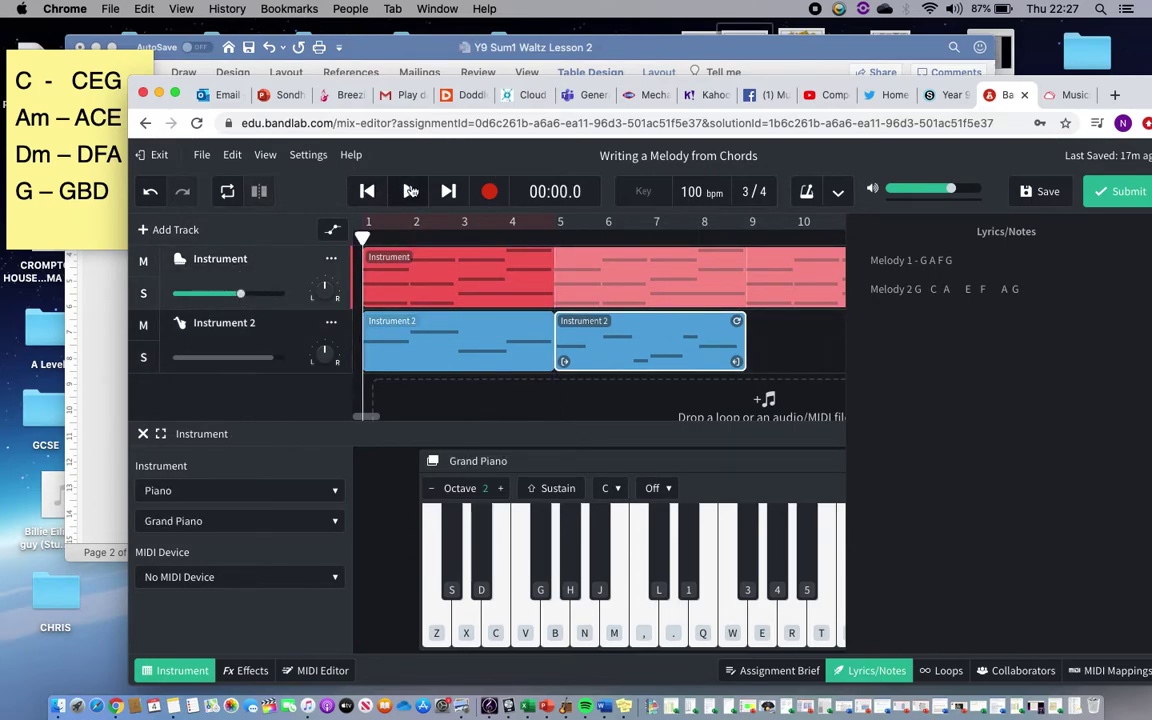
{"action": "left_click", "coordinate": [409, 191]}
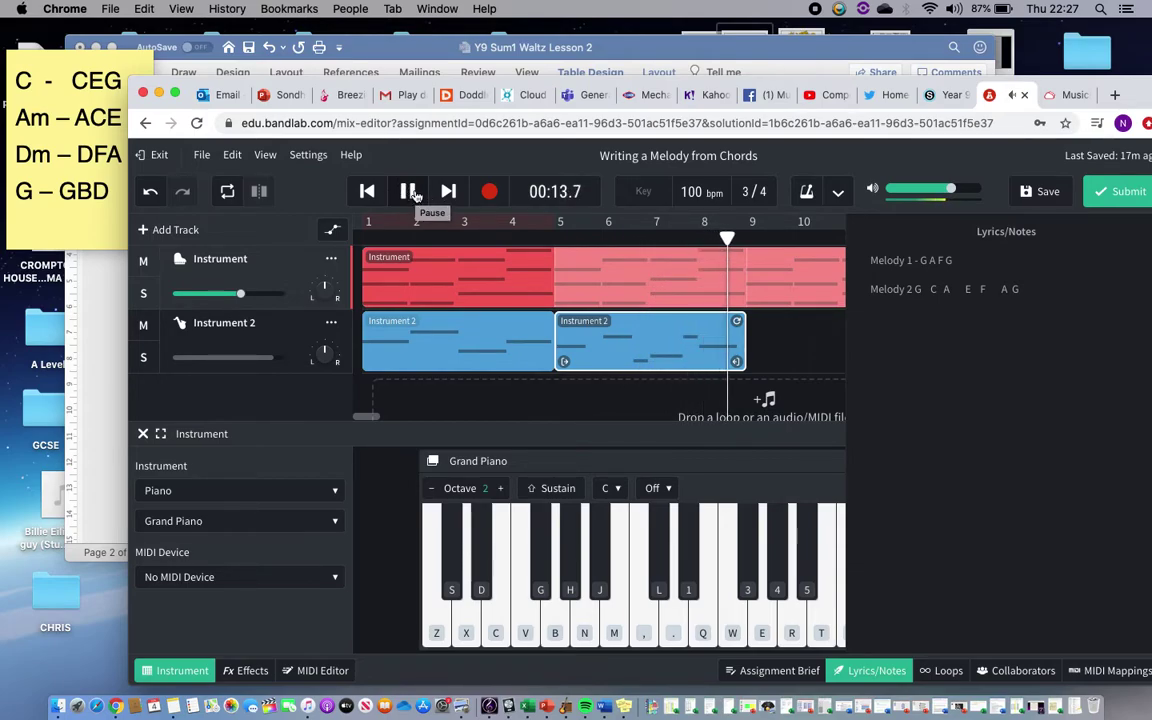
{"action": "left_click", "coordinate": [409, 191]}
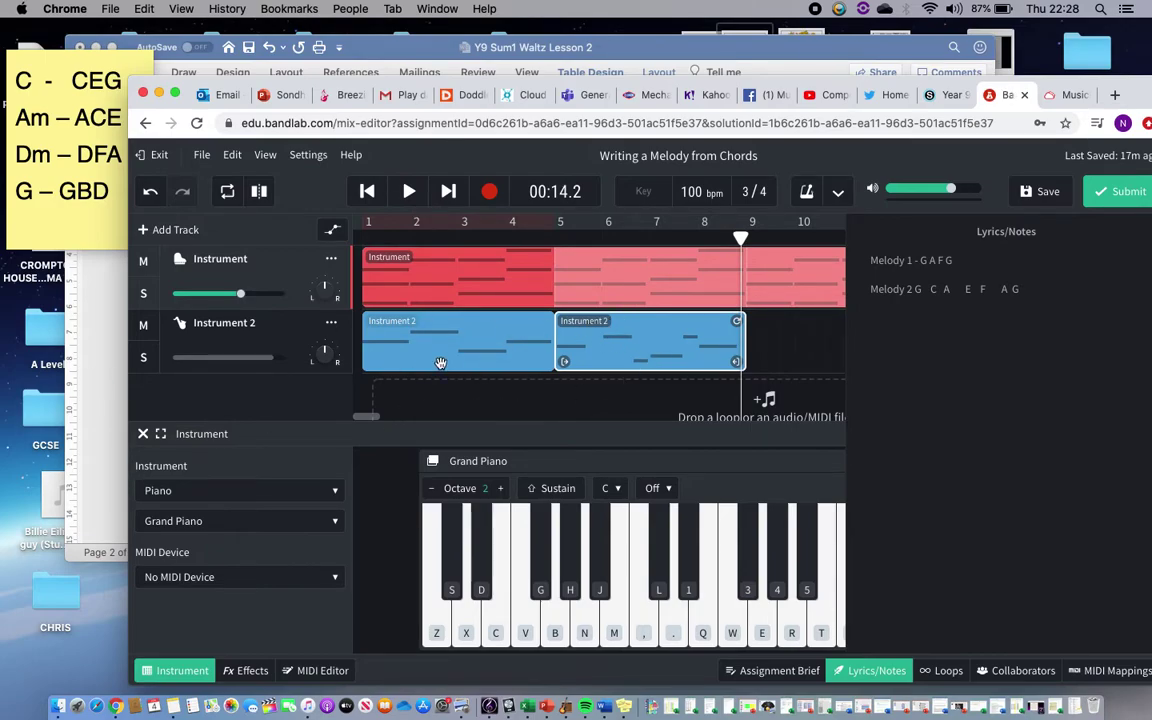
{"action": "scroll", "coordinate": [660, 340], "scroll_direction": "right", "scroll_amount": 3}
{"action": "scroll", "coordinate": [689, 361], "scroll_direction": "right", "scroll_amount": 2}
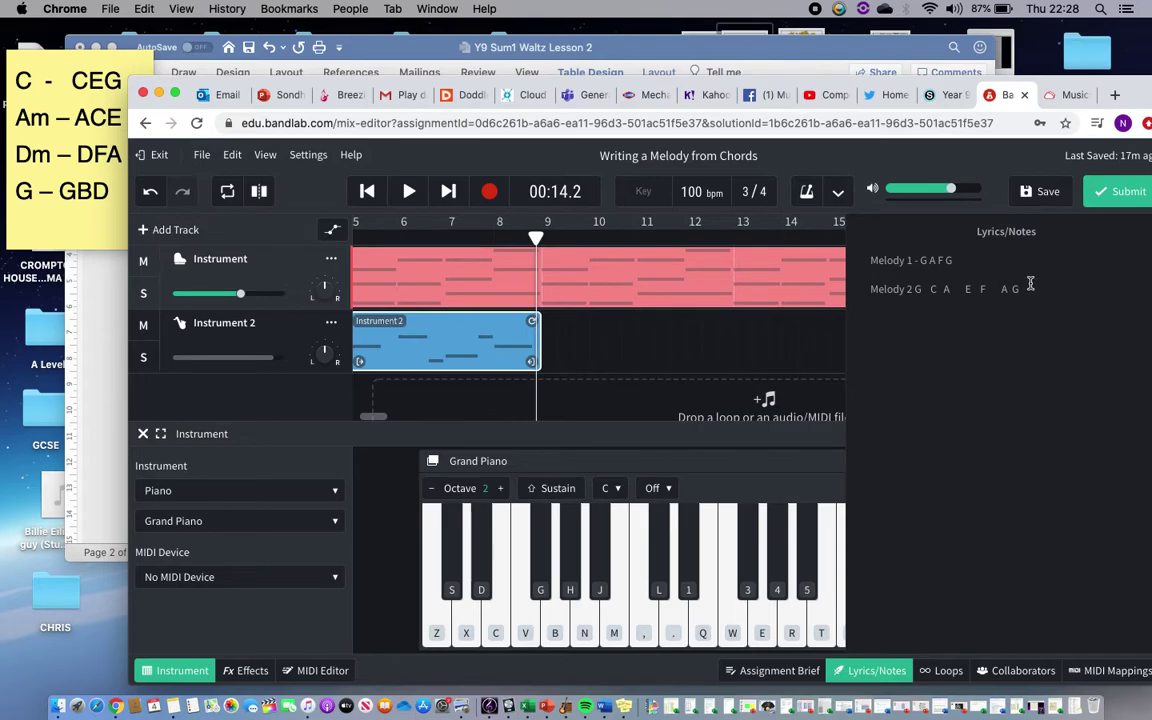
{"action": "left_click", "coordinate": [94, 473]}
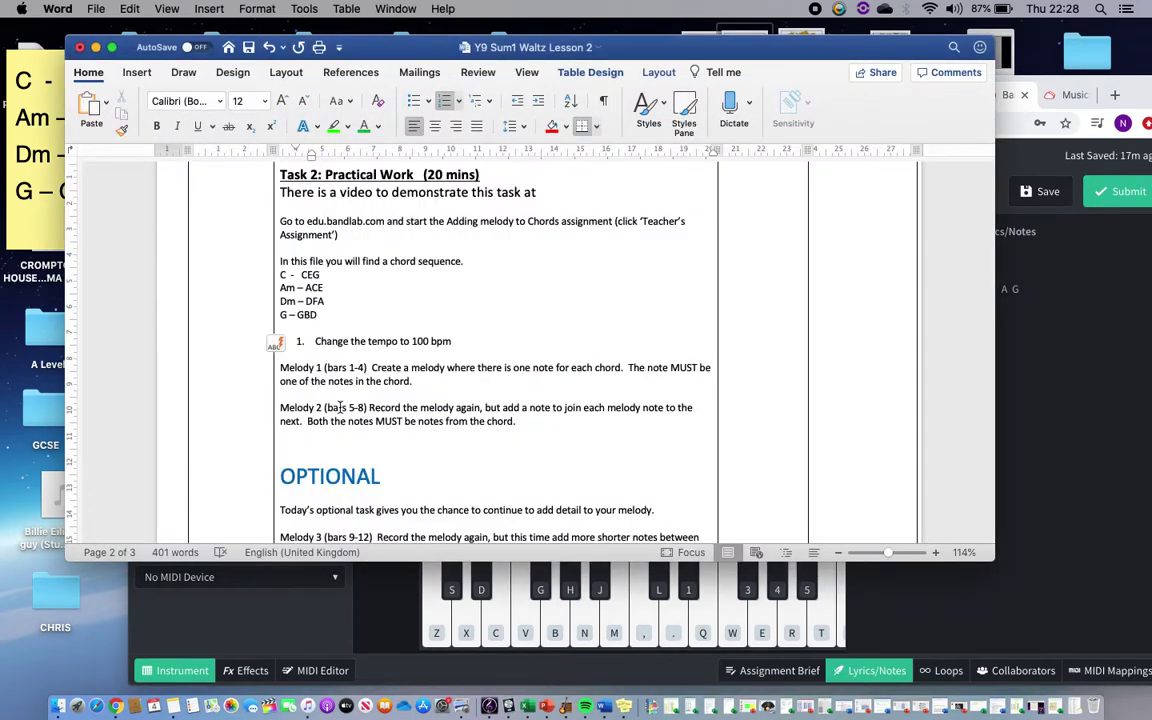
{"action": "scroll", "coordinate": [340, 407], "scroll_direction": "down", "scroll_amount": 5}
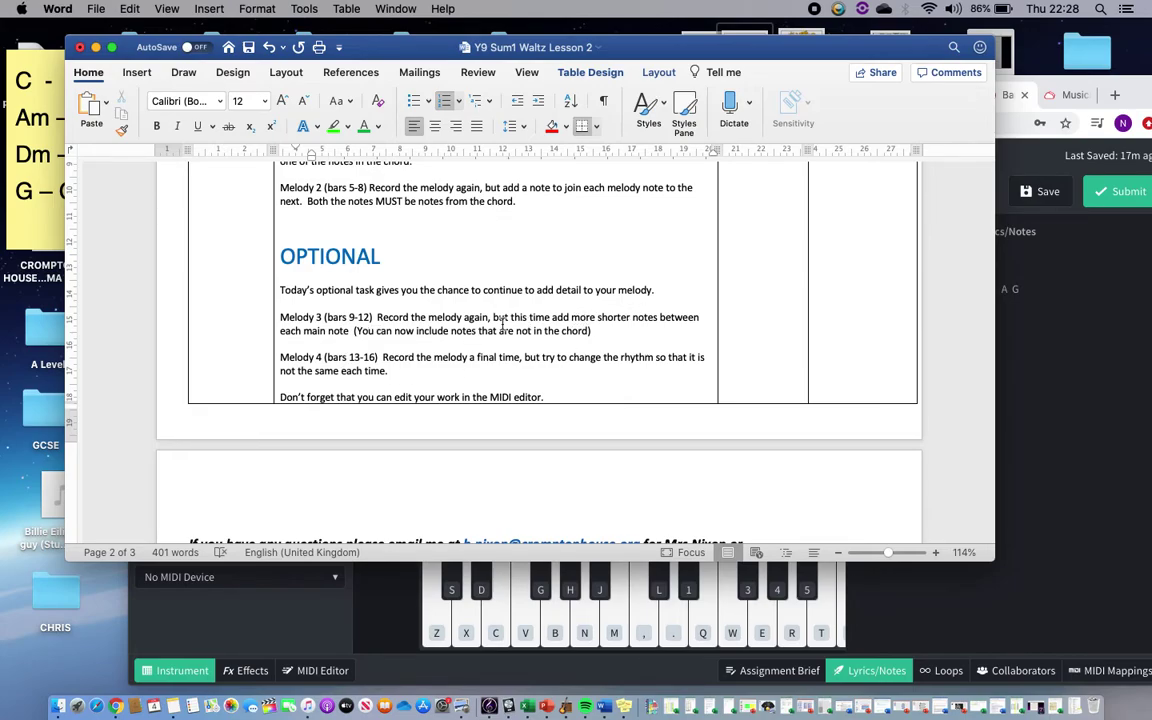
{"action": "left_click", "coordinate": [1058, 322]}
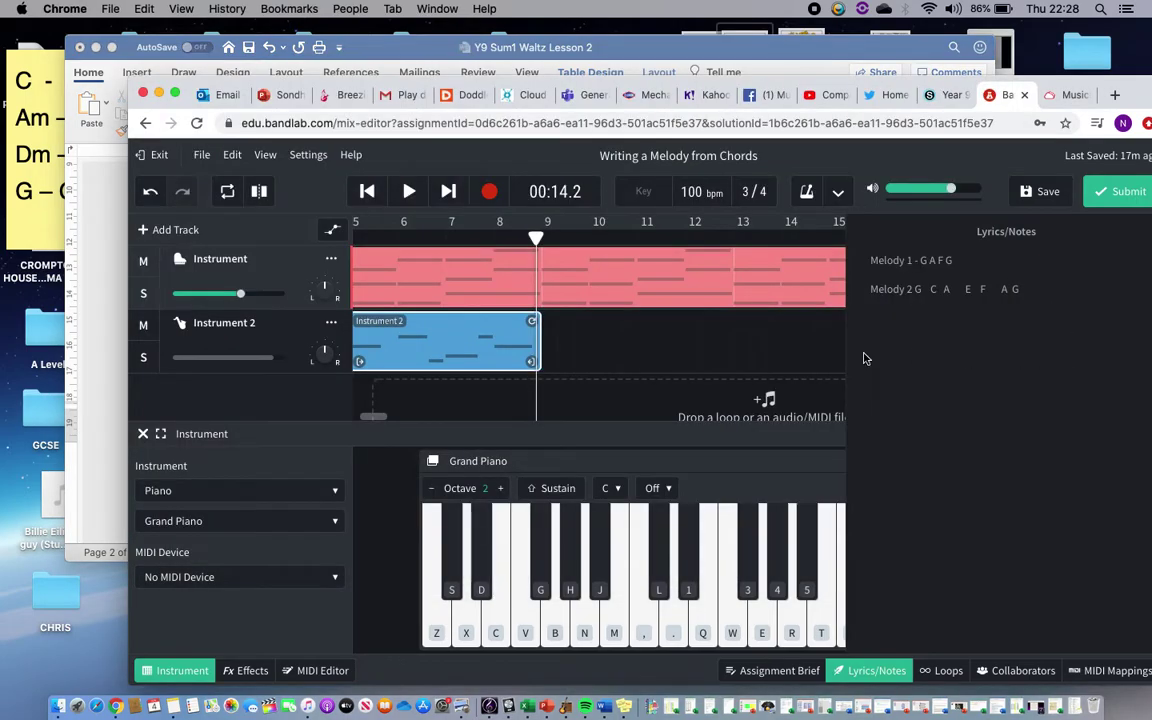
Paste a copy of the Melody 2 line below it and relabel it Melody 3
{"action": "left_click_drag", "start_coordinate": [1019, 289], "coordinate": [873, 290]}
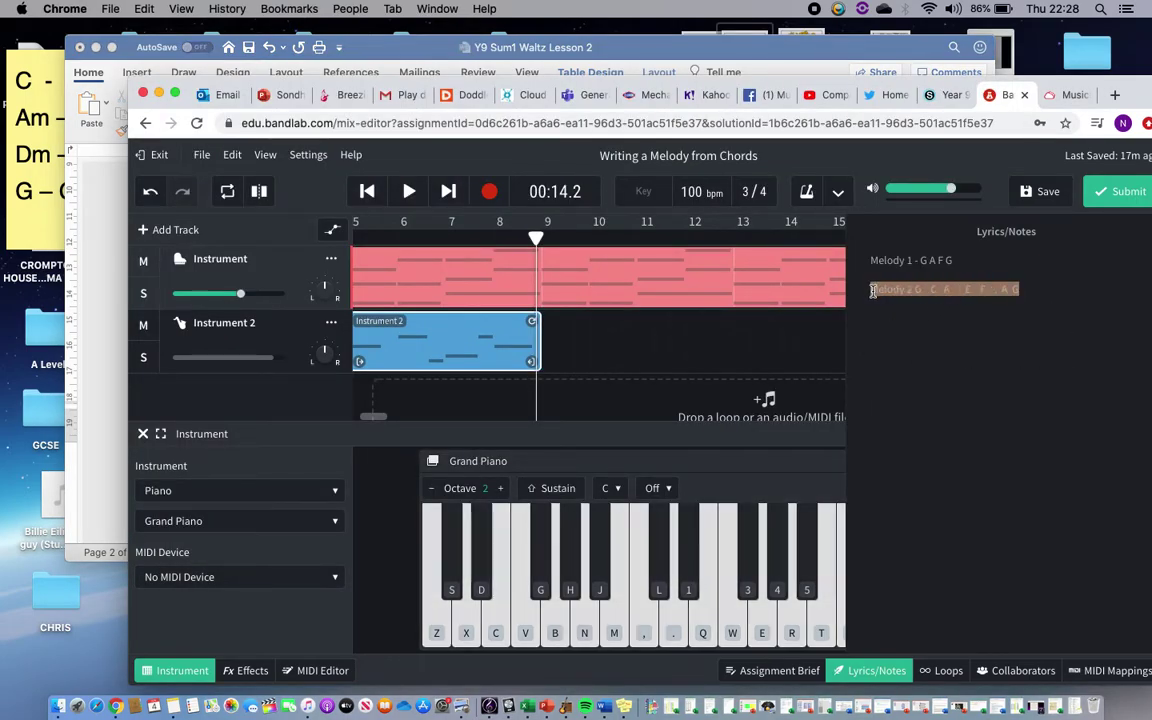
{"action": "left_click", "coordinate": [875, 320]}
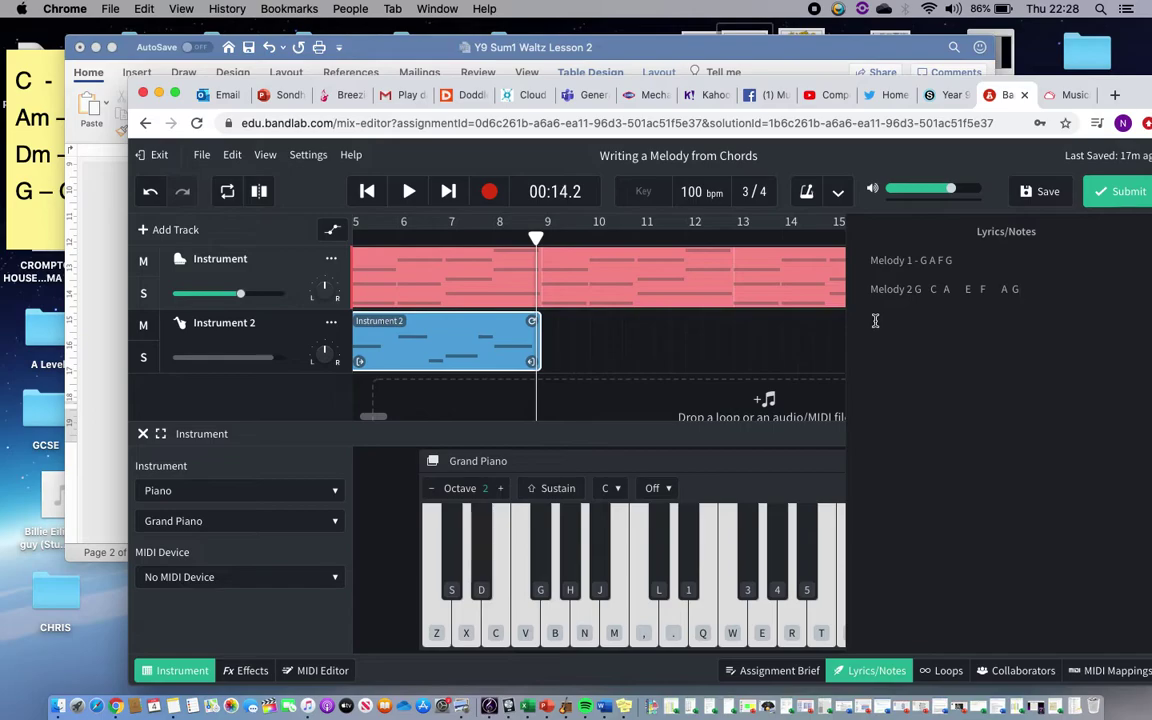
{"action": "type", "text": "Melody 2G C A E F A G"}
{"action": "left_click", "coordinate": [912, 318]}
{"action": "key", "text": "BackSpace"}
{"action": "type", "text": "3"}
Insert B between C and A so Melody 3 reads G C B A E F A G
{"action": "left_click", "coordinate": [939, 318]}
{"action": "type", "text": "b"}
{"action": "key", "text": "BackSpace"}
{"action": "type", "text": "B"}
{"action": "left_click", "coordinate": [559, 620]}
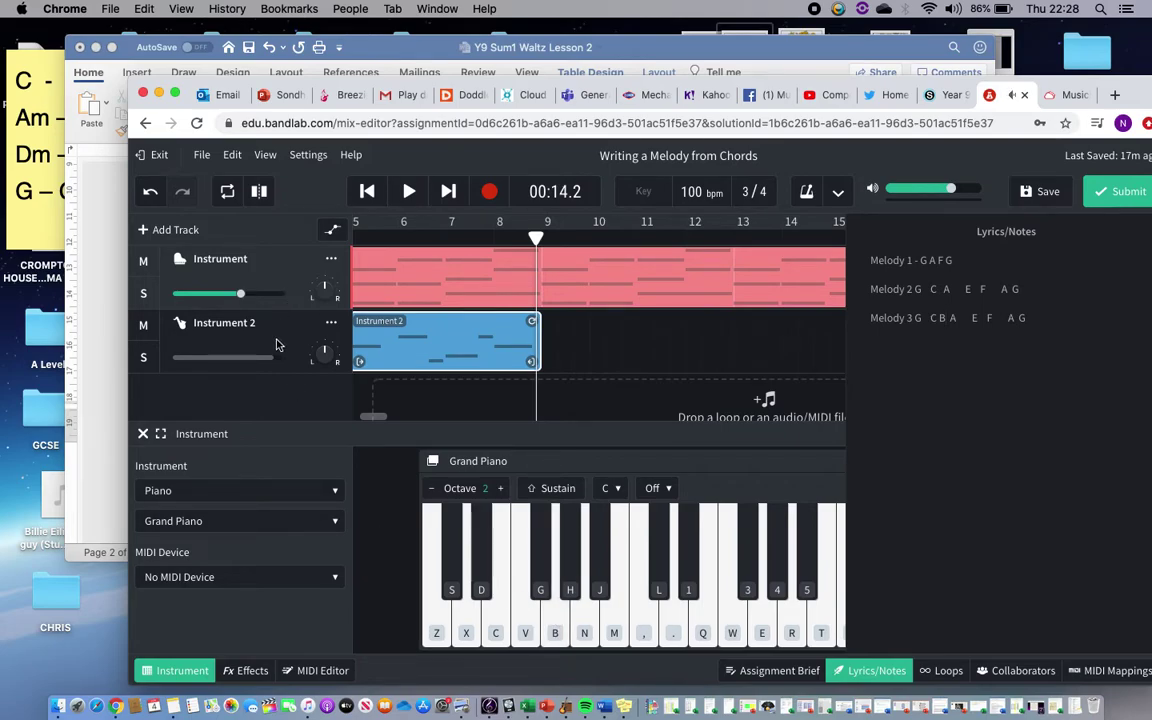
{"action": "left_click", "coordinate": [277, 345]}
Try the Melody 3 notes G, A, E, F on the flute keyboard and computer keys
{"action": "left_click", "coordinate": [556, 622]}
{"action": "left_click", "coordinate": [587, 618]}
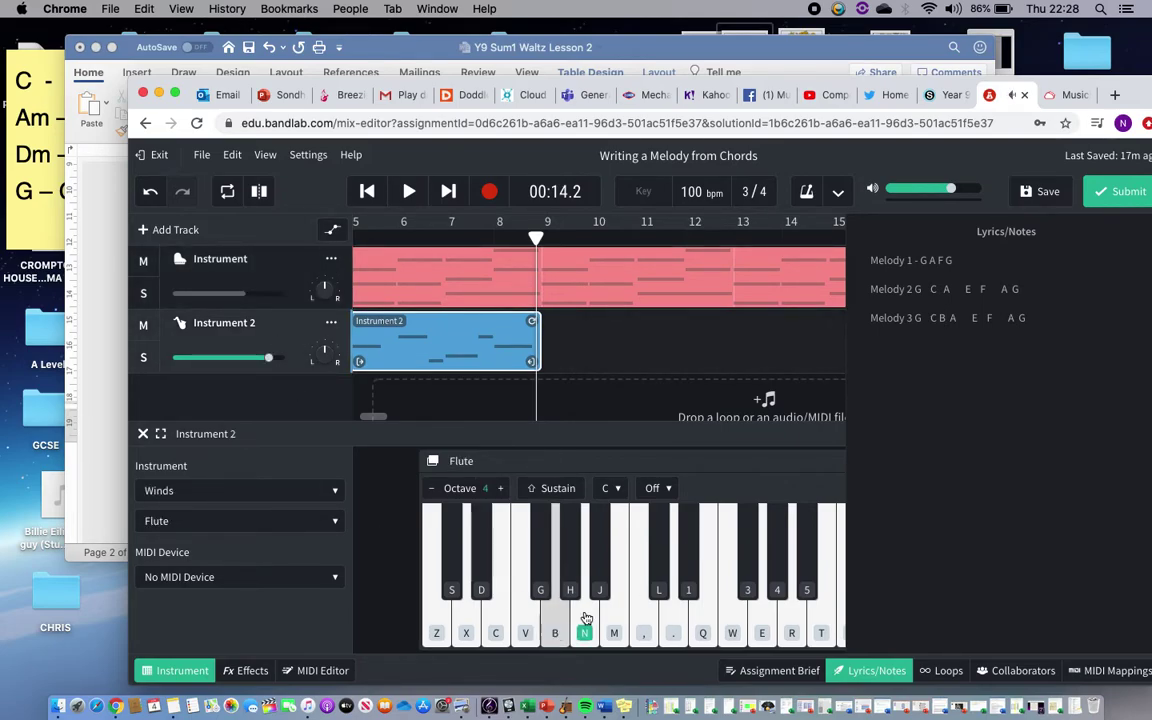
{"action": "left_click", "coordinate": [591, 620]}
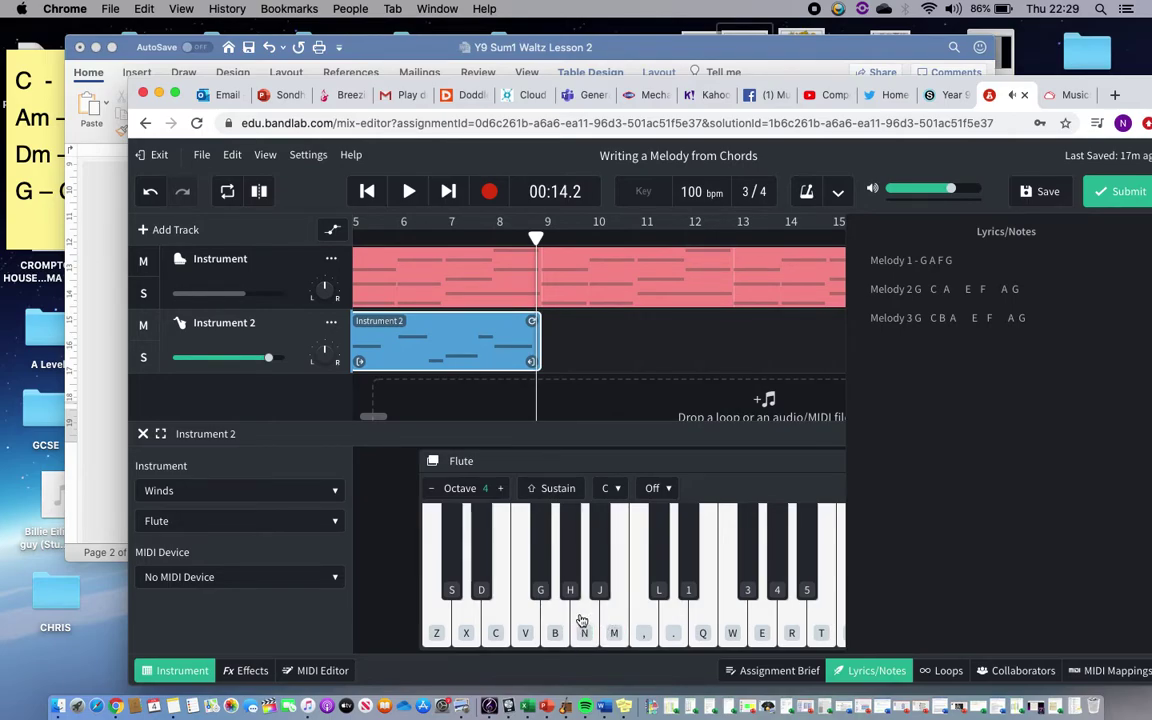
{"action": "key", "text": "c"}
{"action": "key", "text": "n"}
{"action": "key", "text": "b"}
{"action": "left_click", "coordinate": [582, 621]}
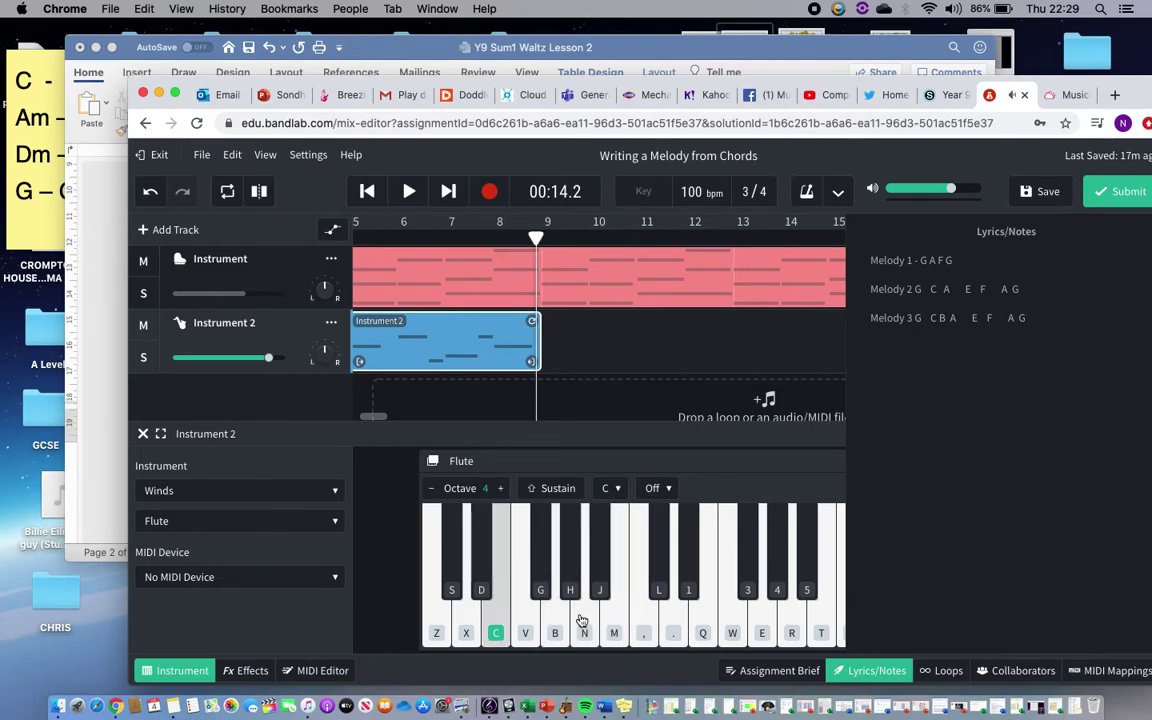
{"action": "key", "text": "v"}
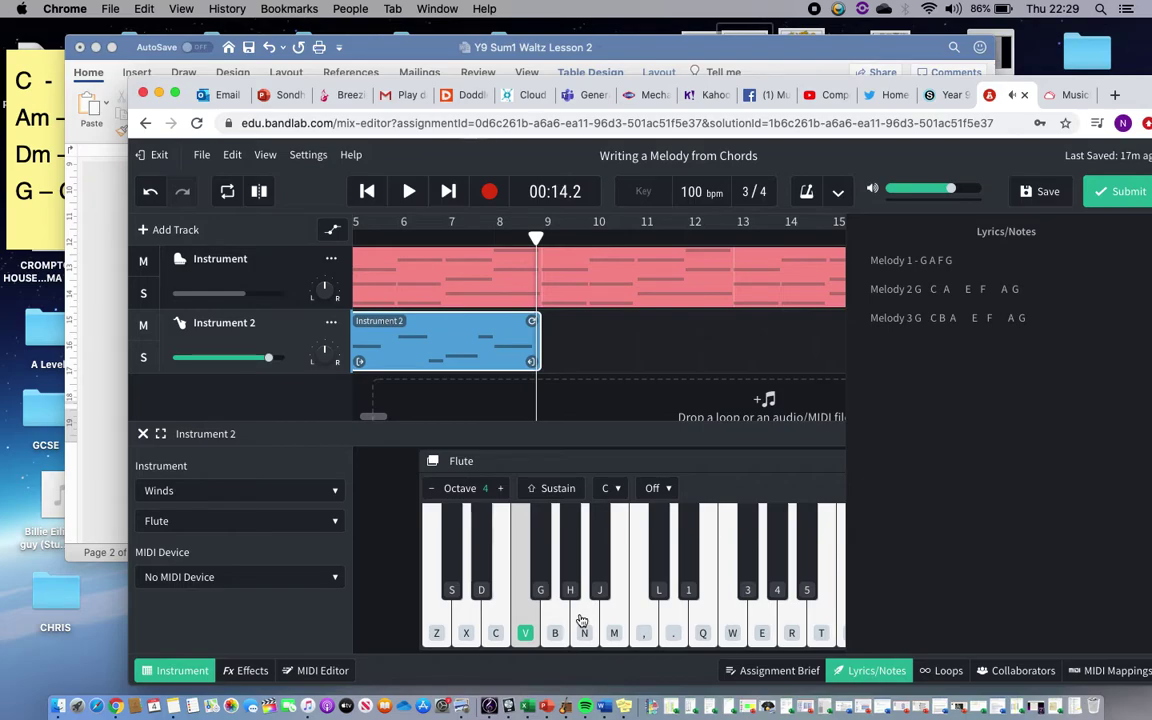
{"action": "key", "text": "v"}
{"action": "key", "text": "b"}
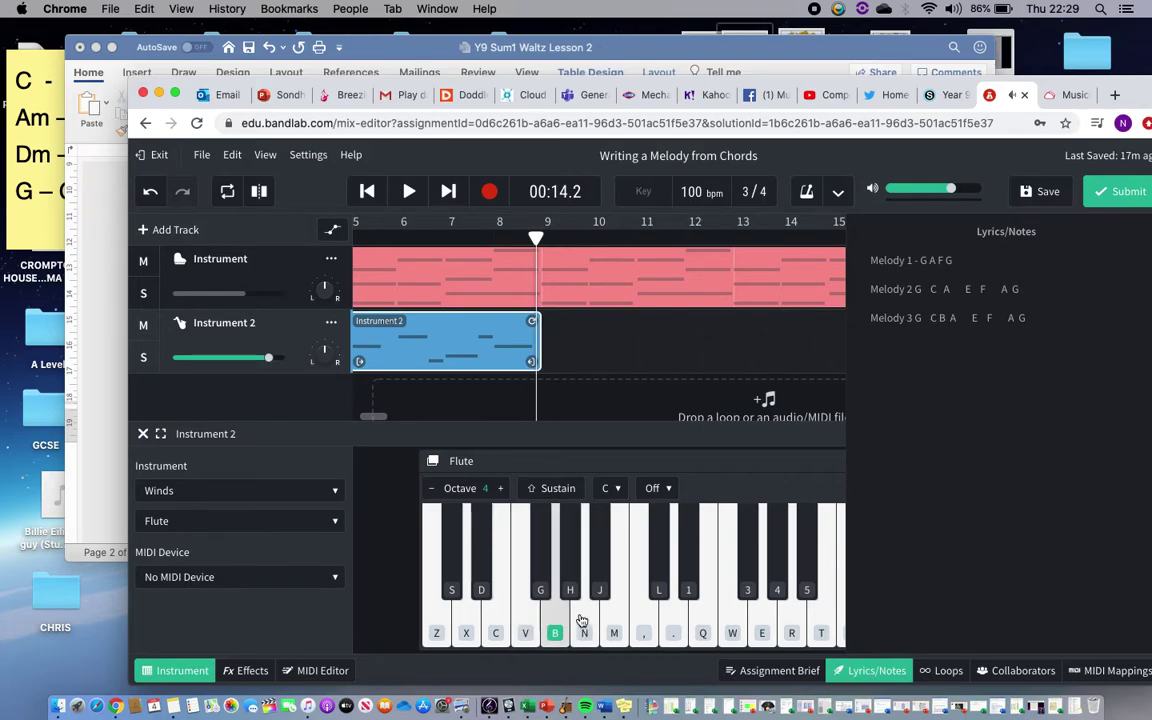
Add F after E in the Melody 3 line, removing a stray character, and check F and G
{"action": "left_click", "coordinate": [986, 318]}
{"action": "type", "text": "F  "}
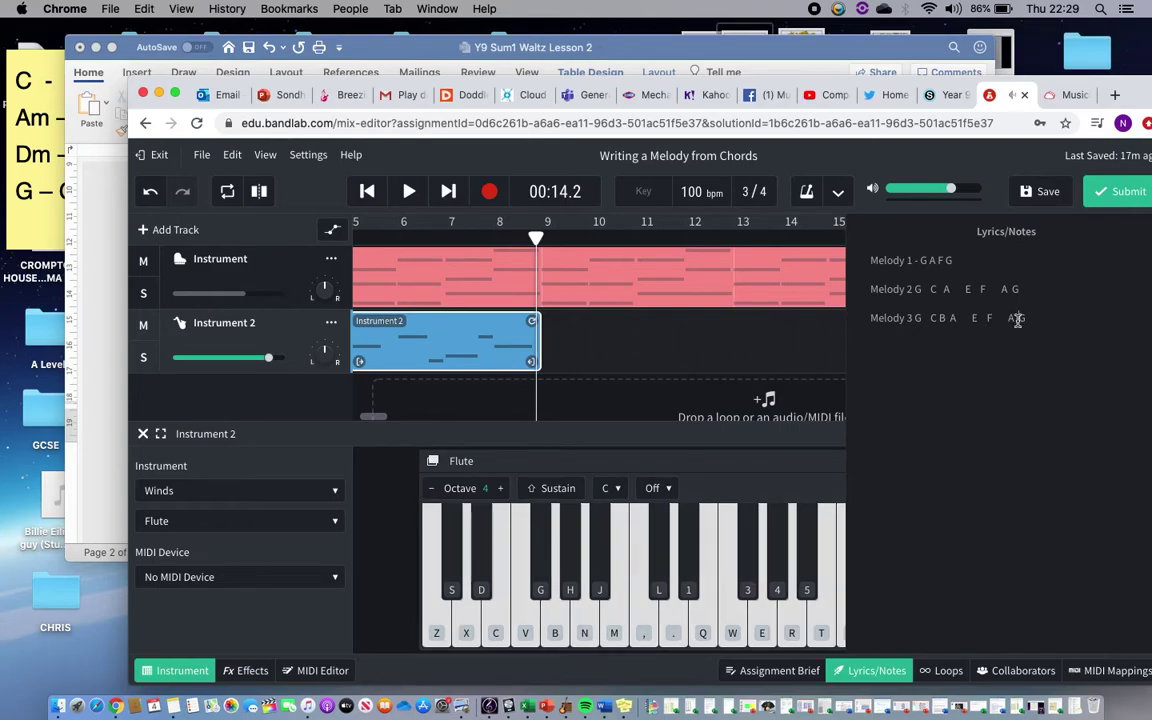
{"action": "type", "text": "F"}
{"action": "key", "text": "BackSpace"}
{"action": "left_click", "coordinate": [526, 627]}
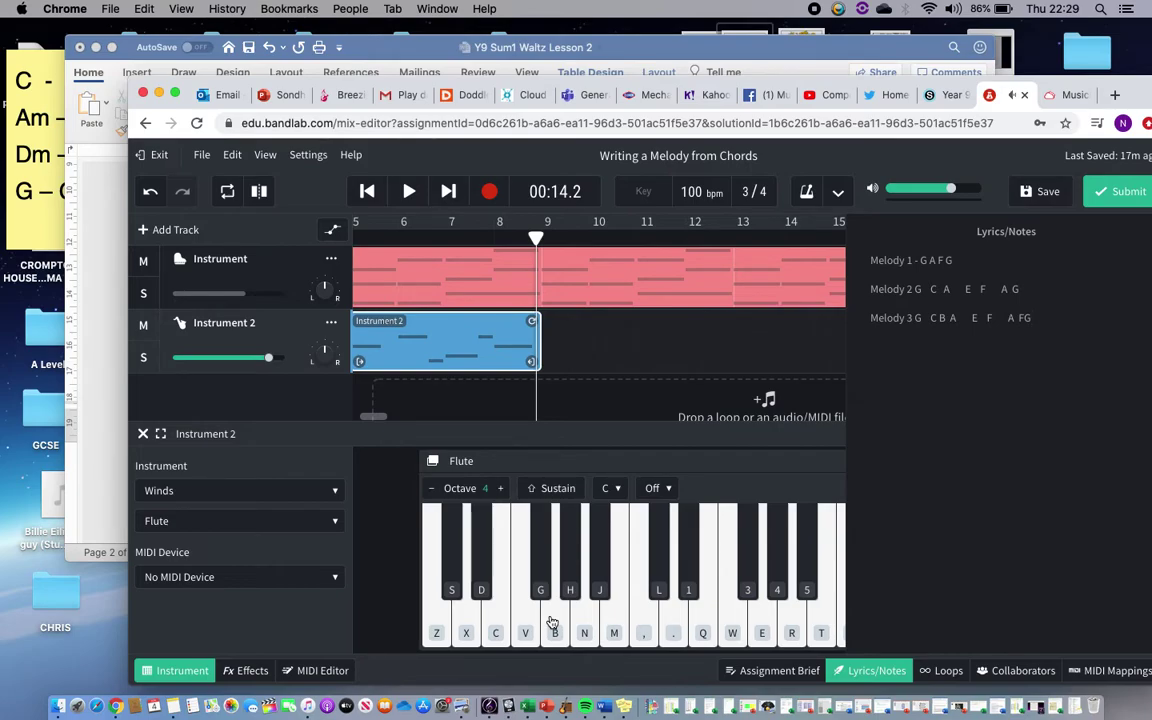
{"action": "left_click", "coordinate": [552, 623]}
{"action": "left_click", "coordinate": [552, 623]}
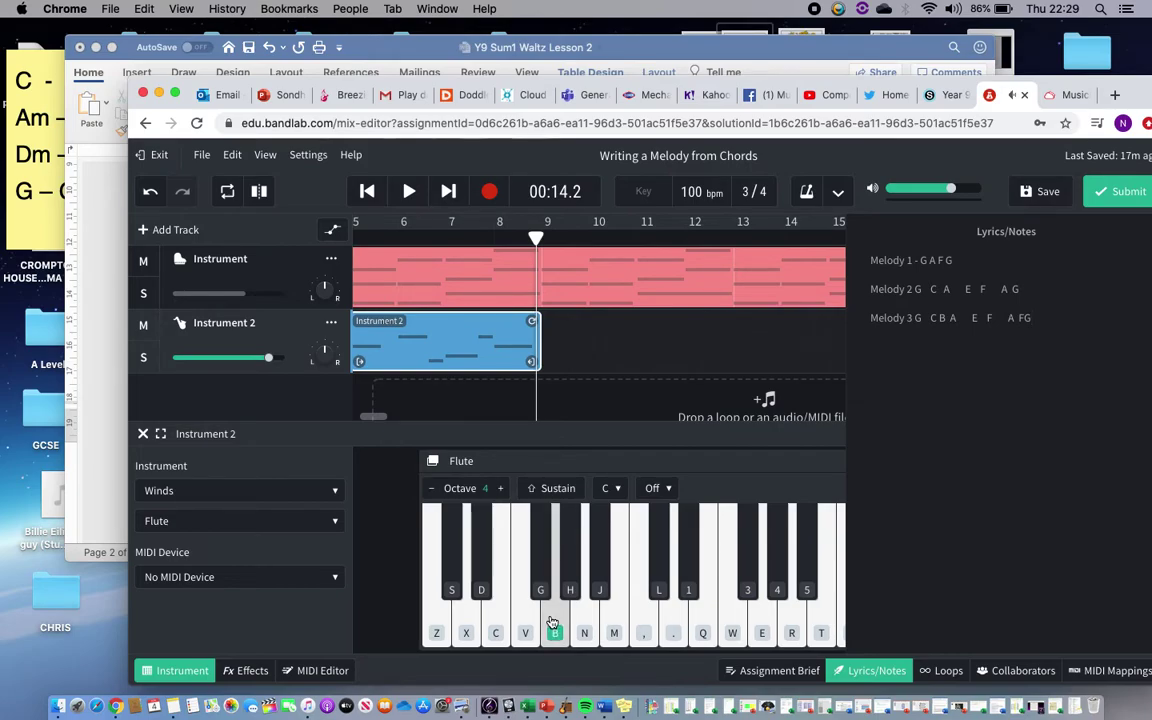
{"action": "type", "text": ","}
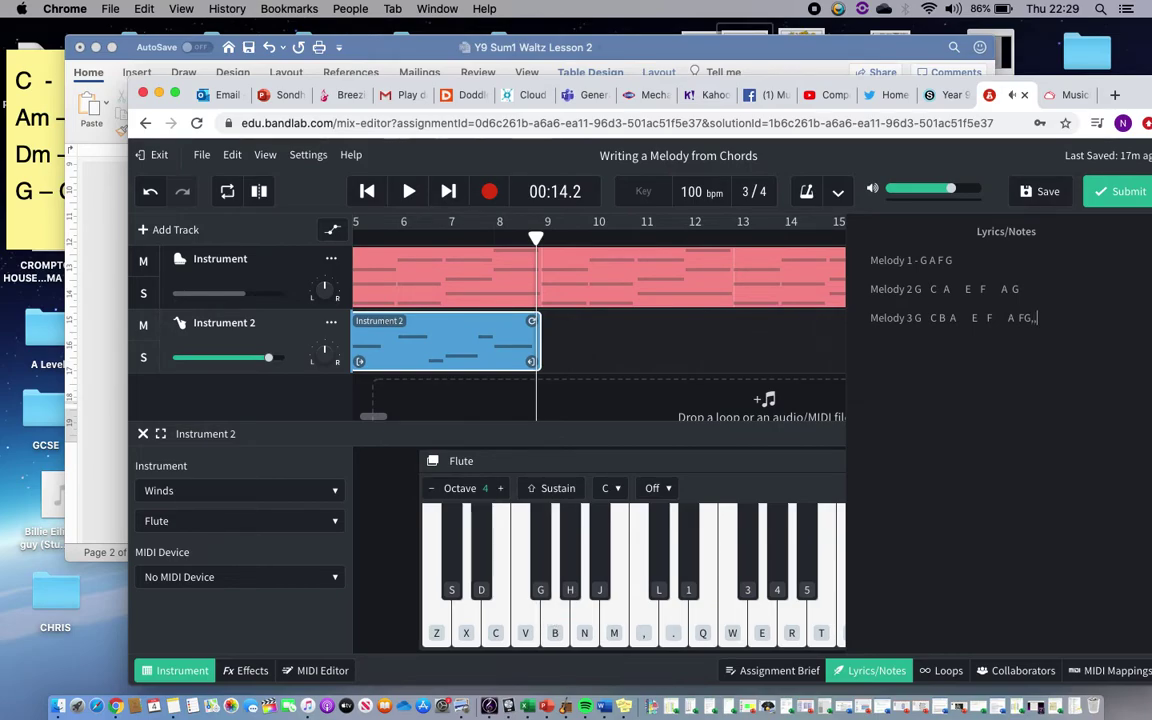
Audition high C, A, E, F and G on the flute to finalise Melody 3's ending
{"action": "left_click", "coordinate": [643, 628]}
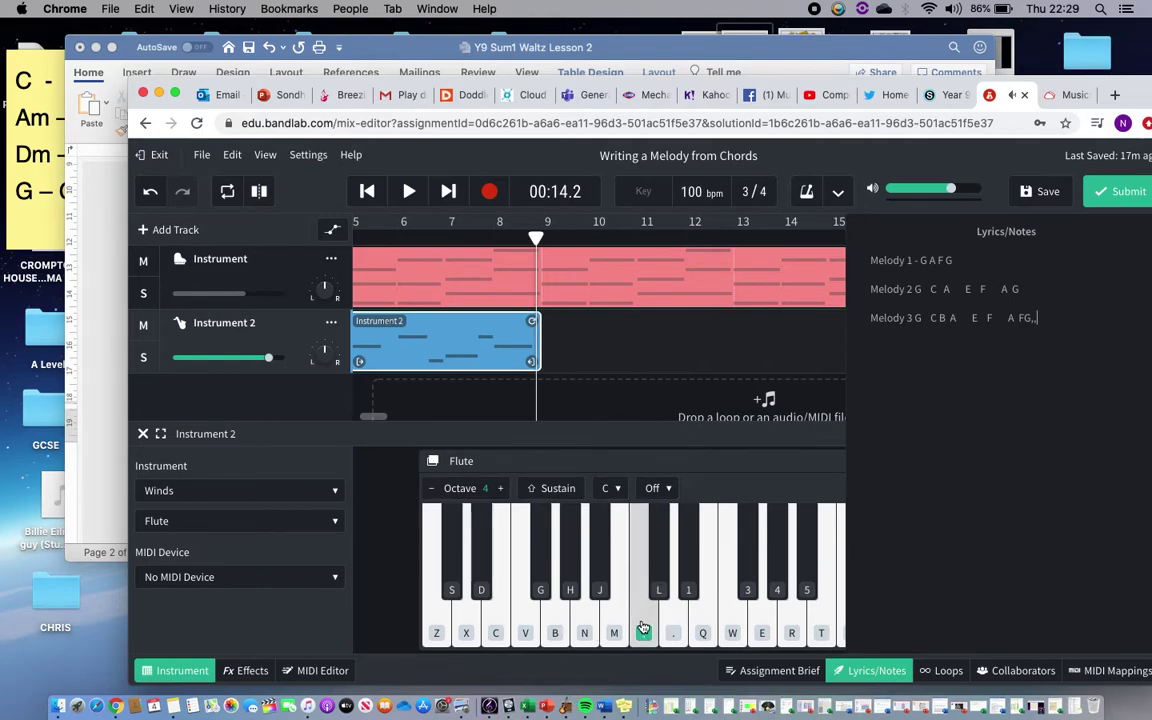
{"action": "left_click", "coordinate": [587, 627]}
{"action": "left_click", "coordinate": [496, 627]}
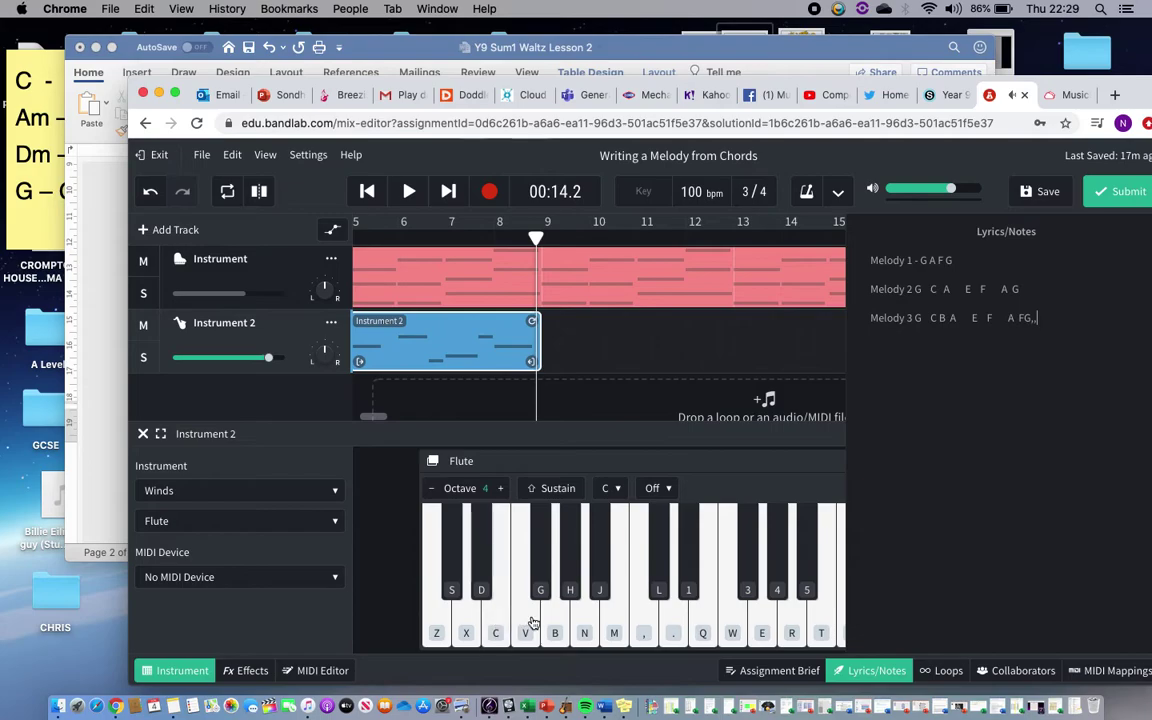
{"action": "left_click", "coordinate": [533, 623]}
{"action": "left_click", "coordinate": [533, 623]}
{"action": "left_click", "coordinate": [548, 625]}
{"action": "left_click", "coordinate": [1045, 318]}
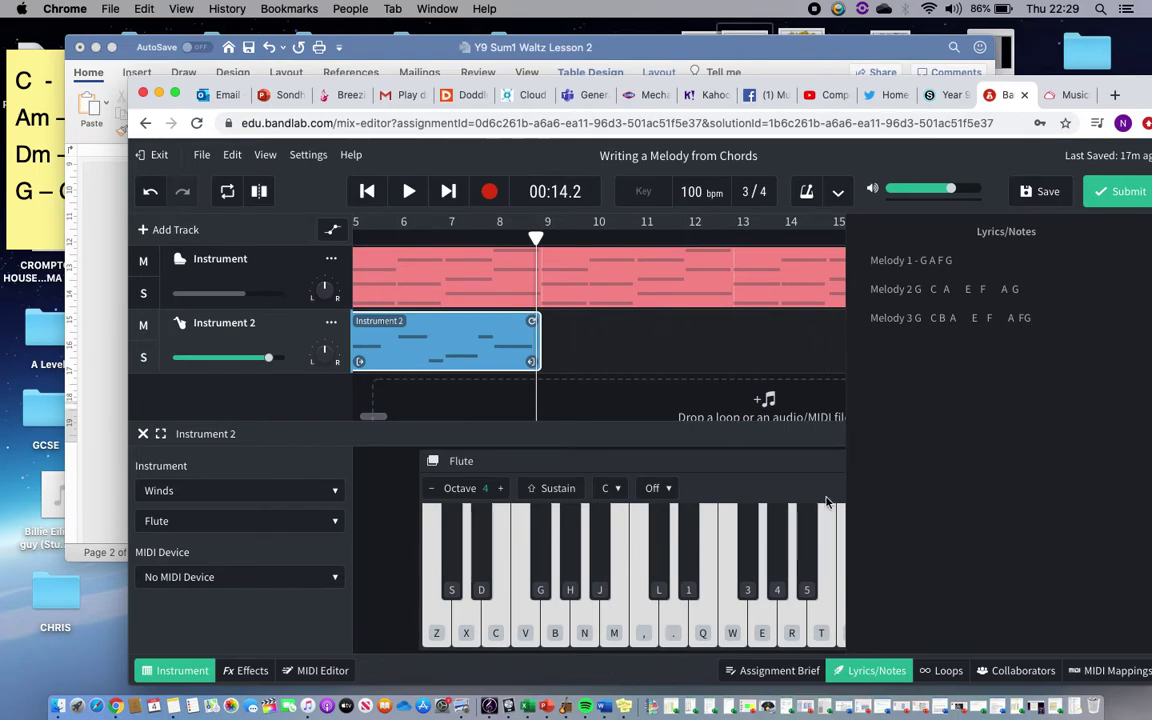
Check the assignment brief and set the playhead to the start of bar 9 (00:14.4)
{"action": "left_click", "coordinate": [770, 671]}
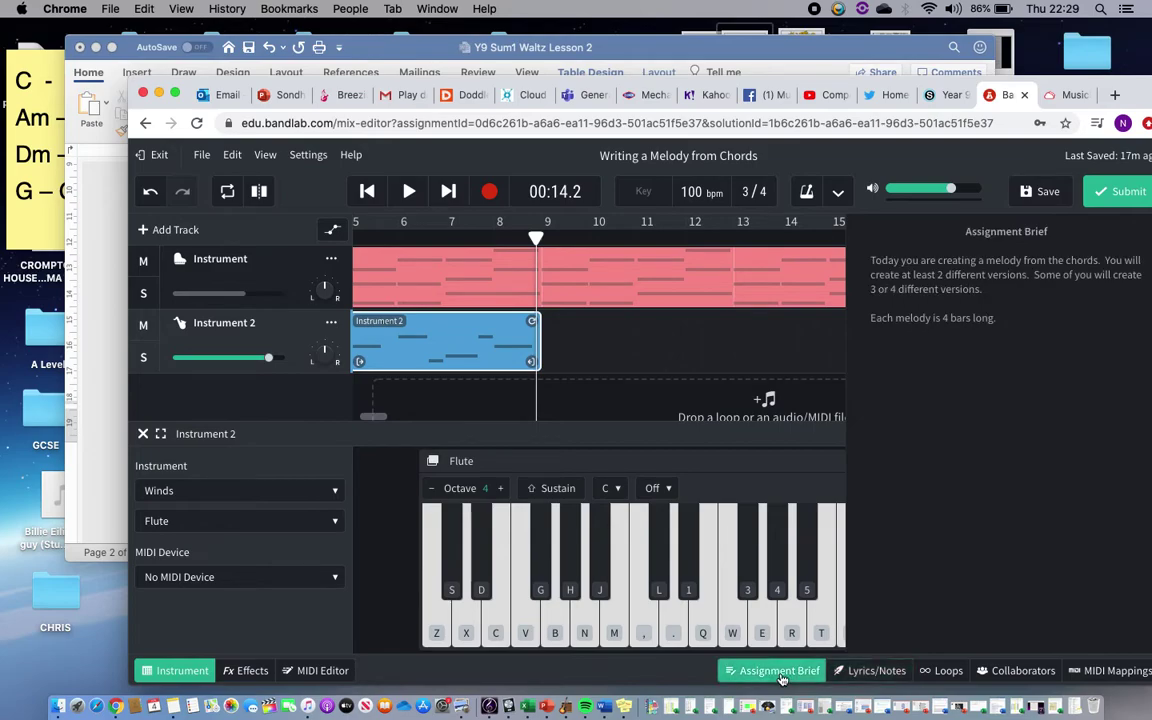
{"action": "left_click", "coordinate": [867, 672]}
{"action": "left_click", "coordinate": [587, 630]}
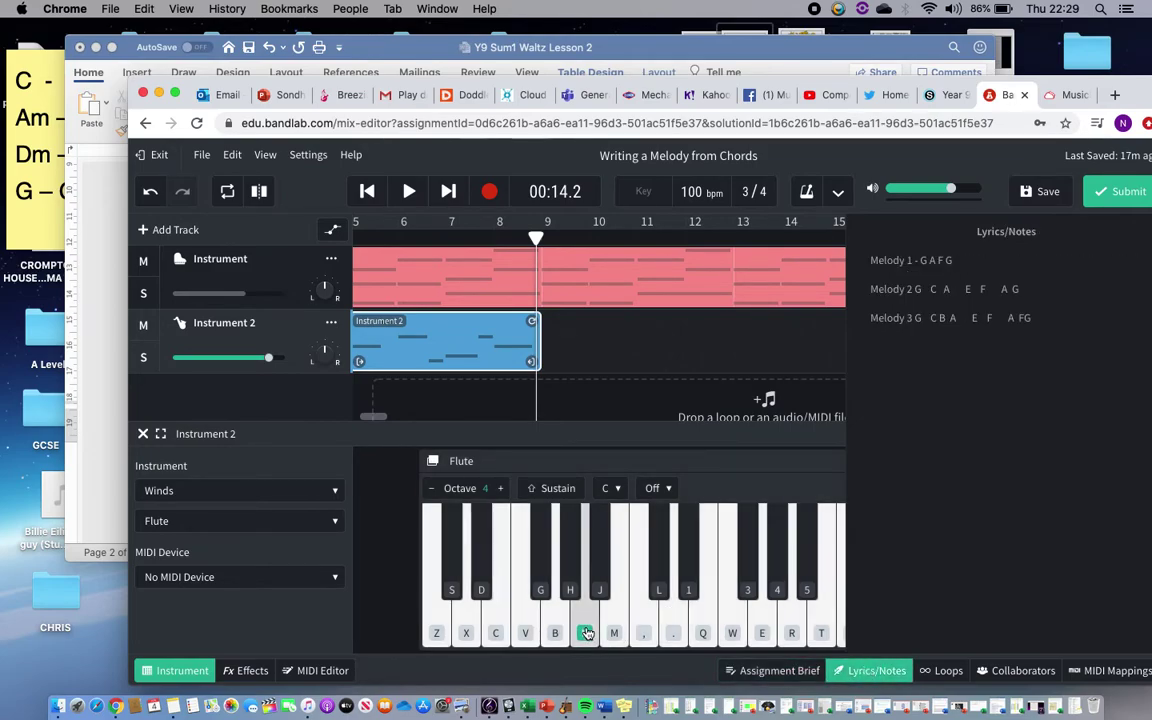
{"action": "left_click", "coordinate": [592, 576]}
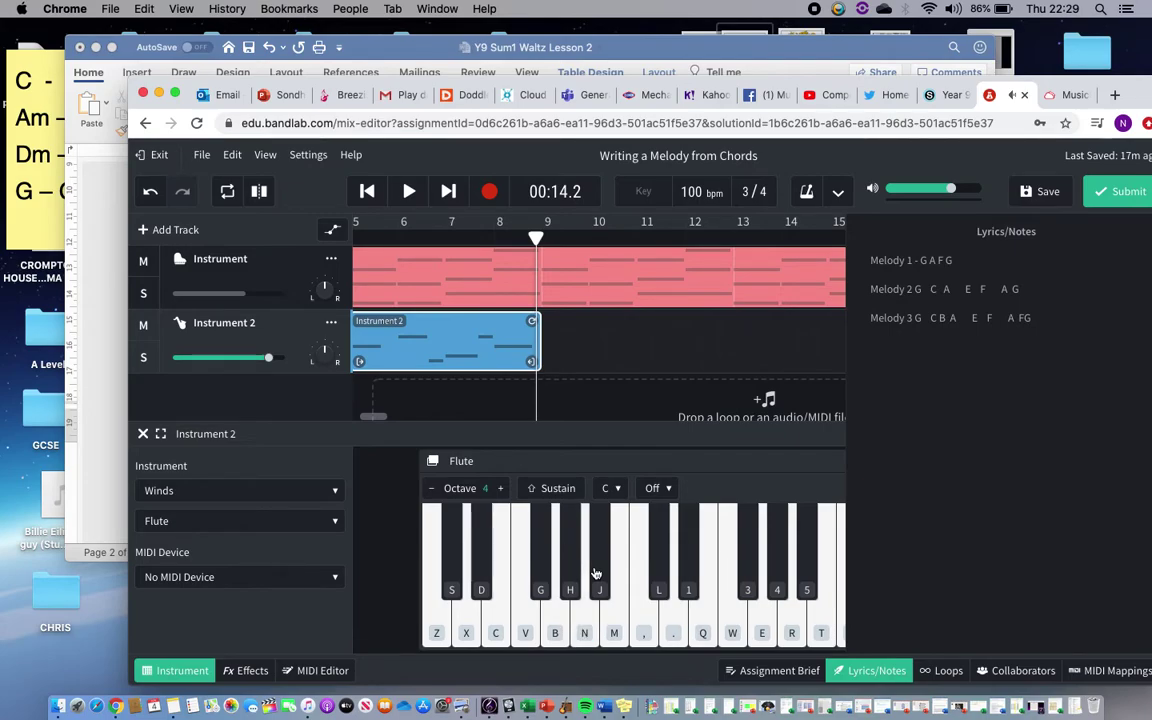
{"action": "left_click_drag", "start_coordinate": [538, 238], "coordinate": [541, 238]}
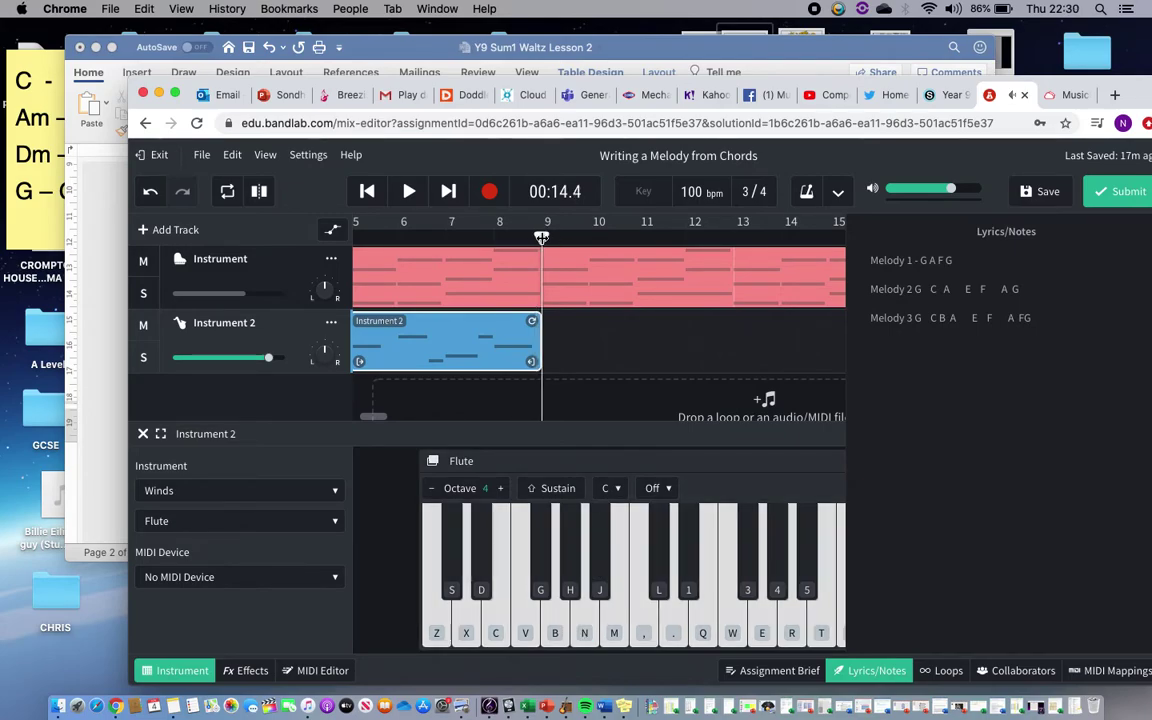
With the metronome on, record a trial flute take at bar 9, then delete it
{"action": "left_click", "coordinate": [807, 193]}
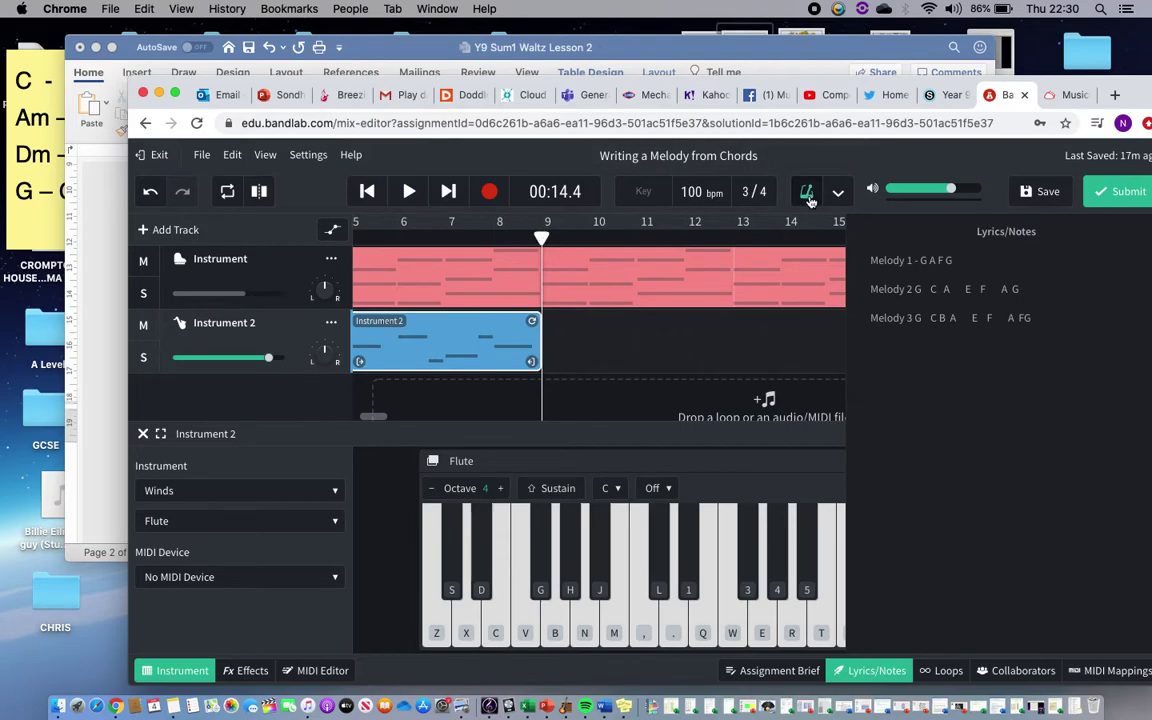
{"action": "left_click", "coordinate": [490, 193]}
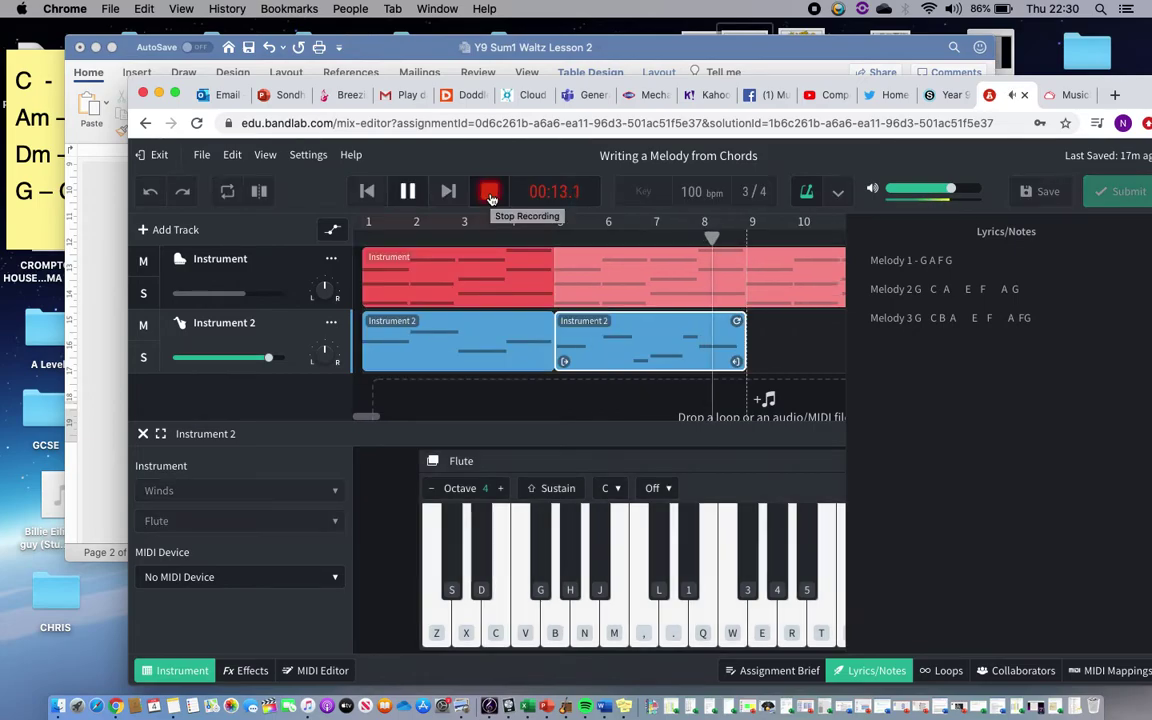
{"action": "key", "text": "c"}
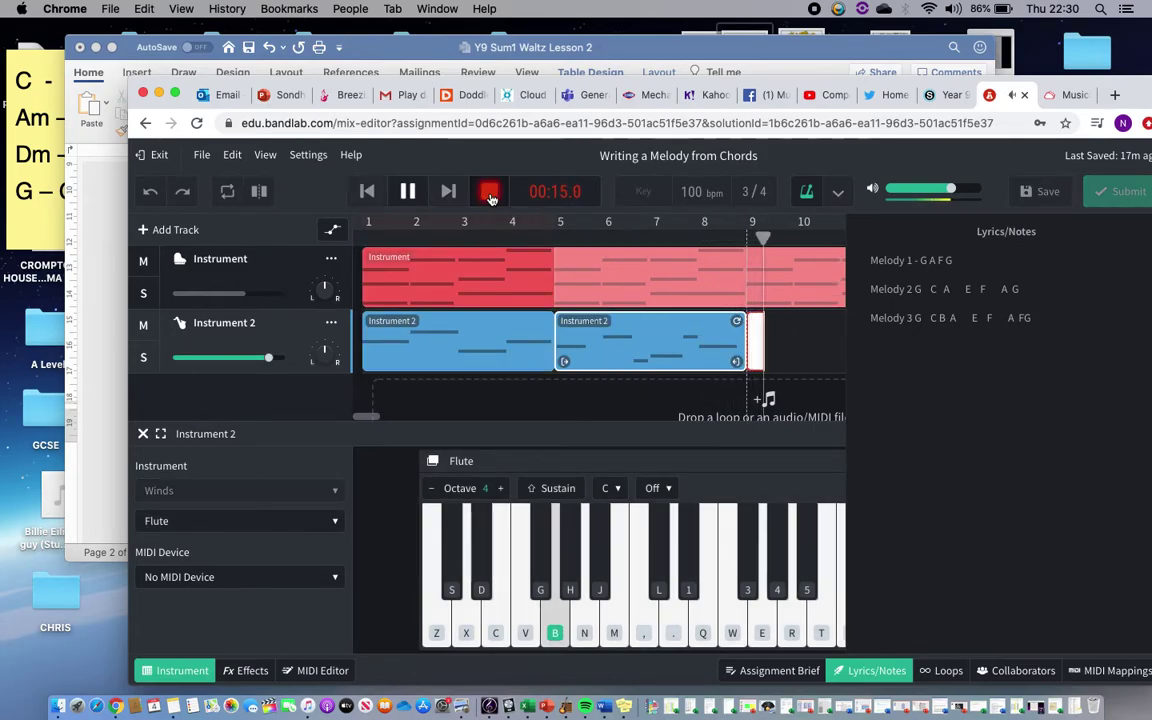
{"action": "key", "text": "n"}
{"action": "key", "text": "v"}
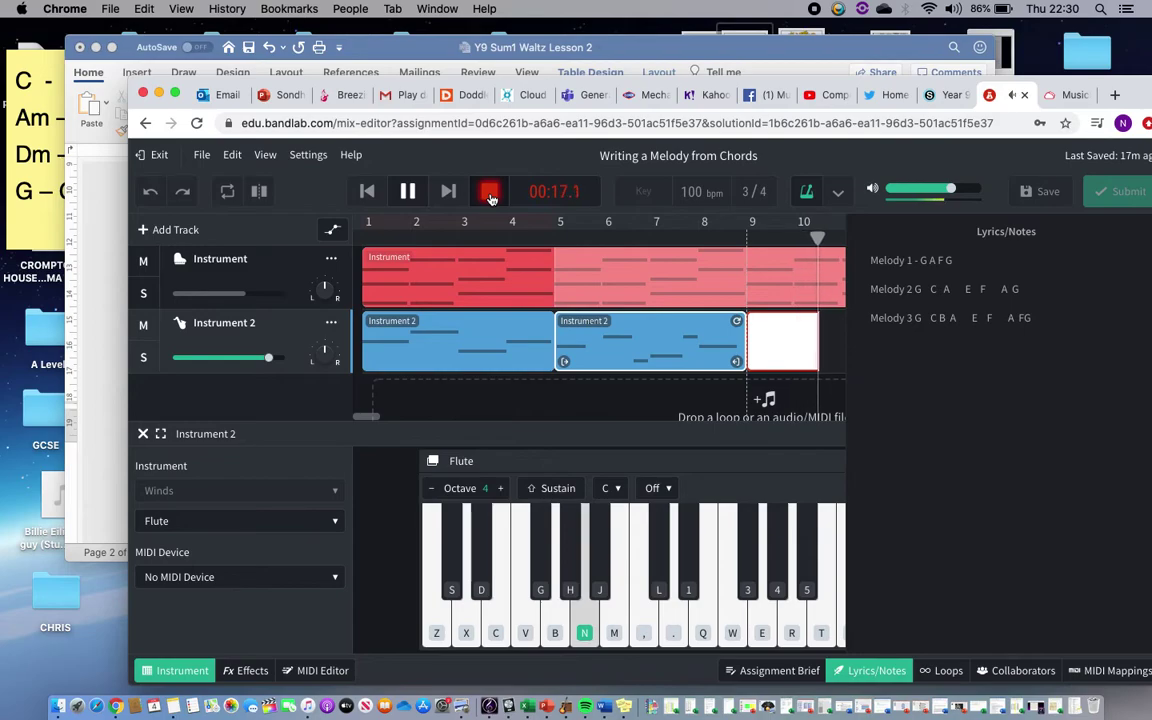
{"action": "key", "text": "z"}
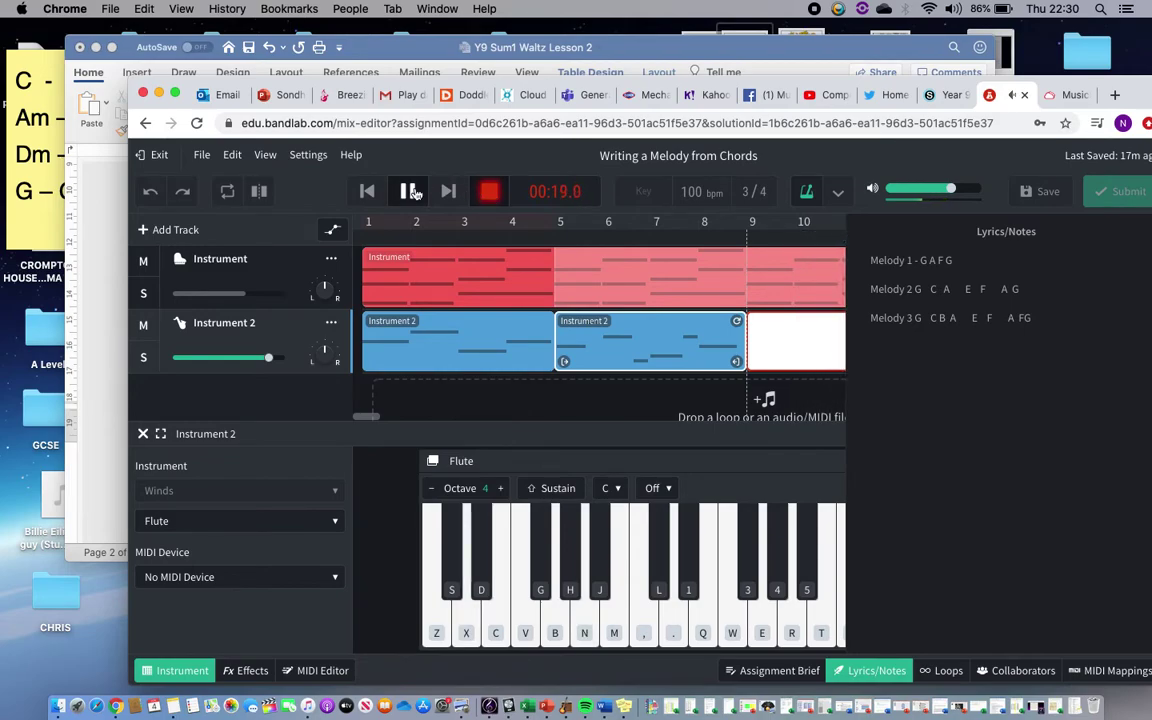
{"action": "left_click", "coordinate": [490, 193]}
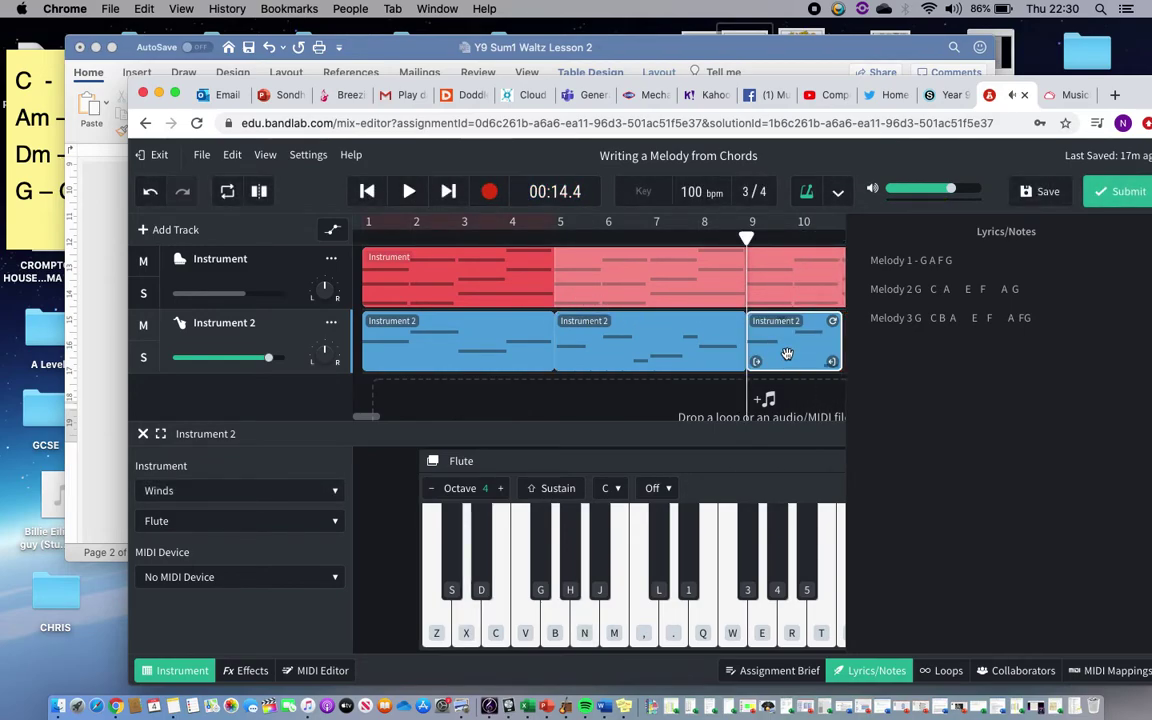
{"action": "key", "text": "Delete"}
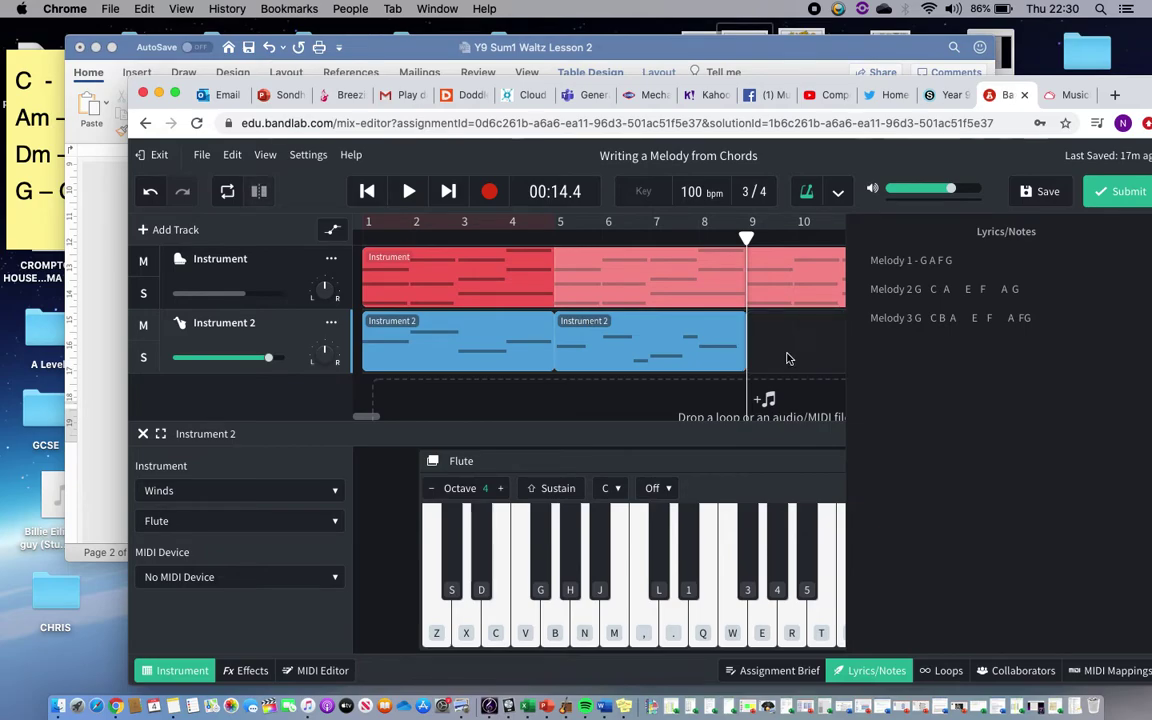
Record a new flute take of G, A, F, G spanning bars 9–12
{"action": "left_click", "coordinate": [490, 193]}
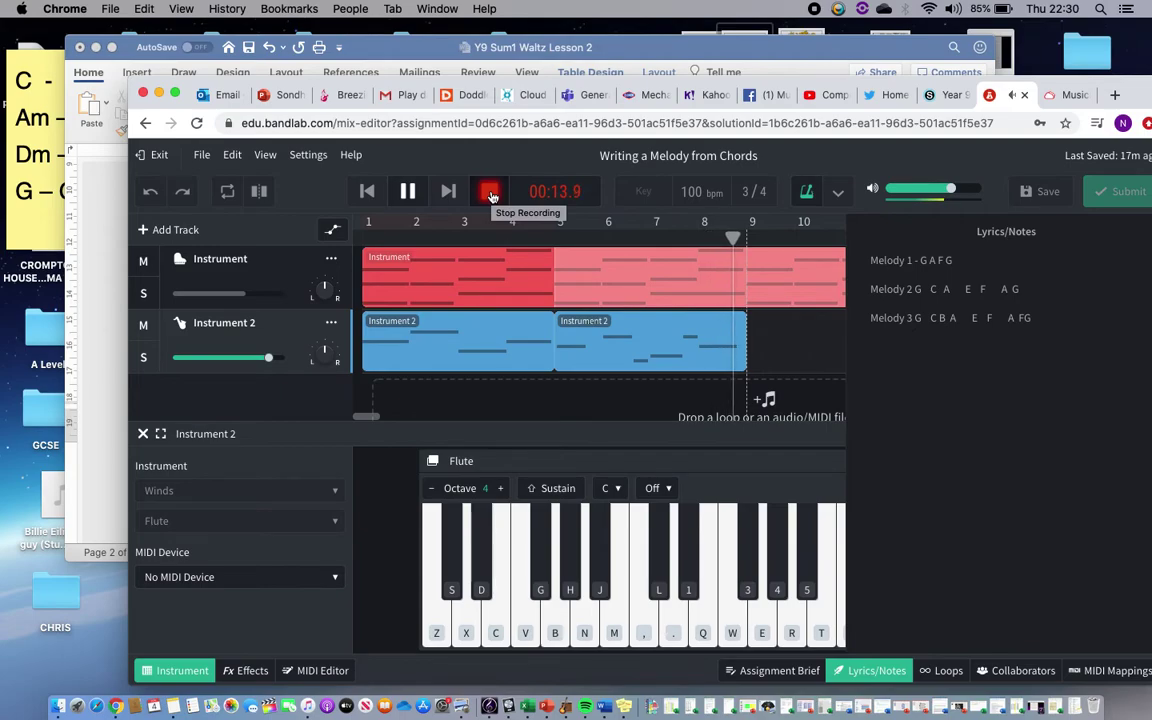
{"action": "key", "text": "b"}
{"action": "key", "text": "n"}
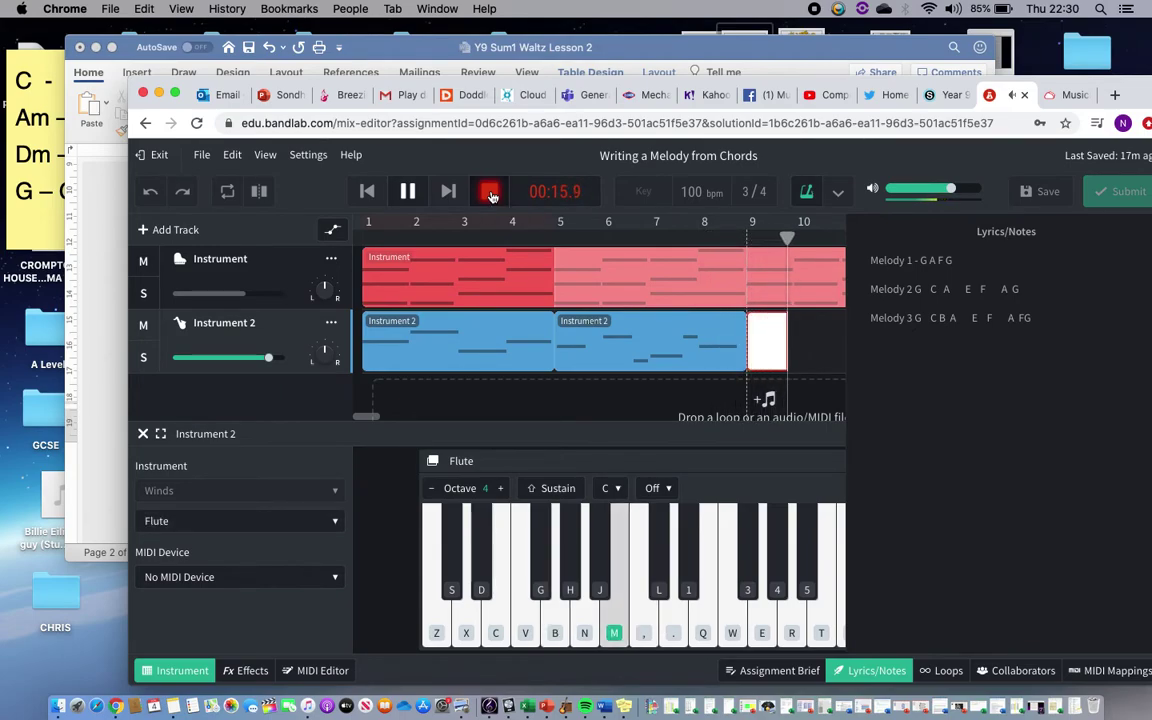
{"action": "key", "text": "v"}
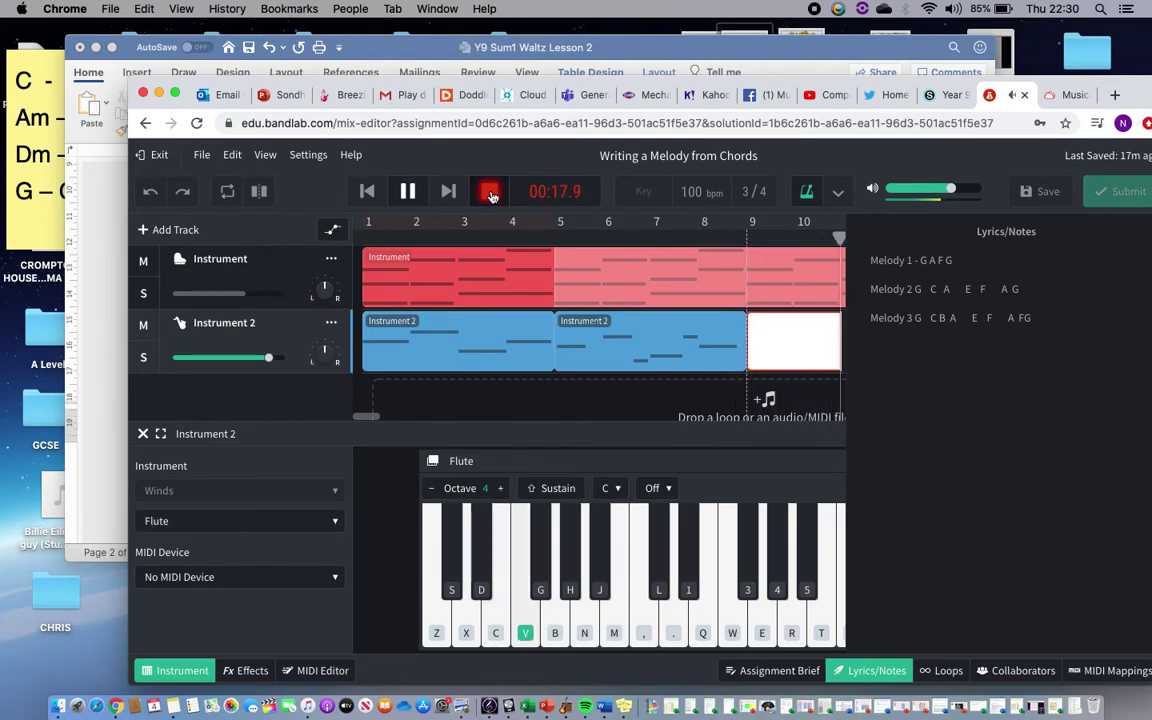
{"action": "key", "text": "b"}
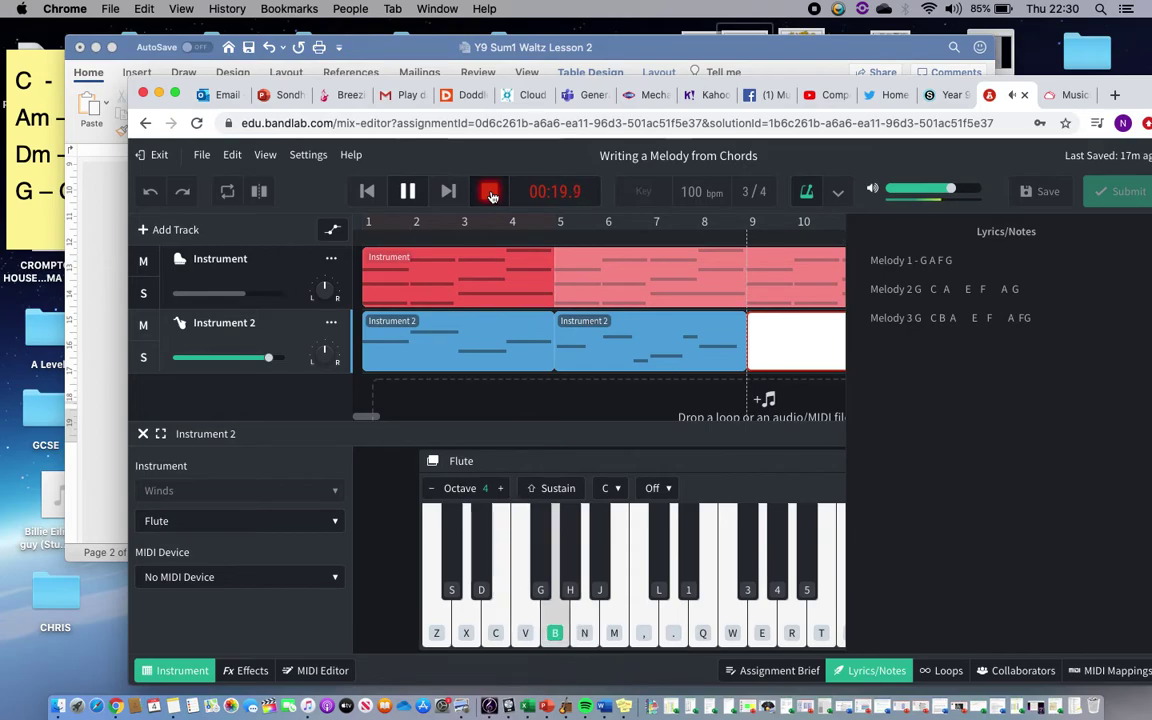
{"action": "left_click", "coordinate": [409, 191]}
{"action": "scroll", "coordinate": [610, 300], "scroll_direction": "right", "scroll_amount": 5}
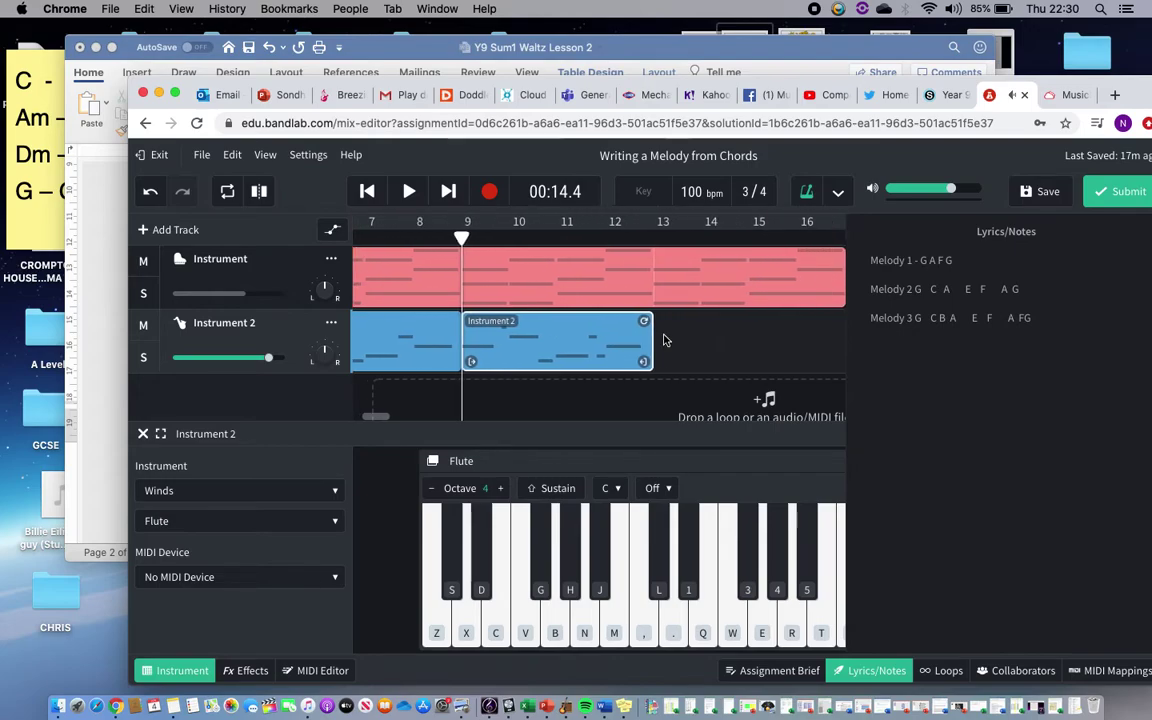
{"action": "left_click", "coordinate": [97, 454]}
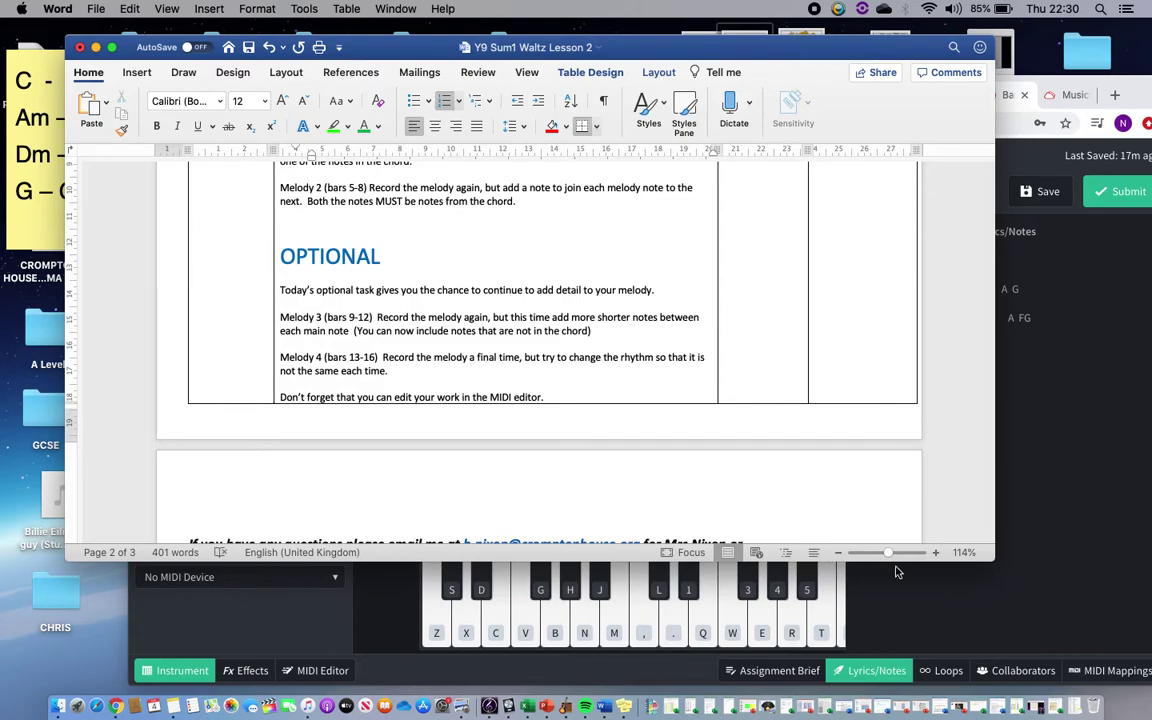
{"action": "left_click", "coordinate": [889, 605]}
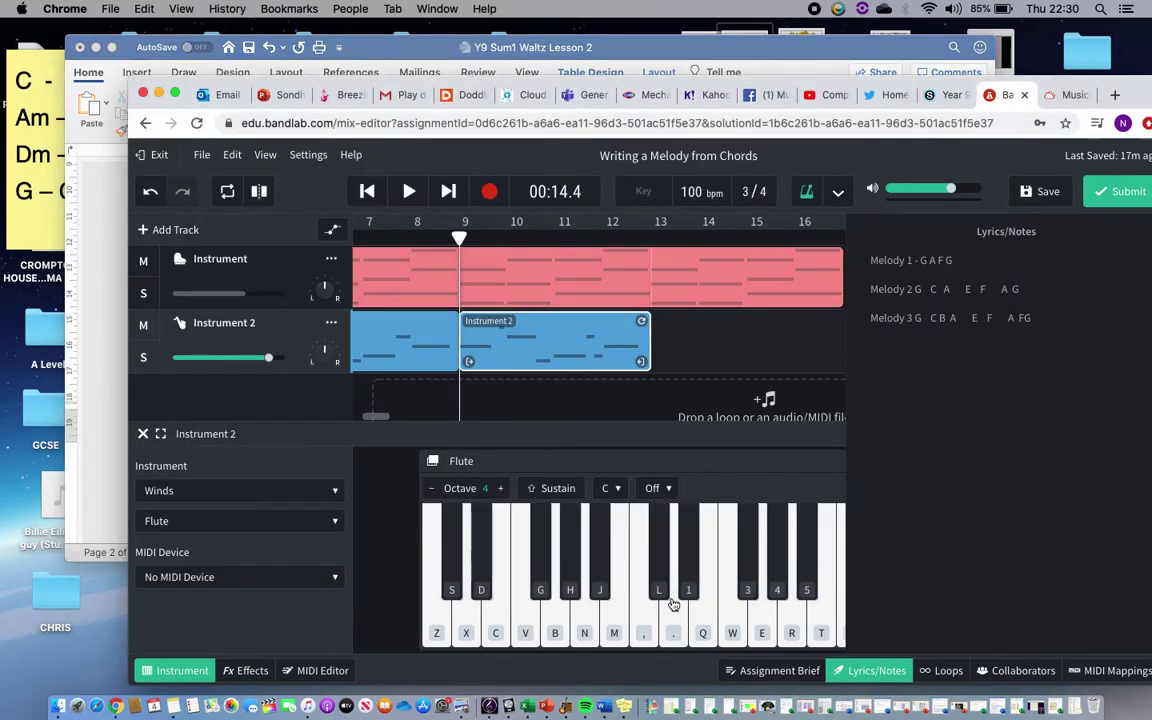
{"action": "left_click", "coordinate": [563, 621]}
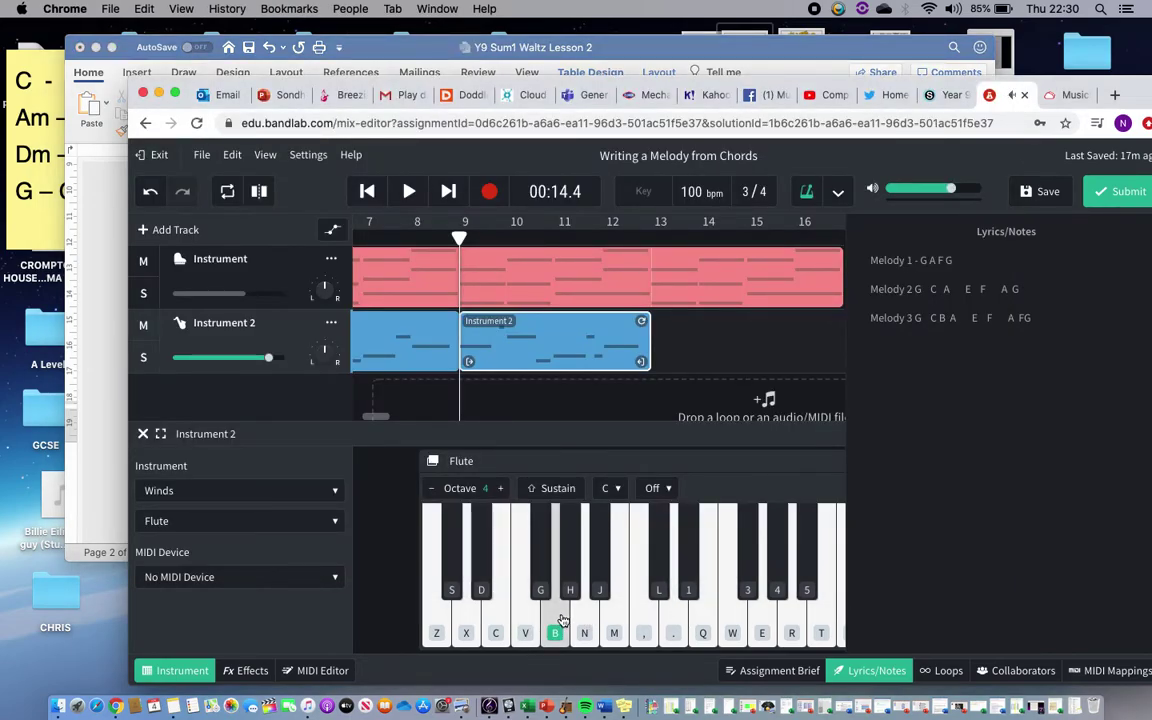
{"action": "key", "text": "comma"}
{"action": "key", "text": "n"}
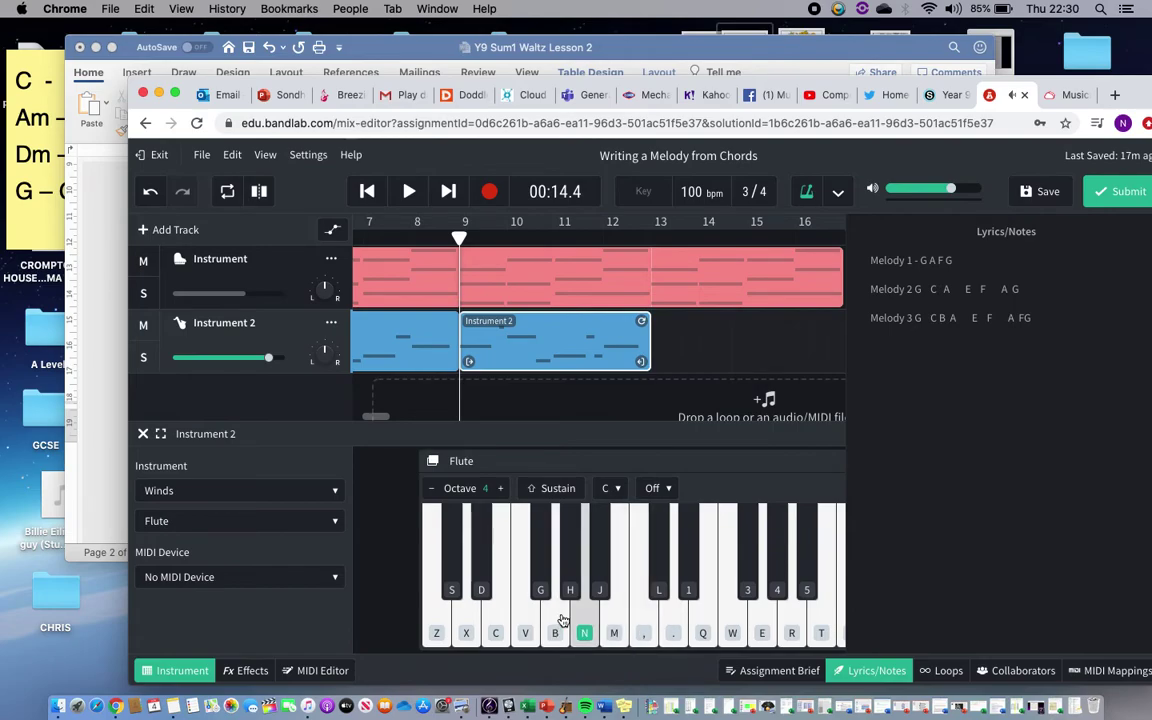
{"action": "key", "text": "c"}
{"action": "key", "text": "v"}
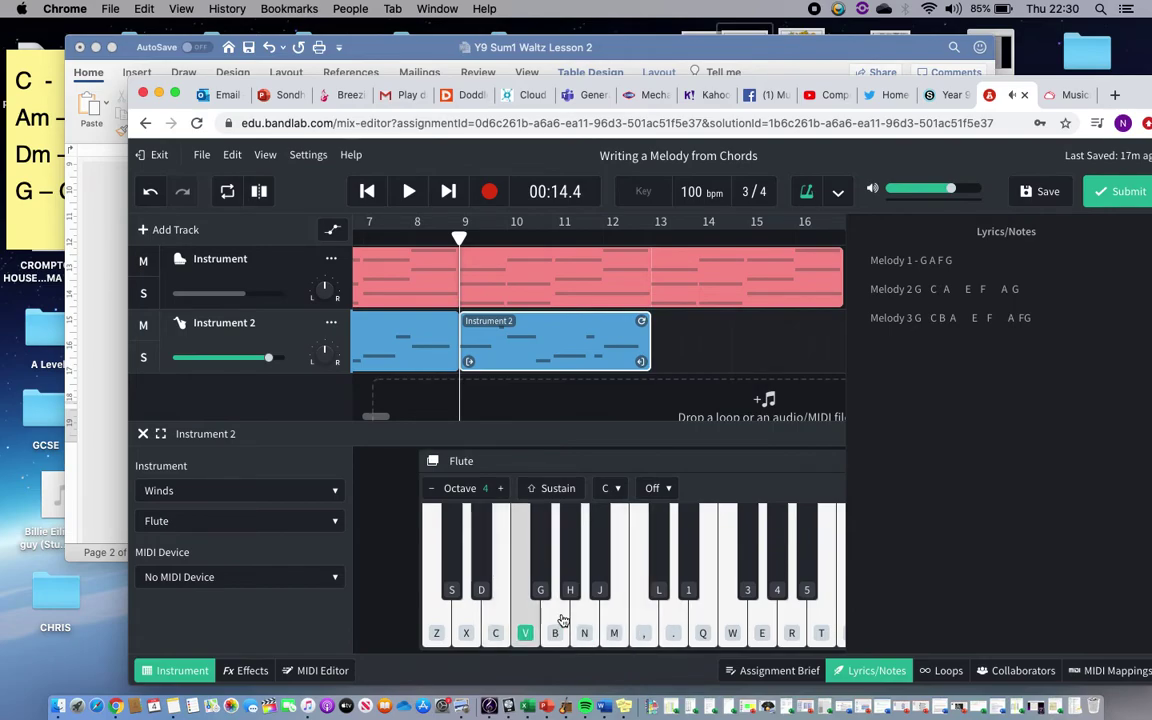
{"action": "key", "text": "b"}
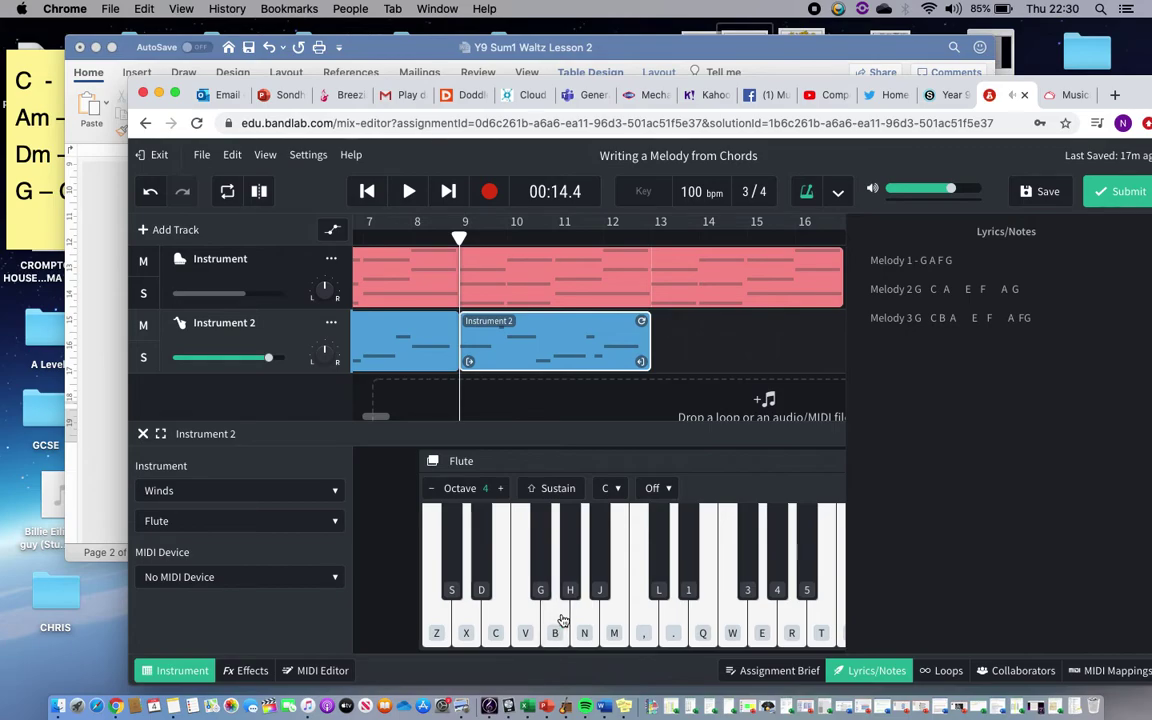
{"action": "key", "text": "b"}
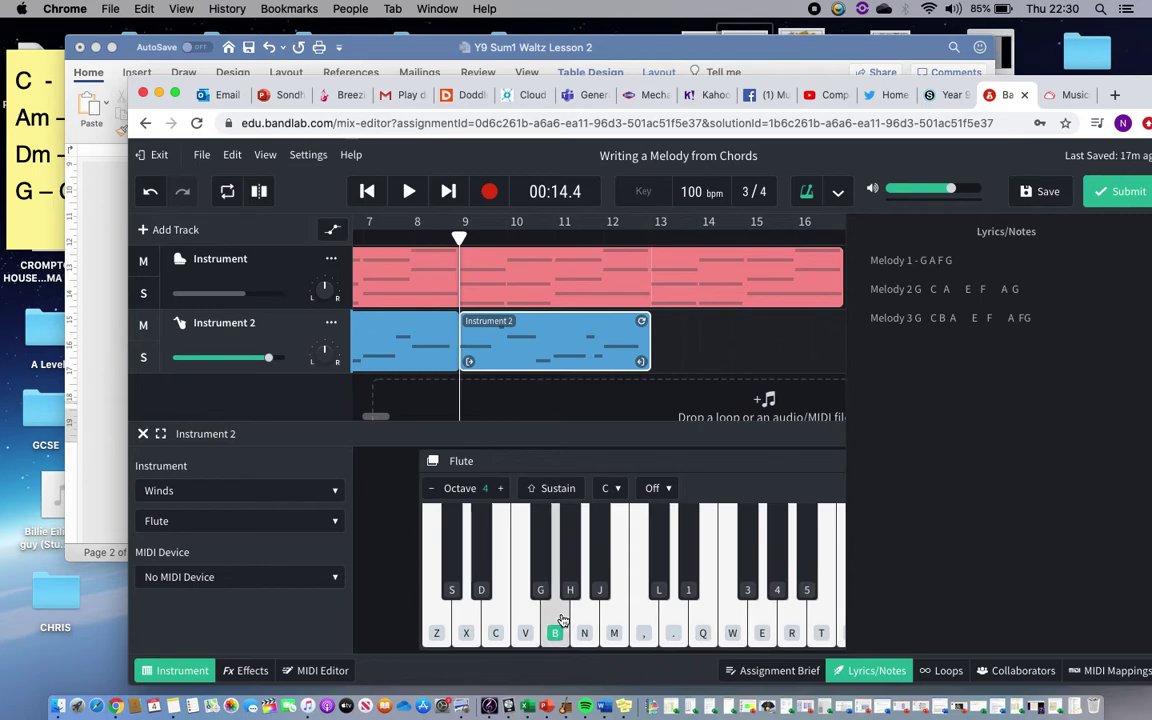
{"action": "key", "text": "comma"}
{"action": "key", "text": "n"}
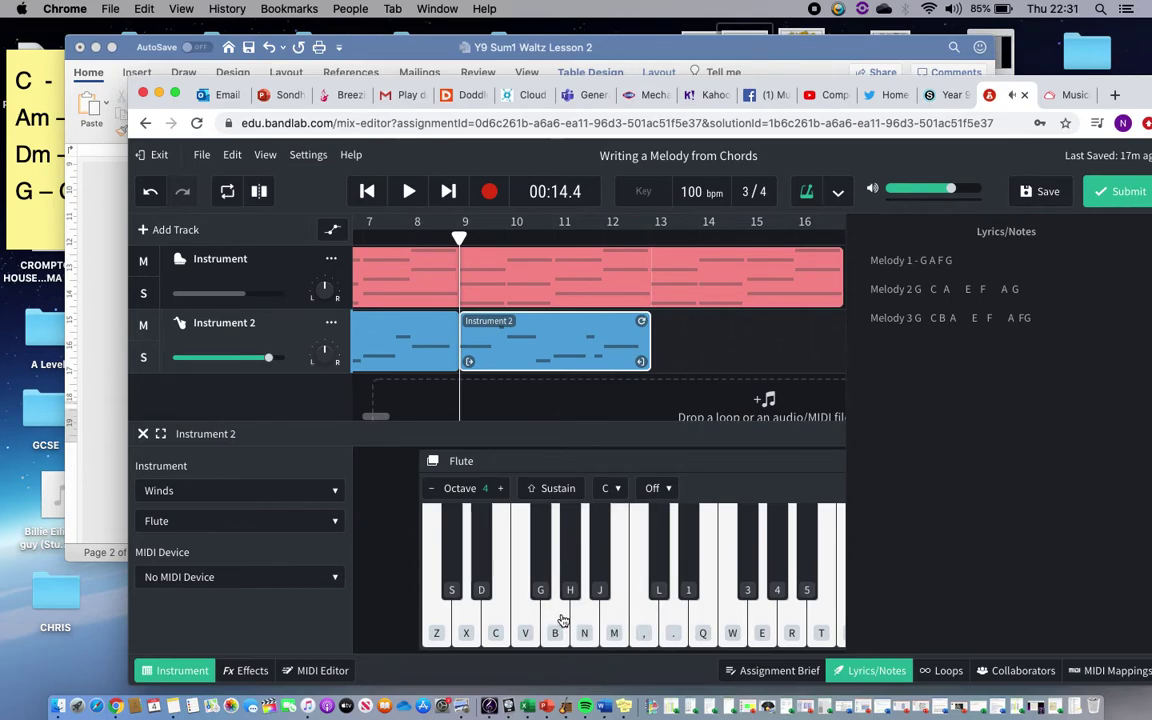
{"action": "key", "text": "c"}
{"action": "key", "text": "v"}
{"action": "key", "text": "b"}
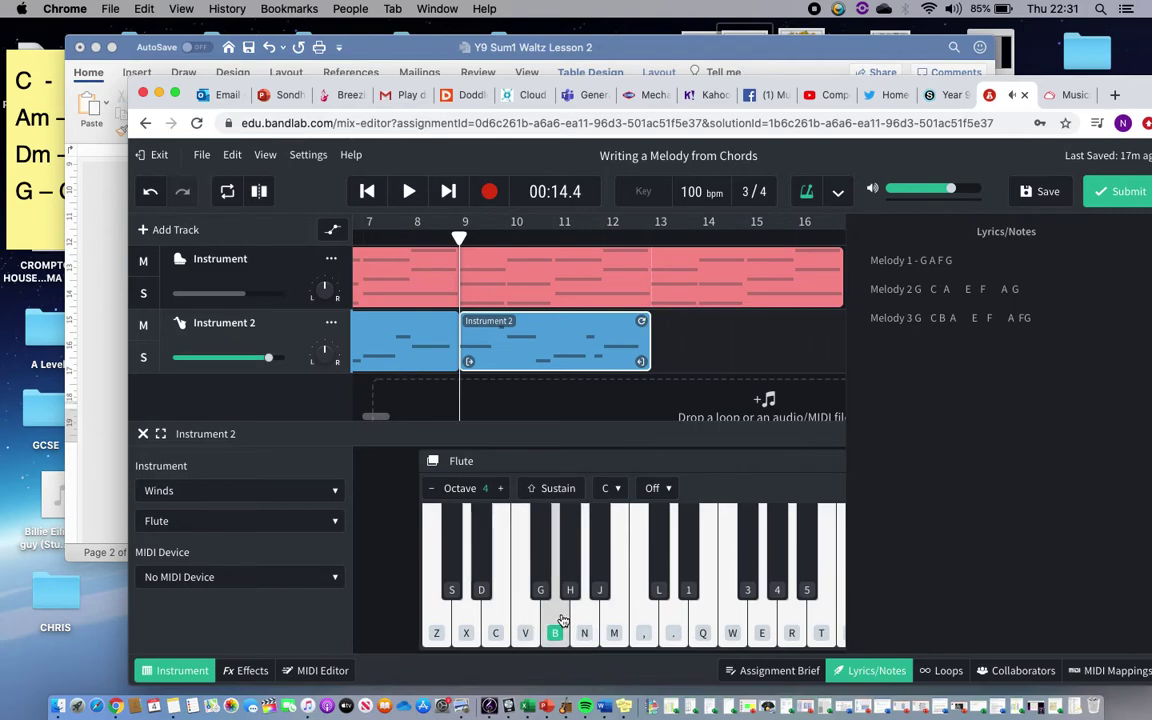
{"action": "key", "text": "c"}
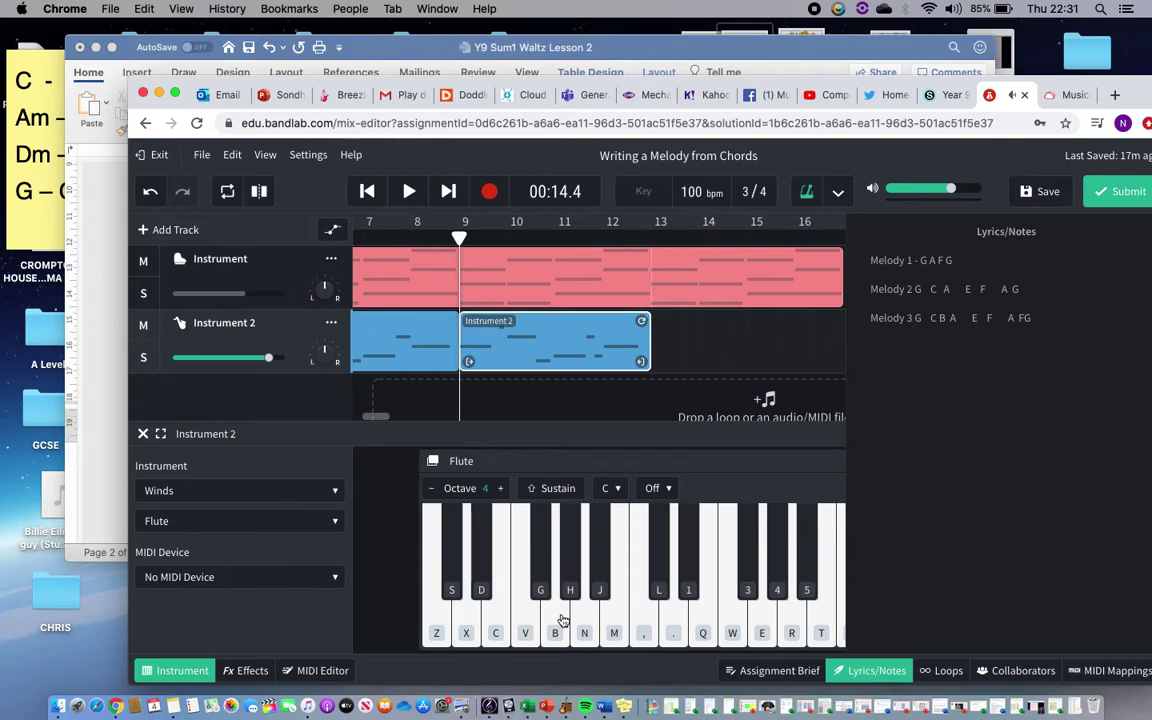
{"action": "key", "text": "n"}
{"action": "key", "text": "b"}
{"action": "key", "text": "comma"}
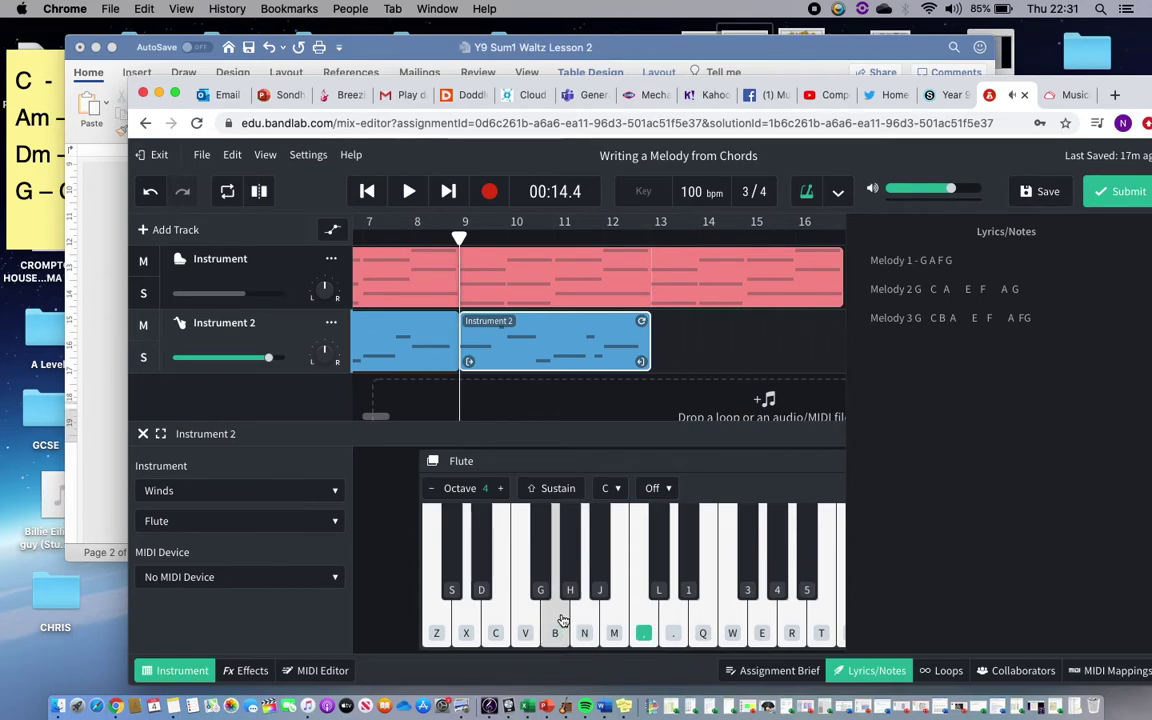
{"action": "key", "text": "comma"}
{"action": "key", "text": "n"}
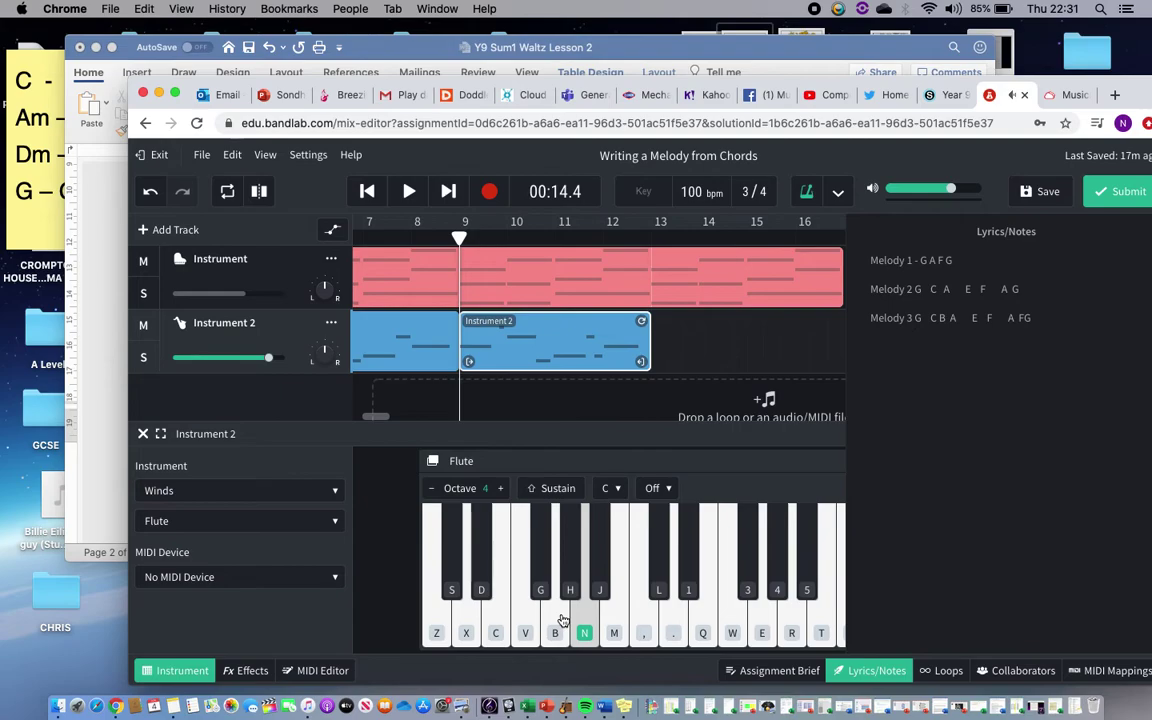
{"action": "key", "text": "c"}
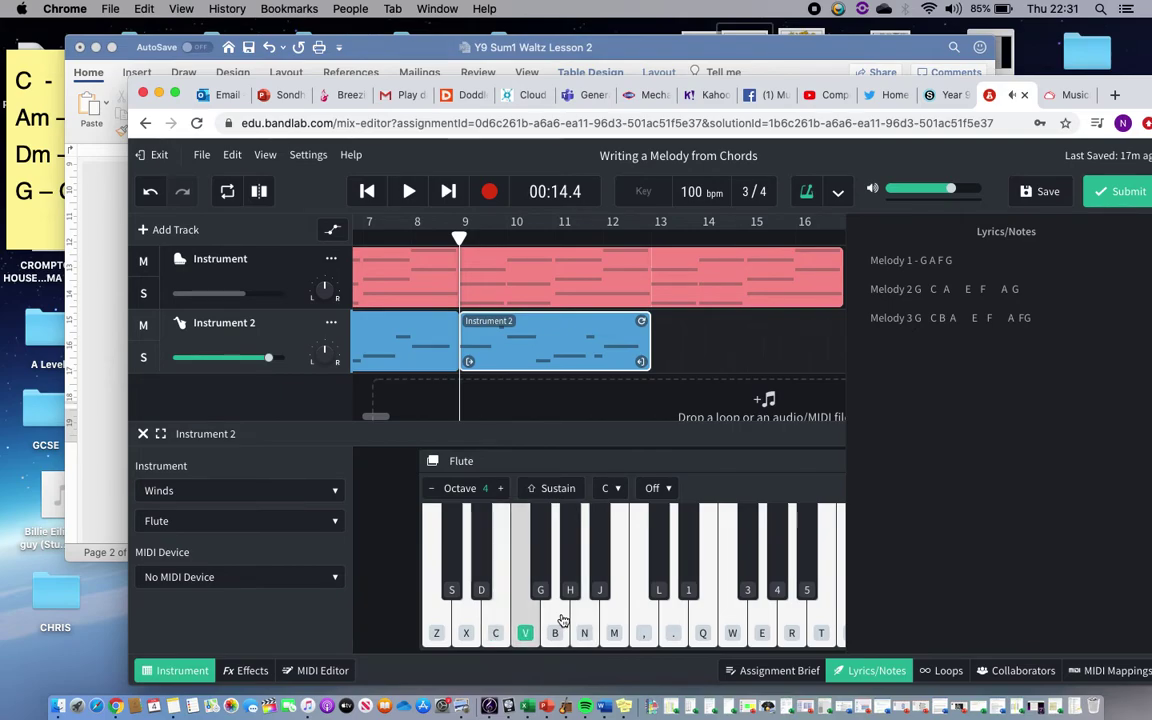
{"action": "key", "text": "n"}
{"action": "key", "text": "b"}
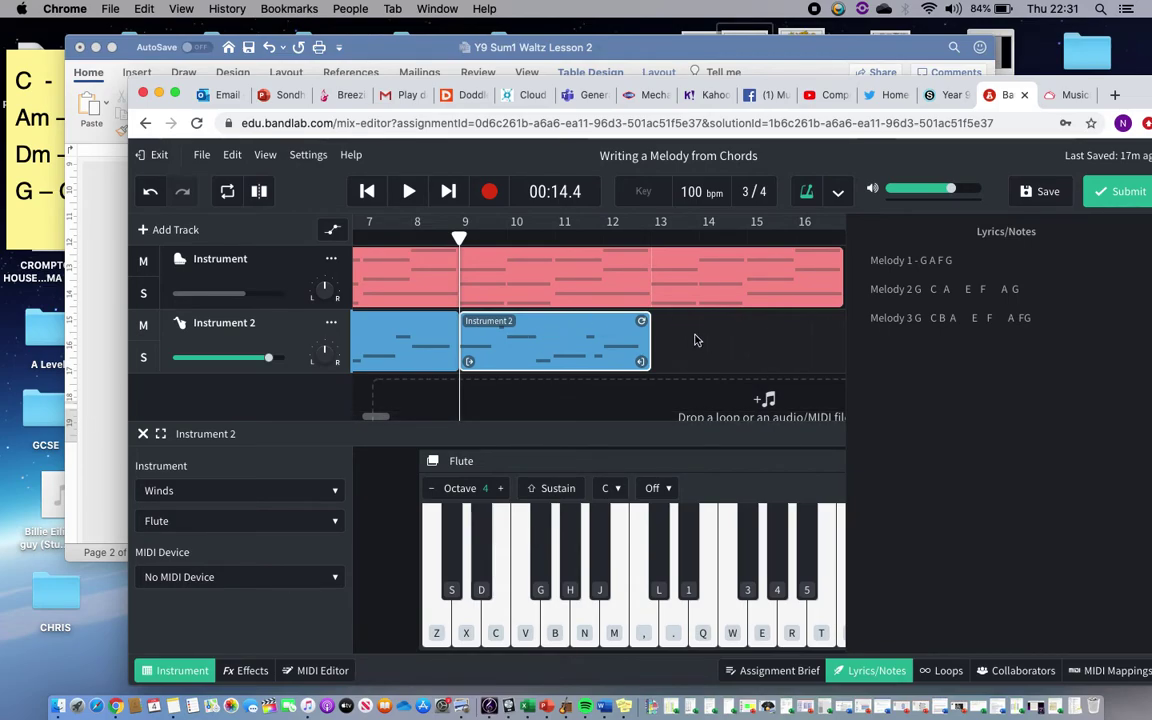
Bring the Stickies chord list (C – CEG, Am – ACE, Dm – DFA, G – GBD) forward and view bars 7–17
{"action": "scroll", "coordinate": [572, 357], "scroll_direction": "left", "scroll_amount": 5}
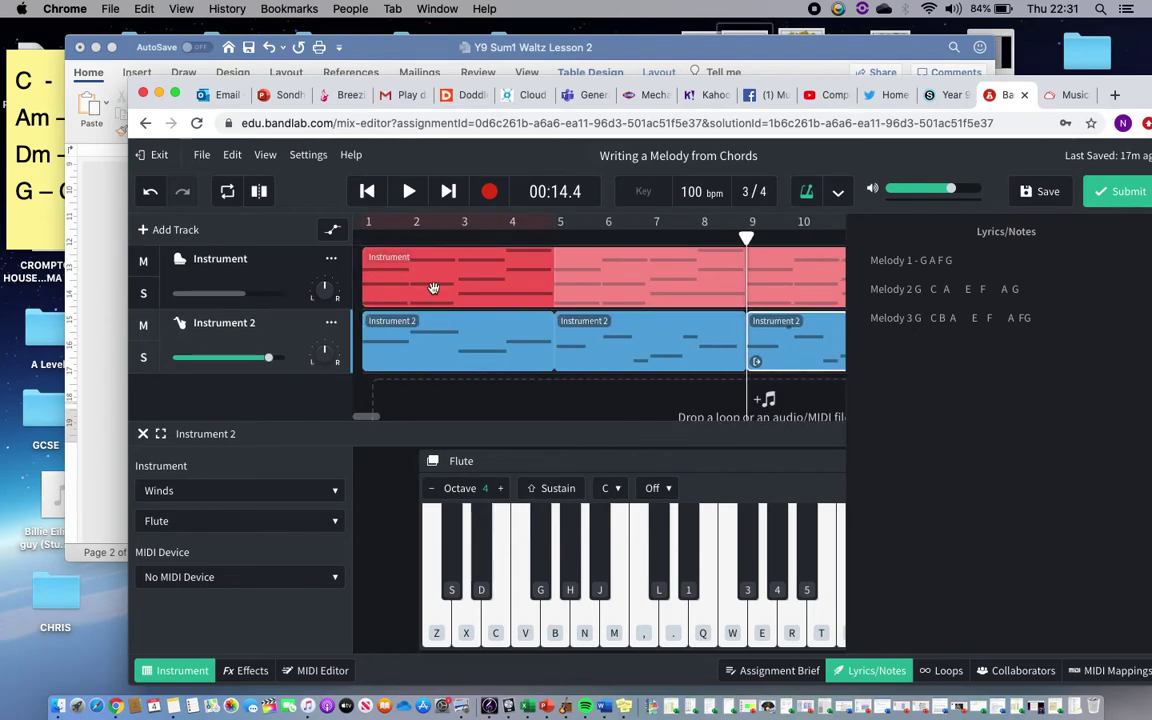
{"action": "left_click", "coordinate": [44, 245]}
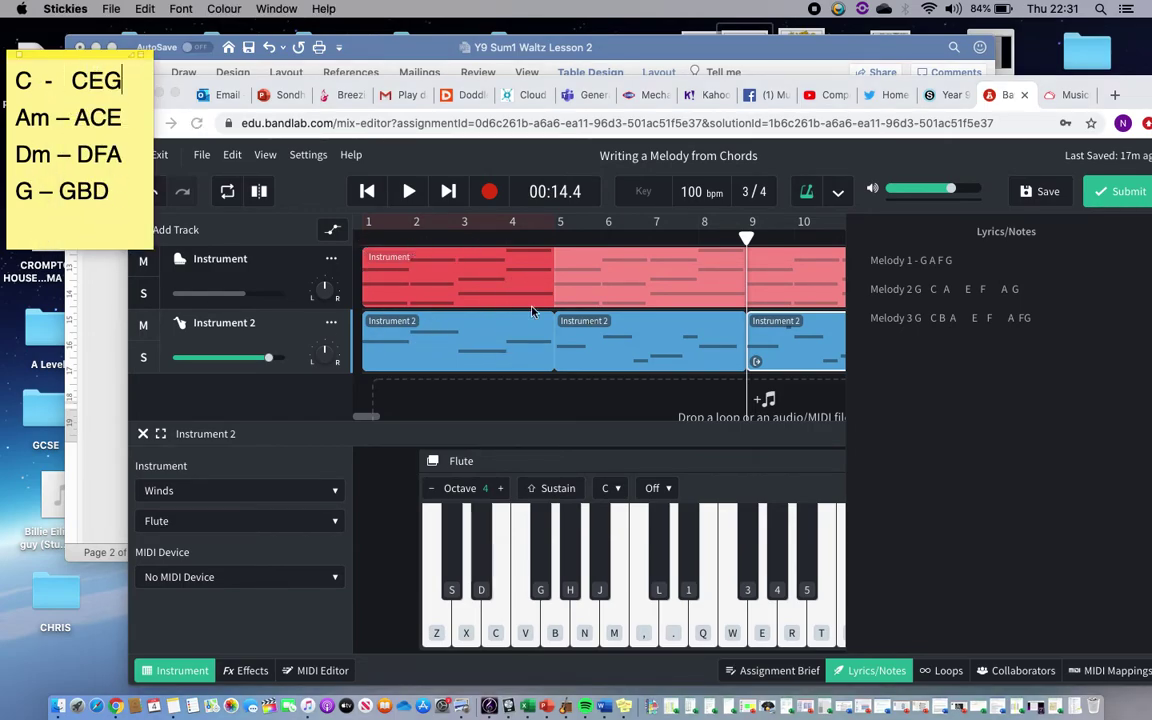
{"action": "scroll", "coordinate": [575, 336], "scroll_direction": "right", "scroll_amount": 5}
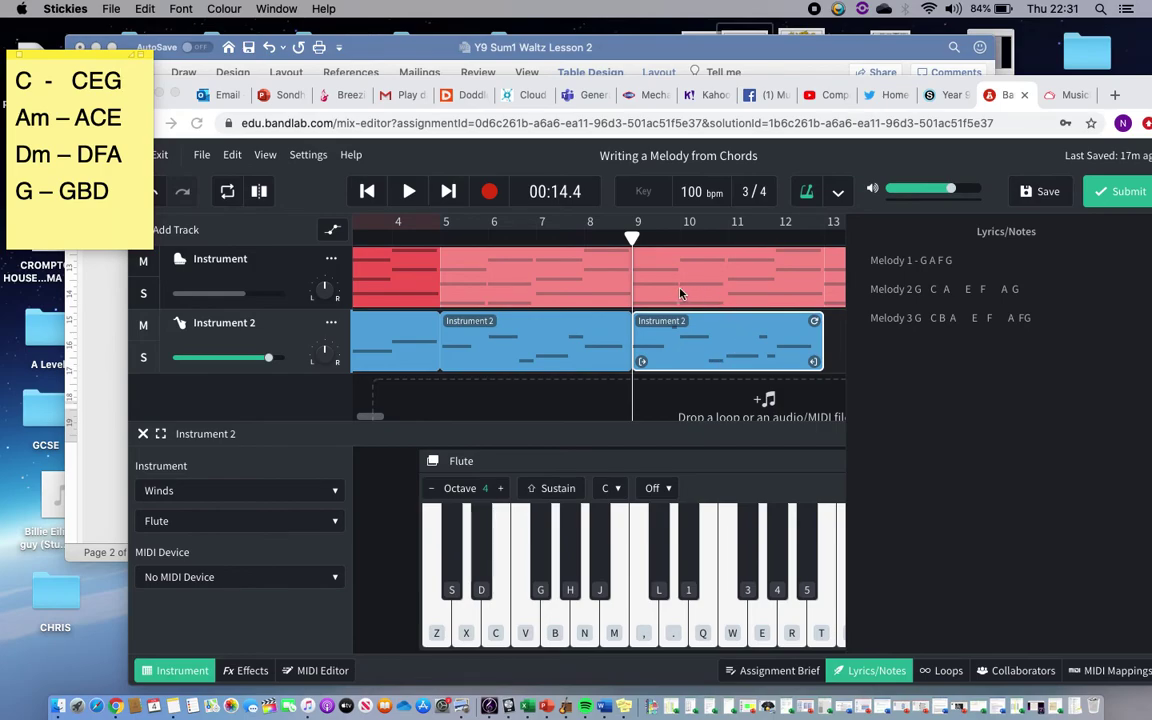
{"action": "scroll", "coordinate": [697, 320], "scroll_direction": "right", "scroll_amount": 5}
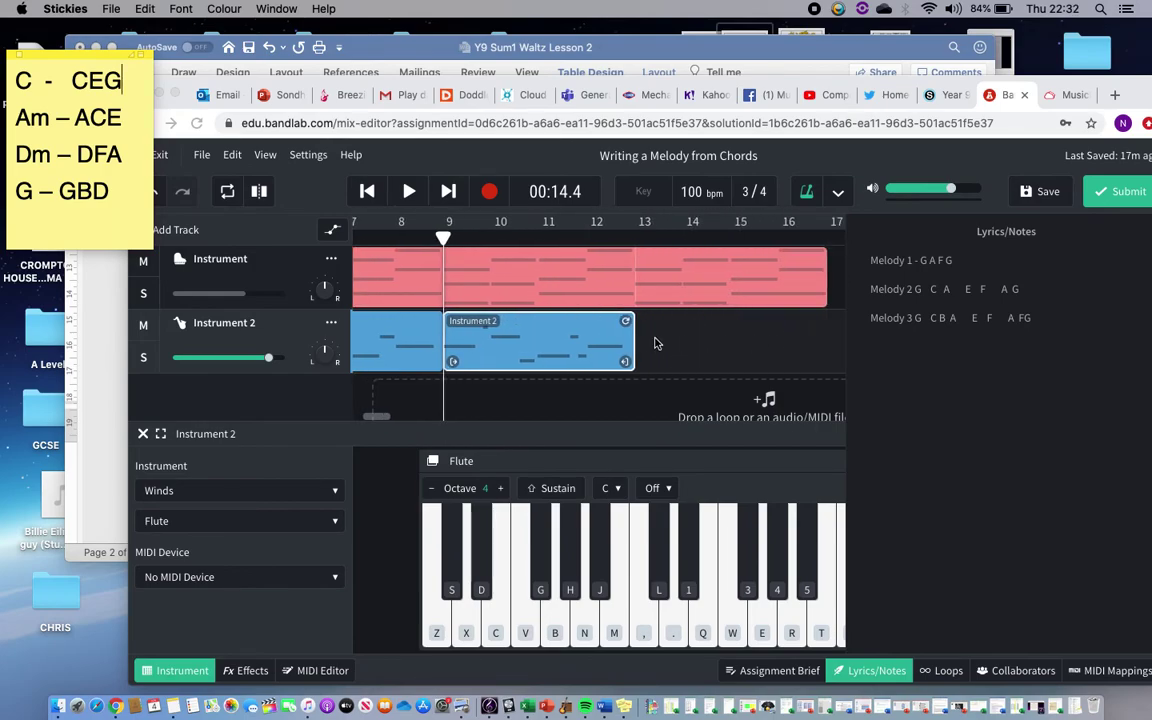